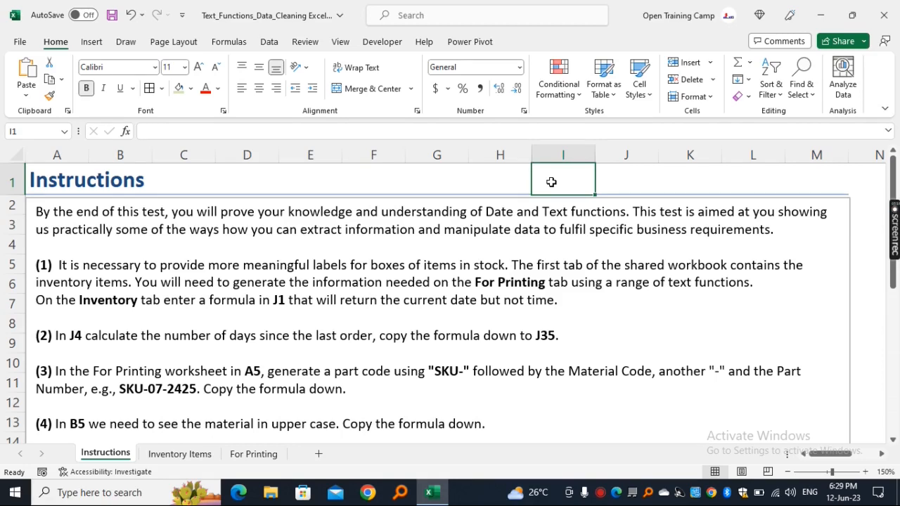
Review the Part Number, Part Description, Material, Material Code and Distributor Name columns on the Inventory Items sheet
key("ctrl+Page_Down")
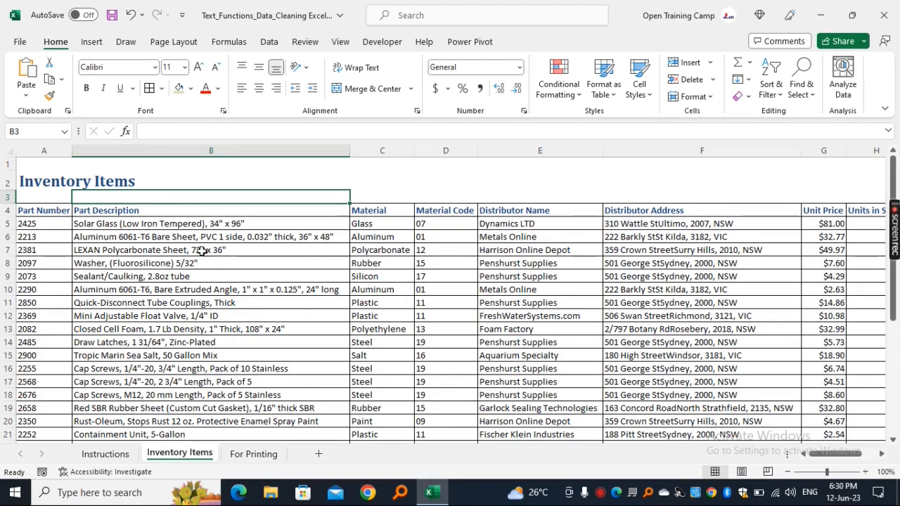
left_click(387, 198)
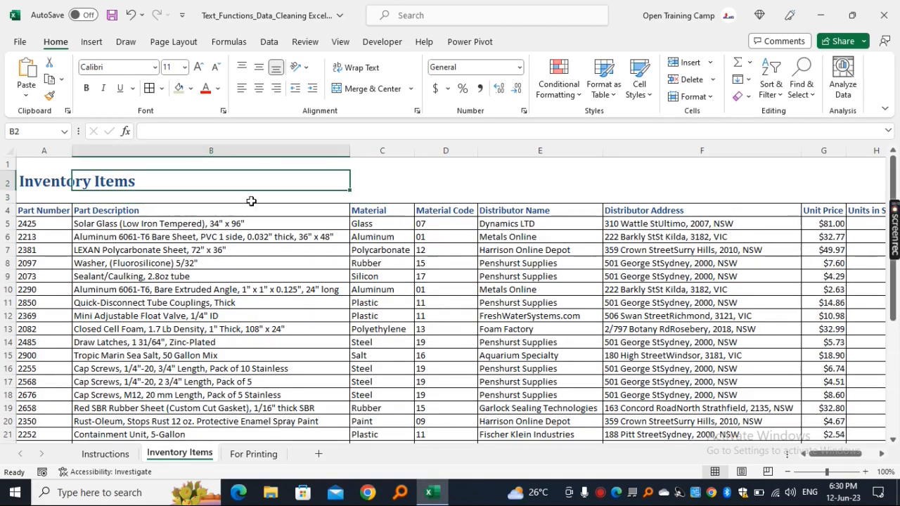
left_click(52, 146)
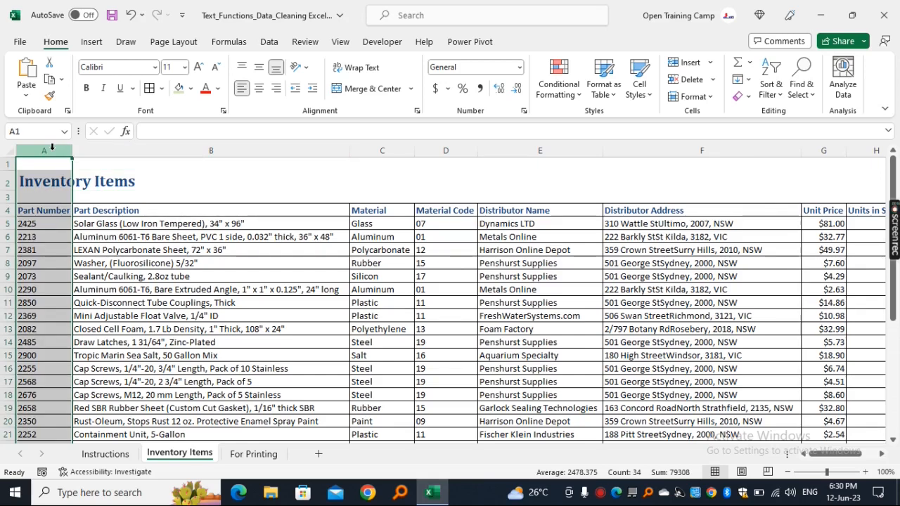
left_click(151, 151)
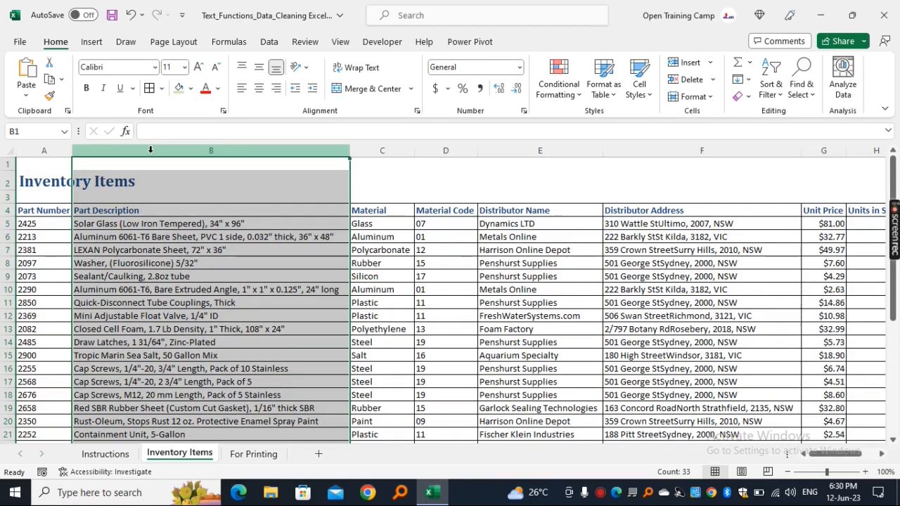
left_click(382, 150)
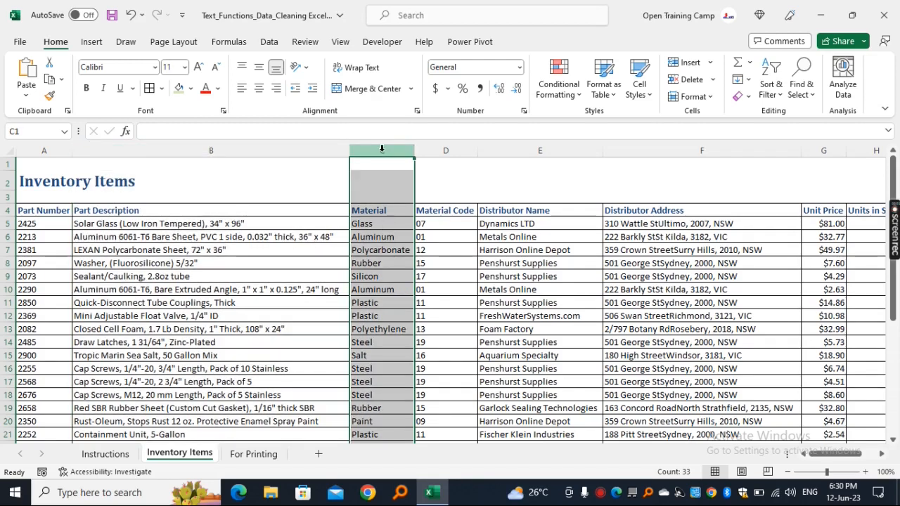
left_click(445, 151)
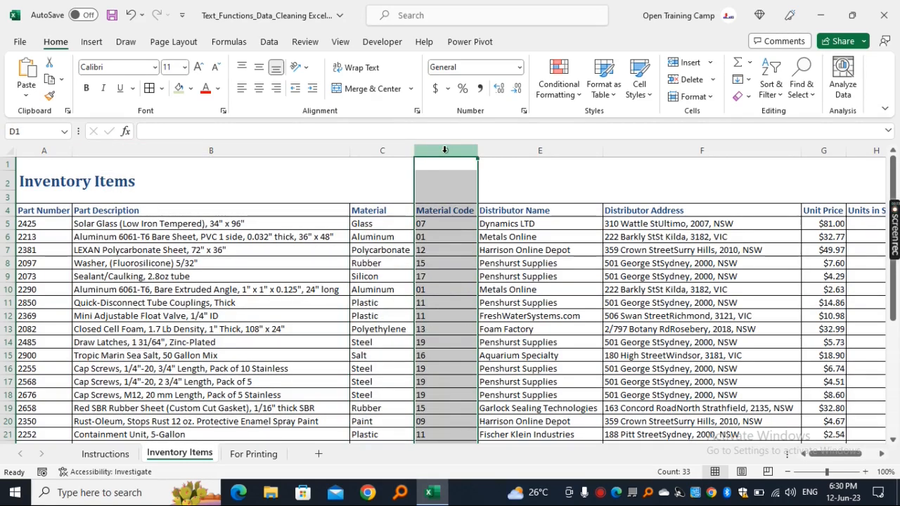
left_click(533, 150)
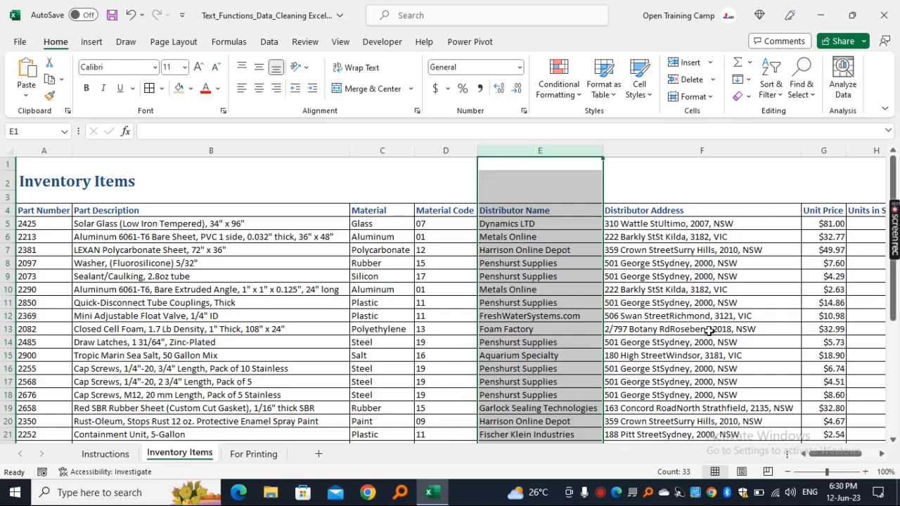
Review the Distributor Address, Unit Price, Units in Stock and Date of Last Order columns, and return to the Instructions sheet
left_click(882, 454)
left_click(628, 156)
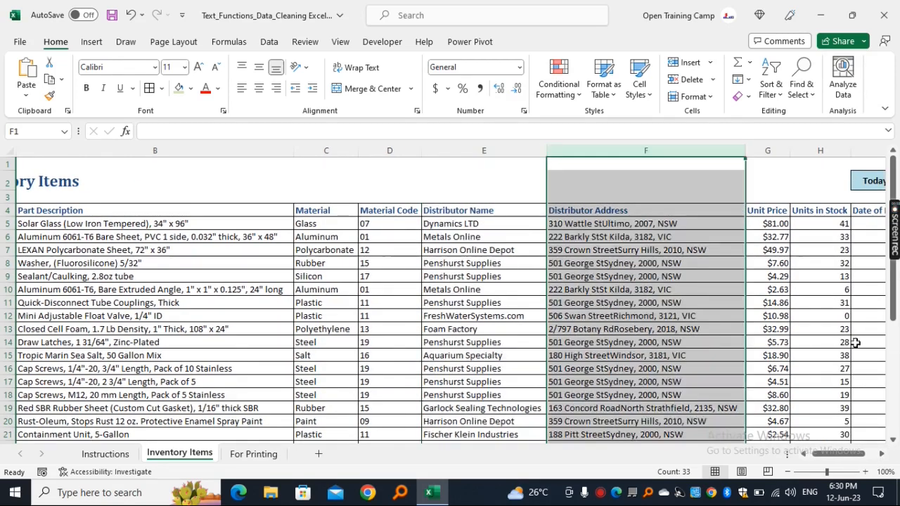
left_click(882, 454)
left_click(882, 453)
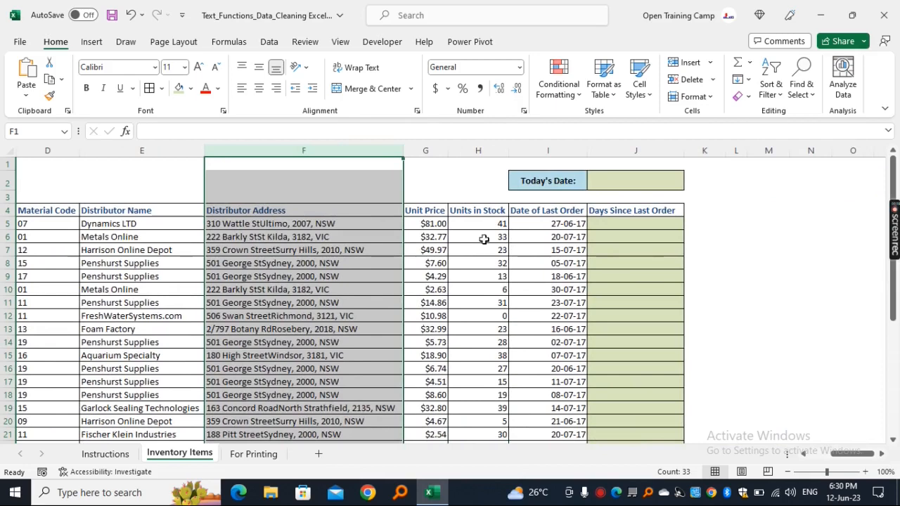
left_click(429, 150)
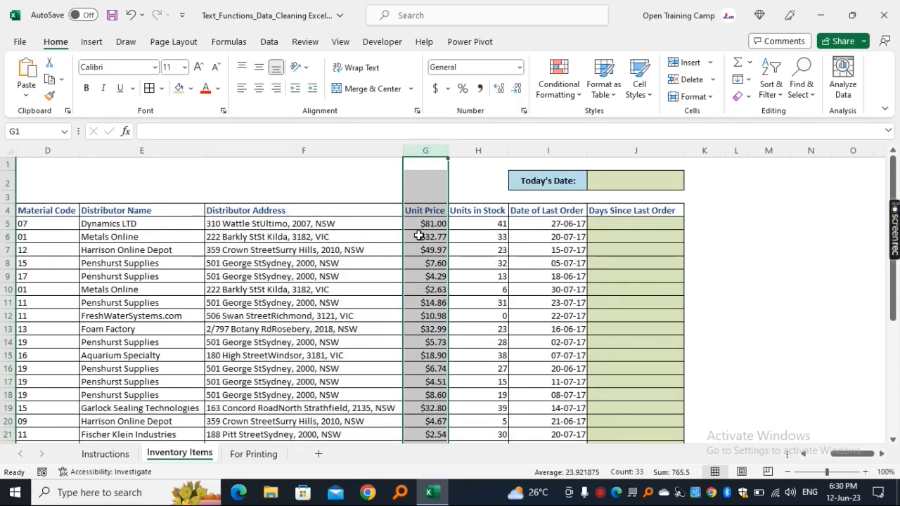
left_click(479, 149)
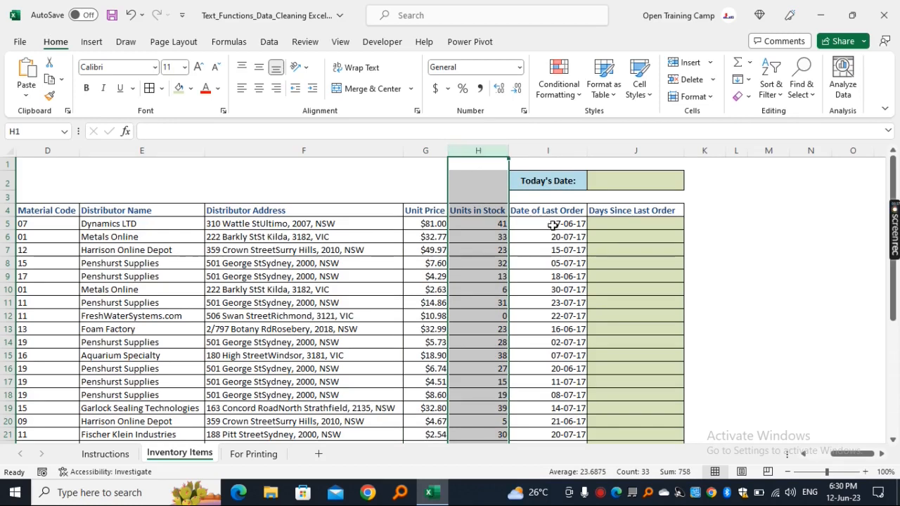
left_click(546, 150)
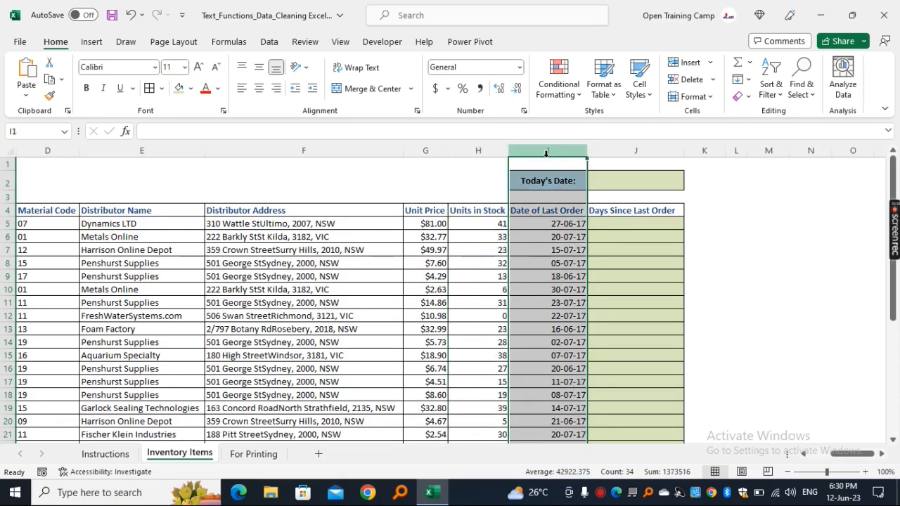
left_click(547, 235)
key("ctrl+Page_Up")
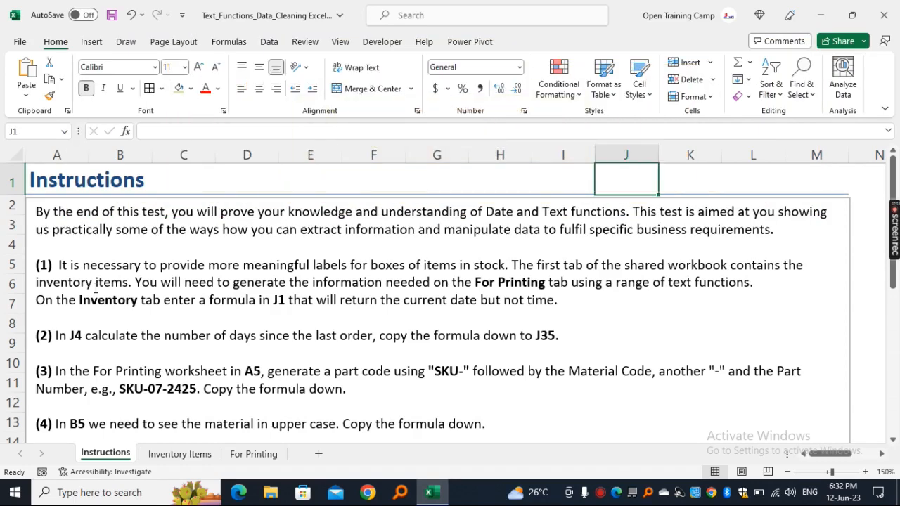
Look over the label table on the For Printing sheet, from Part Code to Shipped From, and return to the Instructions sheet
left_click(265, 456)
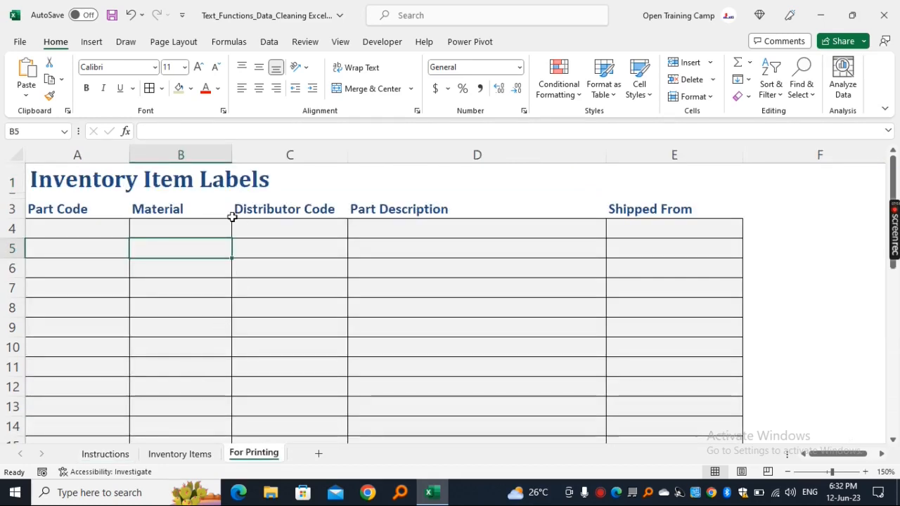
scroll(166, 244, "down", 1)
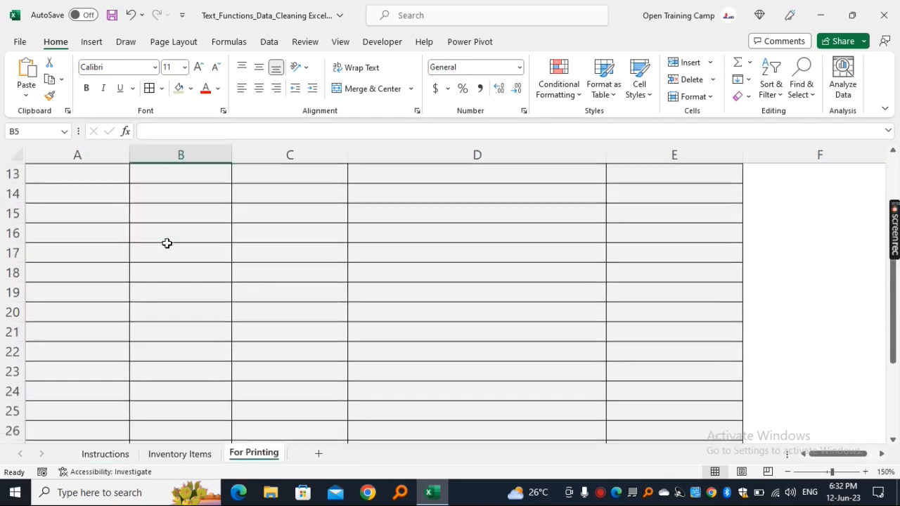
scroll(167, 243, "up", 1)
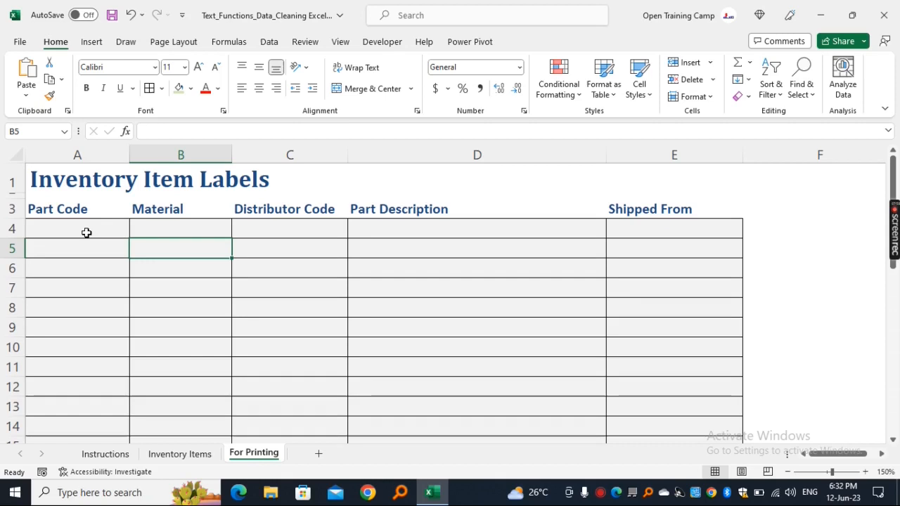
left_click_drag(87, 233, 609, 267)
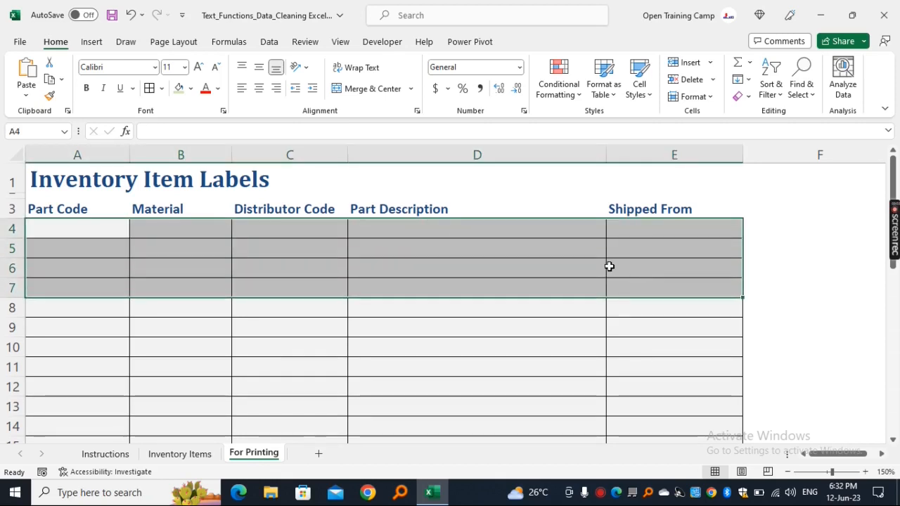
left_click(107, 455)
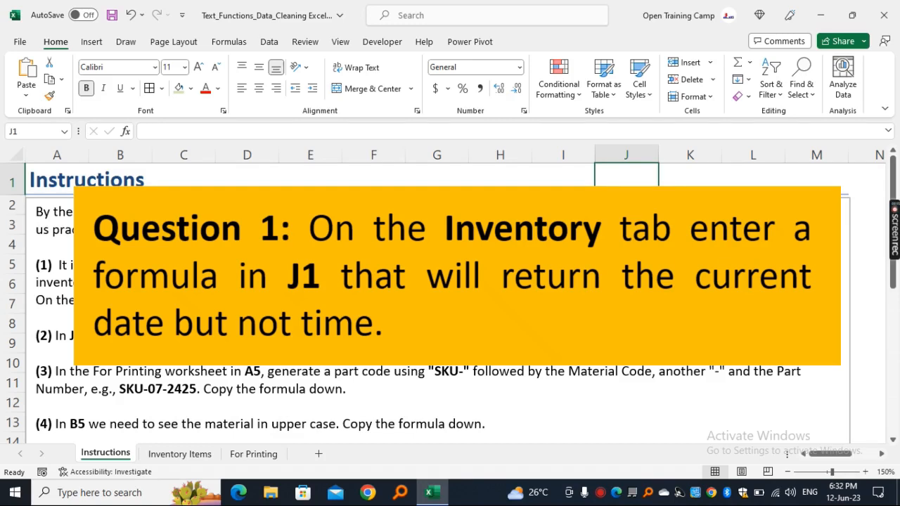
Go to the cell beside the Today's Date label on the Inventory Items sheet
left_click(180, 455)
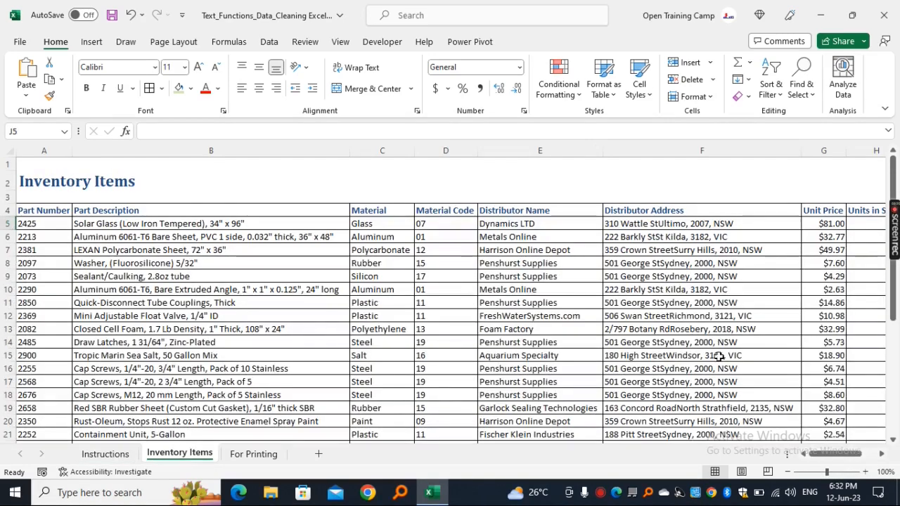
scroll(767, 378, "right", 5)
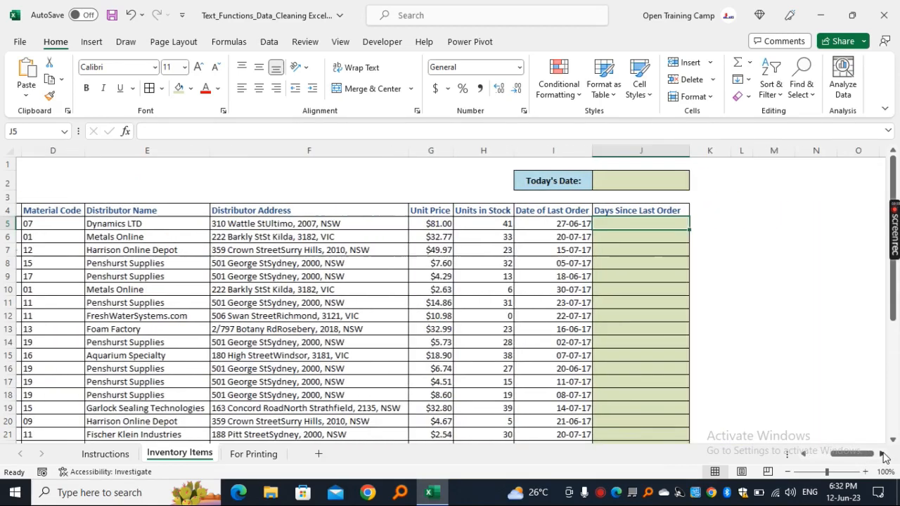
left_click(625, 180)
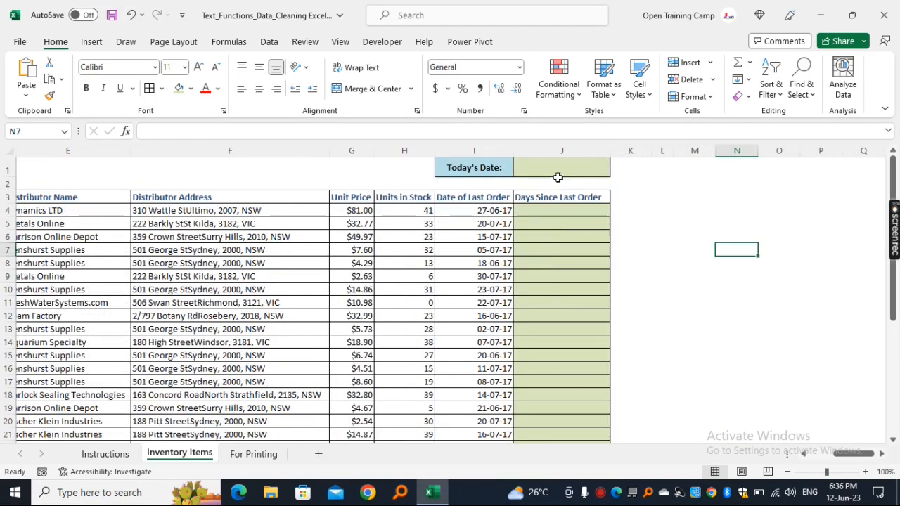
Enter the date 12-Jun-2023 manually in cell J1 and clear the cell again
left_click(554, 169)
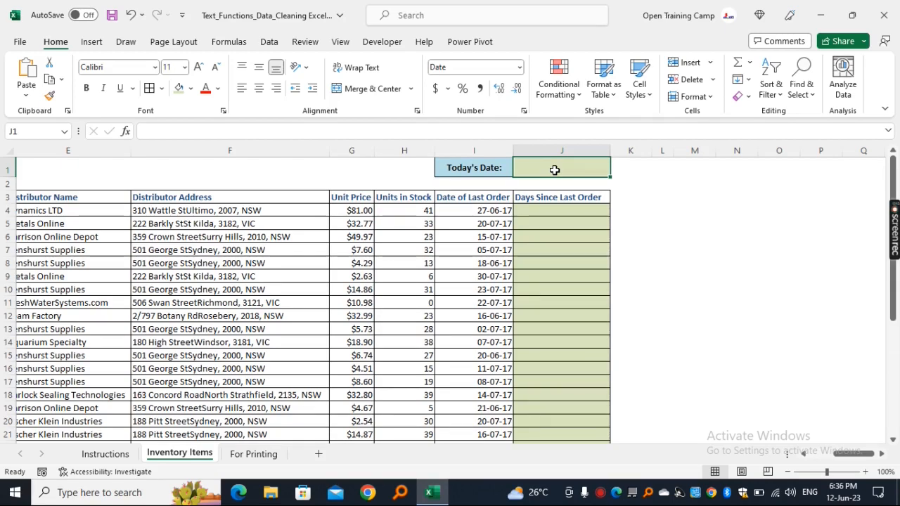
type("1")
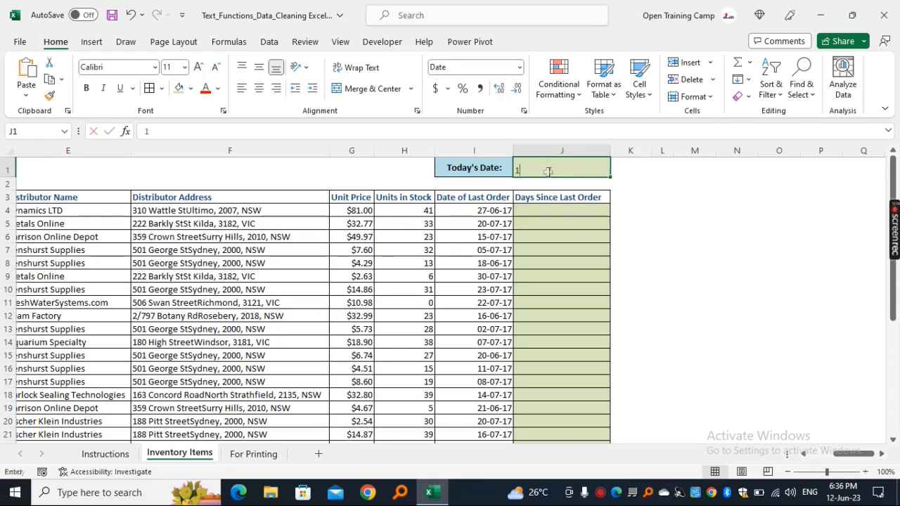
type("2-Jun-2023")
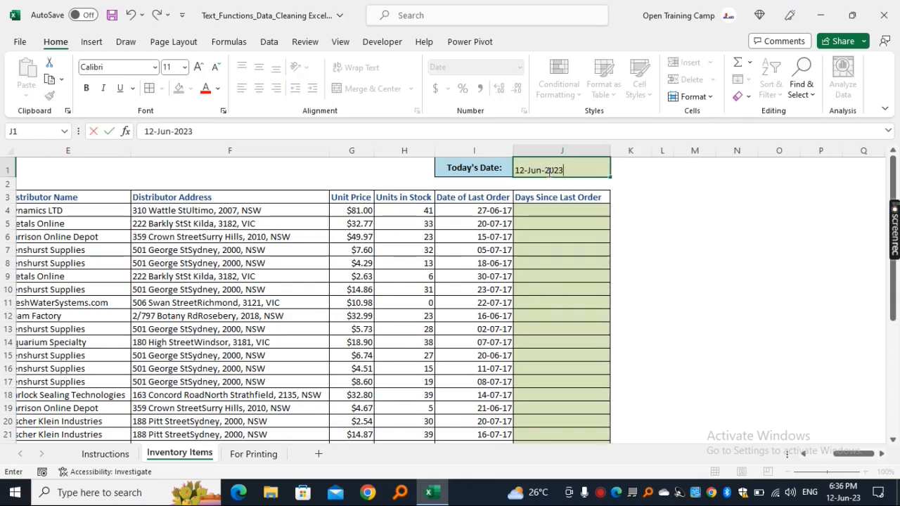
key("Return")
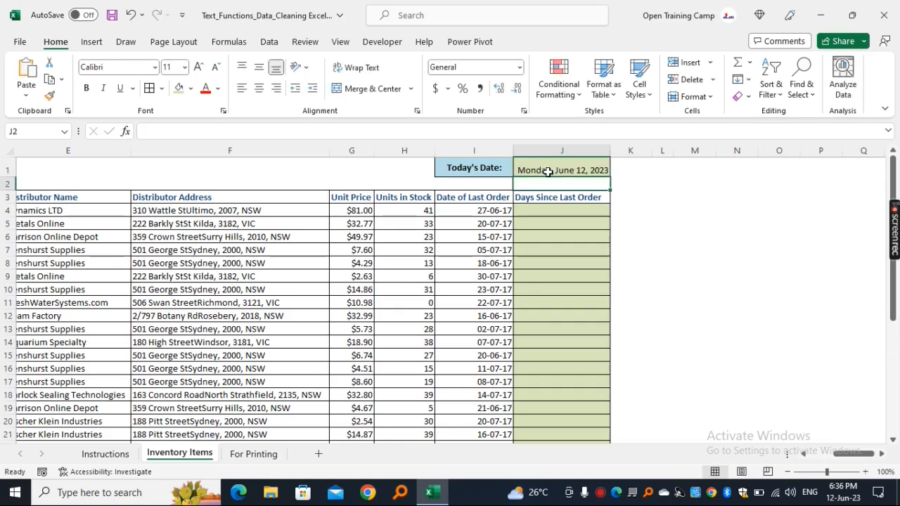
left_click(666, 234)
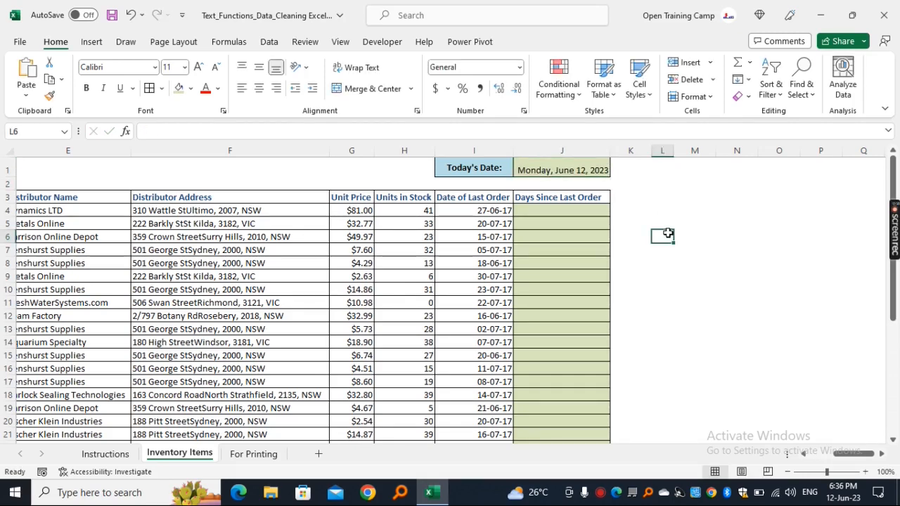
left_click(561, 170)
key("Delete")
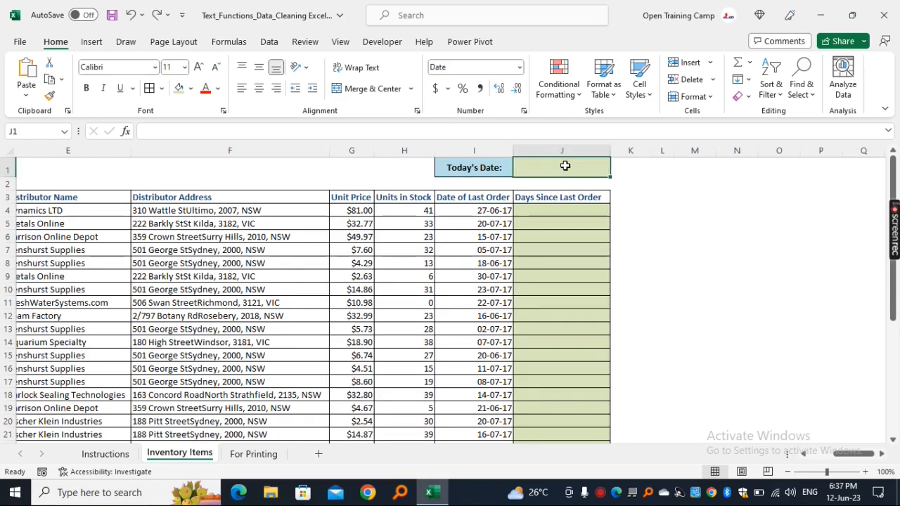
Insert the current date as a static value in cell J1 and undo the entry
key("ctrl+semicolon")
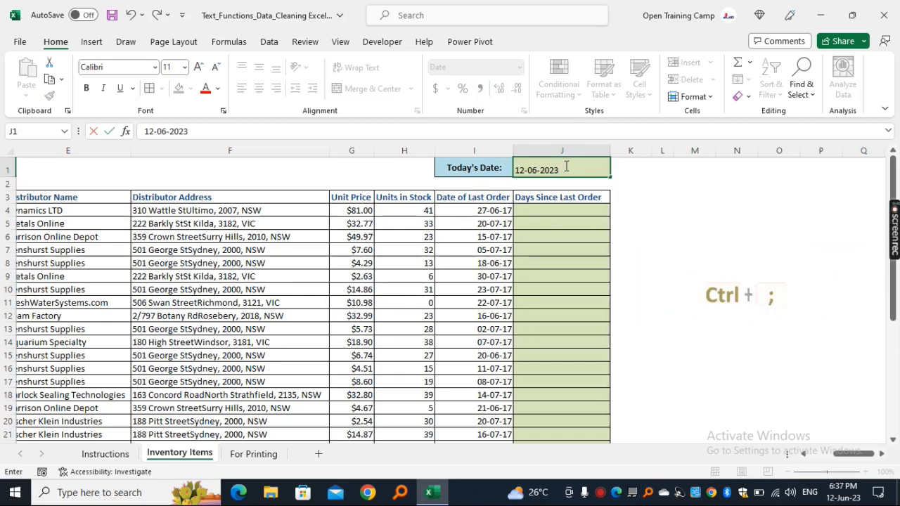
key("Return")
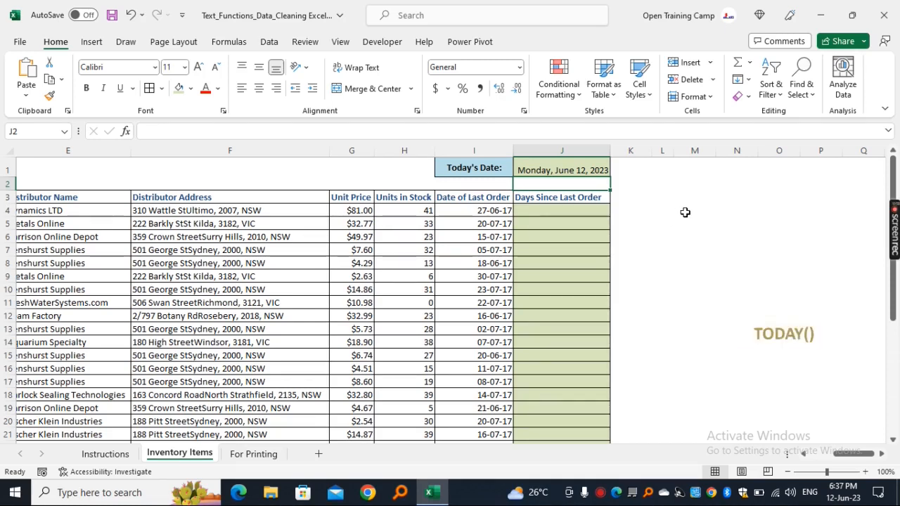
key("ctrl+z")
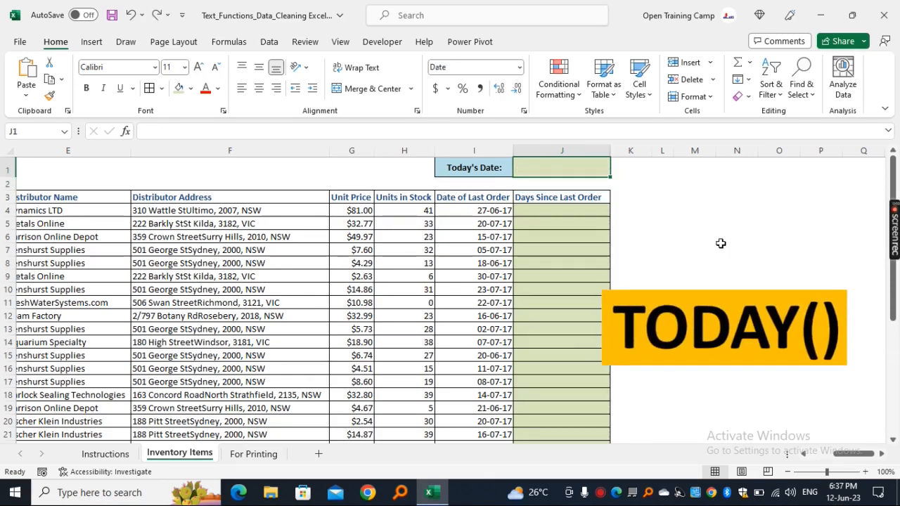
Enter the formula =TODAY() in cell J1 beside the Today's Date label
left_click(723, 247)
left_click(563, 171)
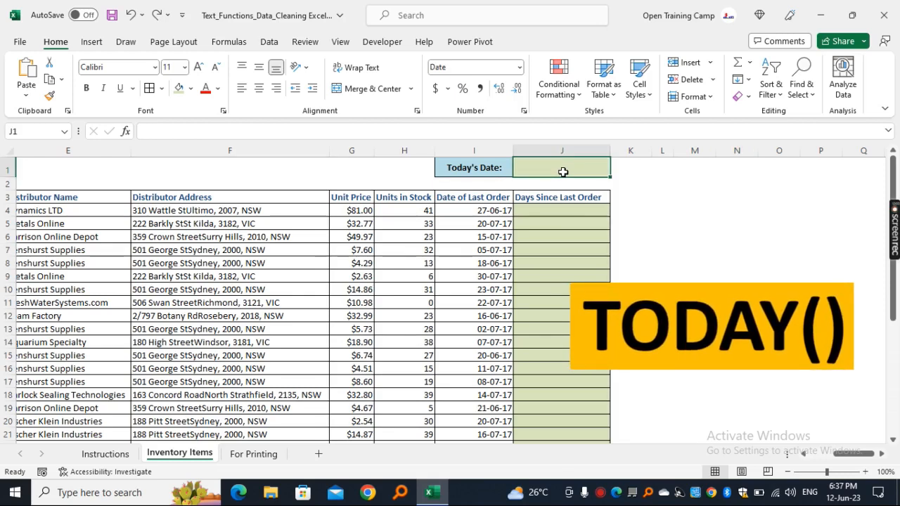
type("=toda")
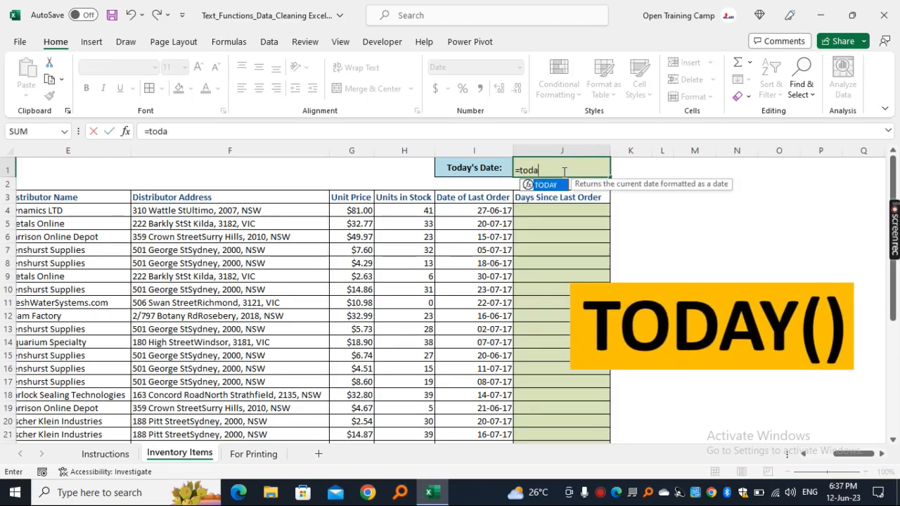
type("y")
key("Tab")
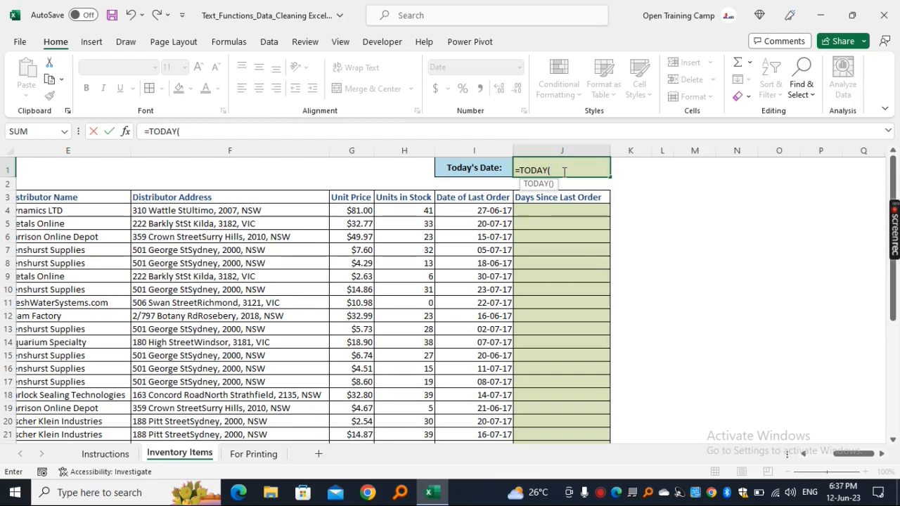
type(")")
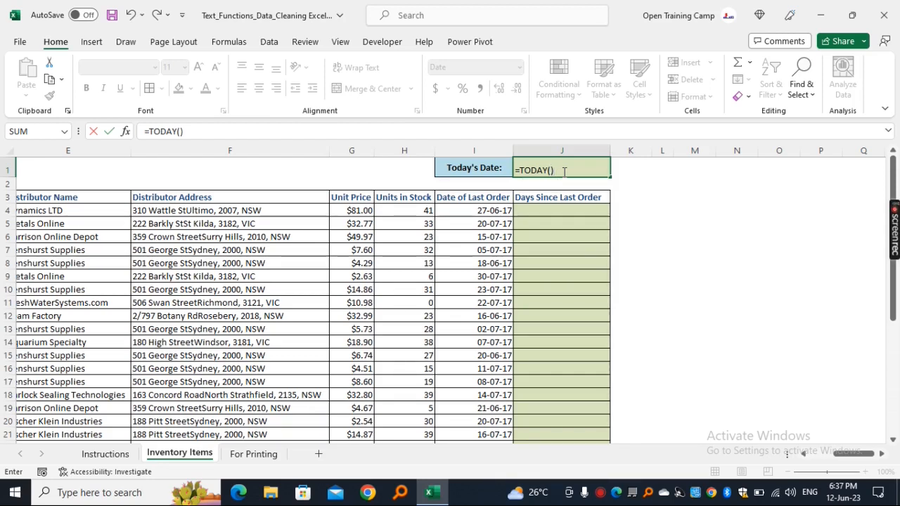
key("Return")
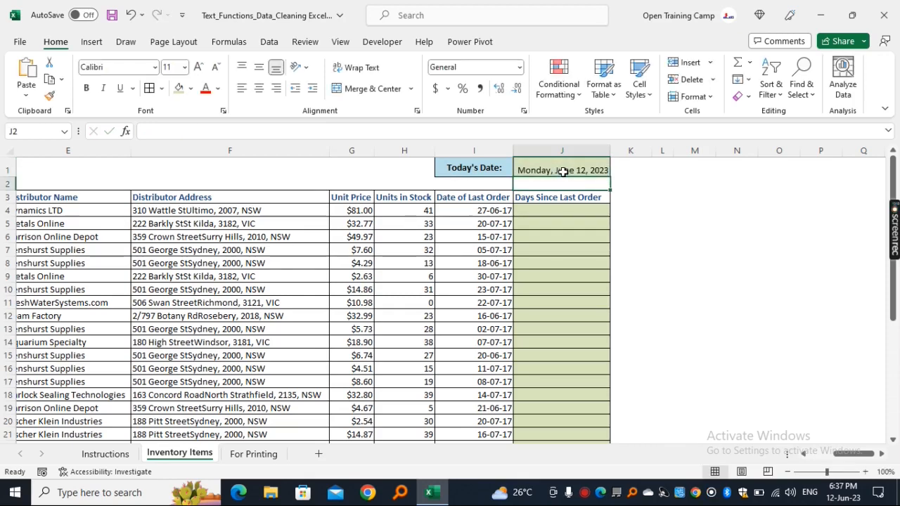
Read task 2 on the Instructions sheet and locate J4 and the dates in J1 and I4 on the Inventory Items sheet
left_click(570, 167)
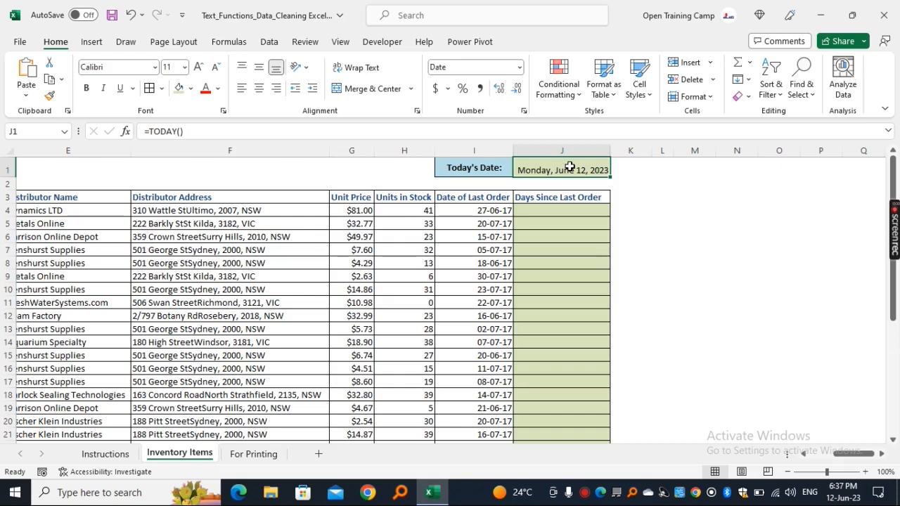
key("ctrl+Page_Up")
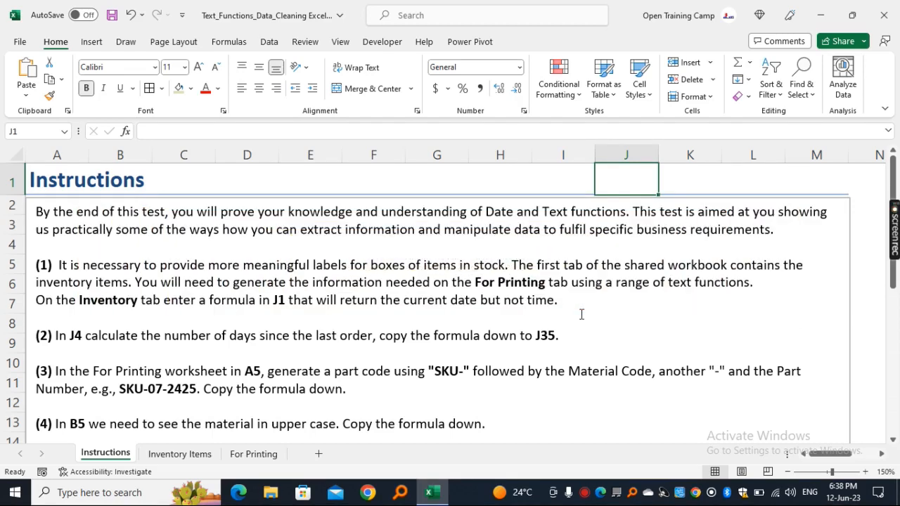
left_click(177, 457)
left_click(665, 293)
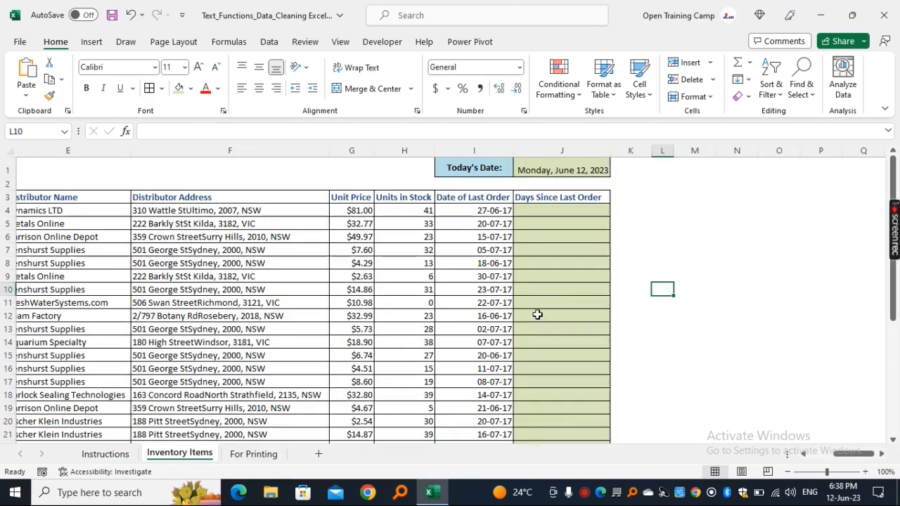
left_click(542, 206)
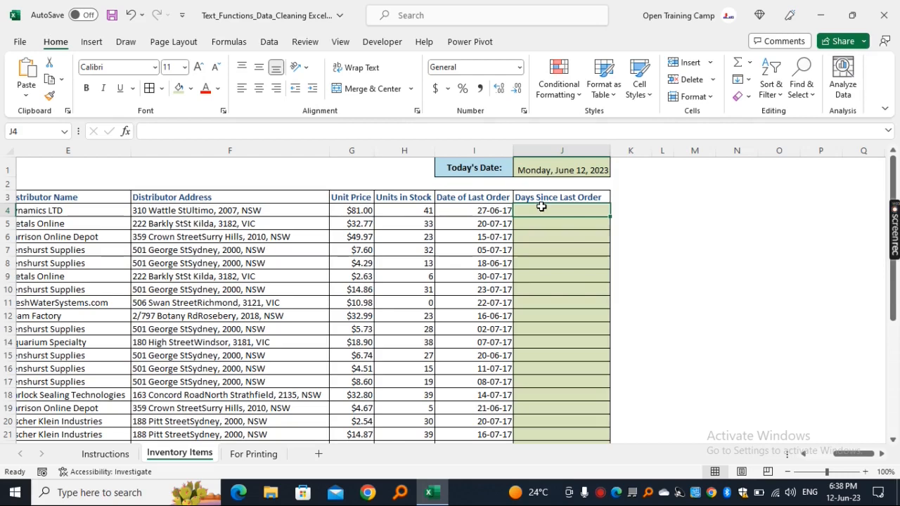
left_click(457, 208)
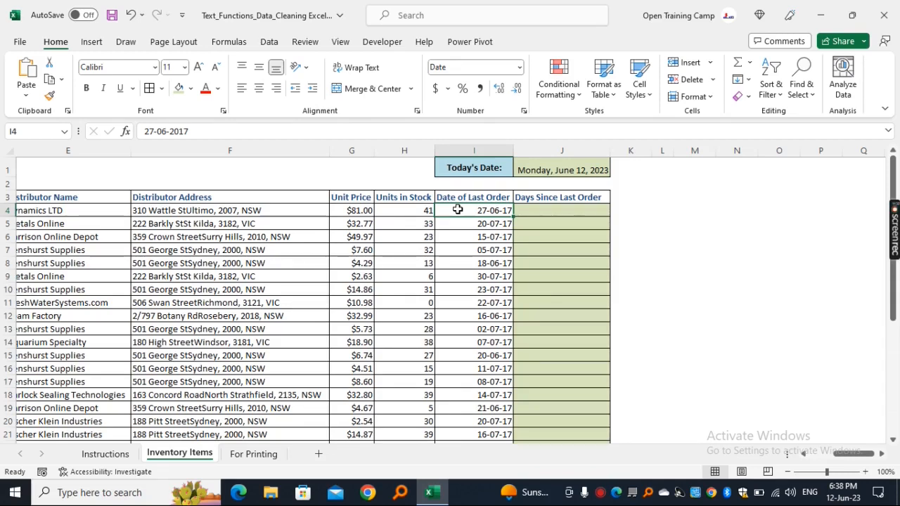
left_click(560, 171)
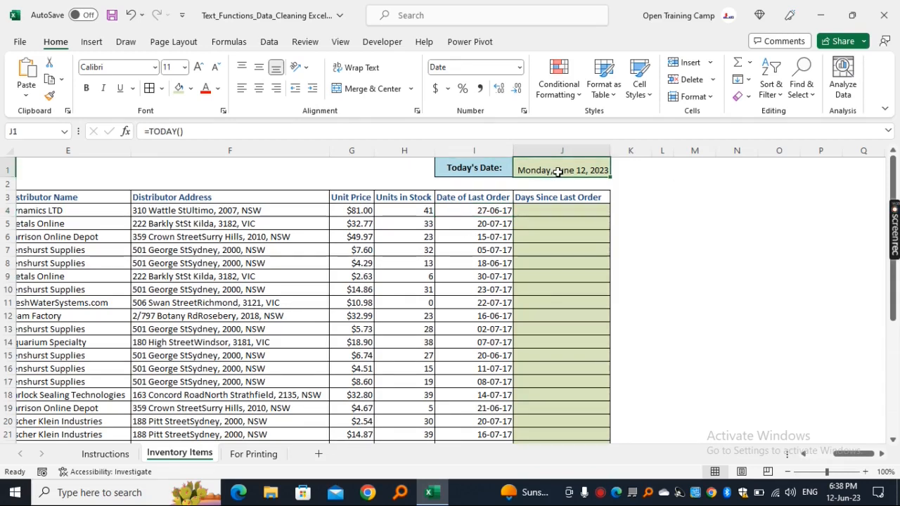
left_click(456, 213)
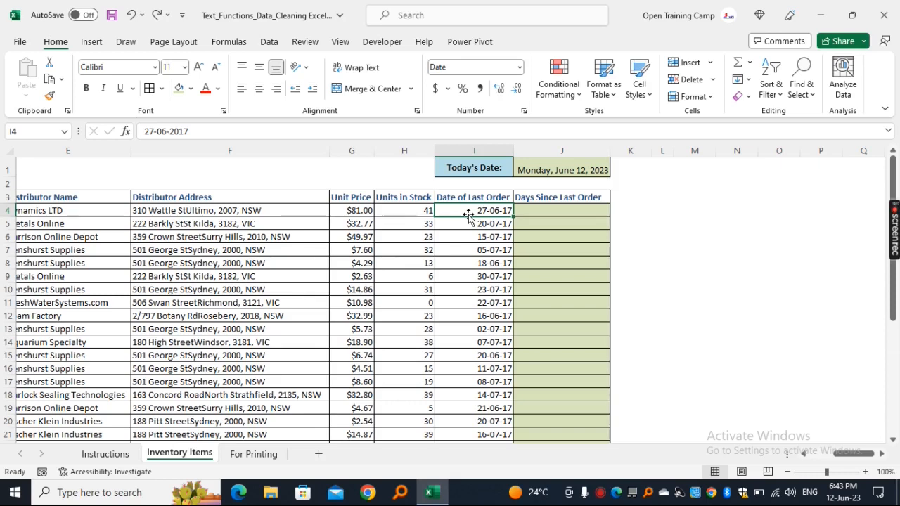
left_click(550, 207)
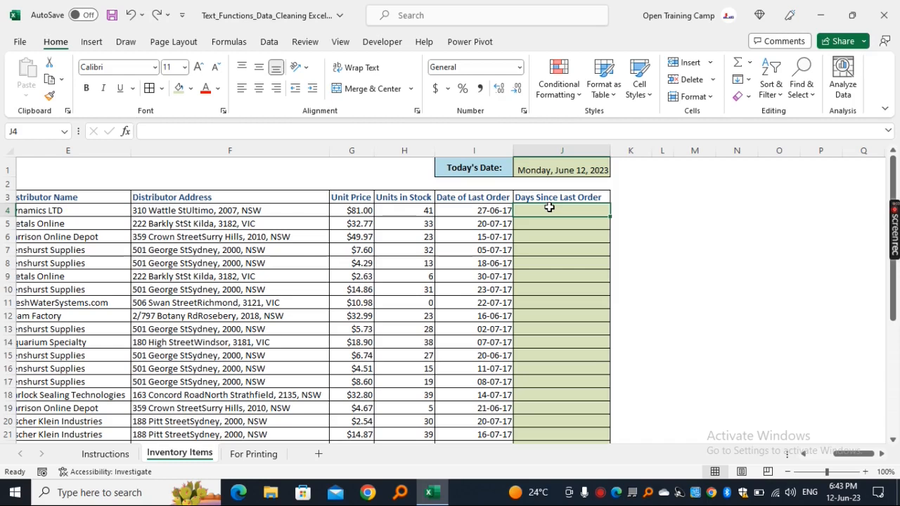
left_click(659, 236)
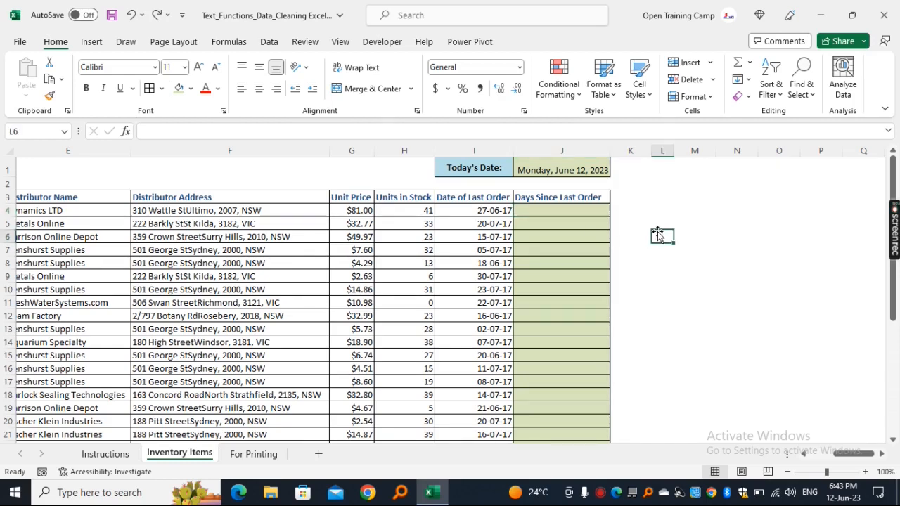
Enter the formula =J1-I4 in cell J4 to calculate the days since the last order
left_click(569, 208)
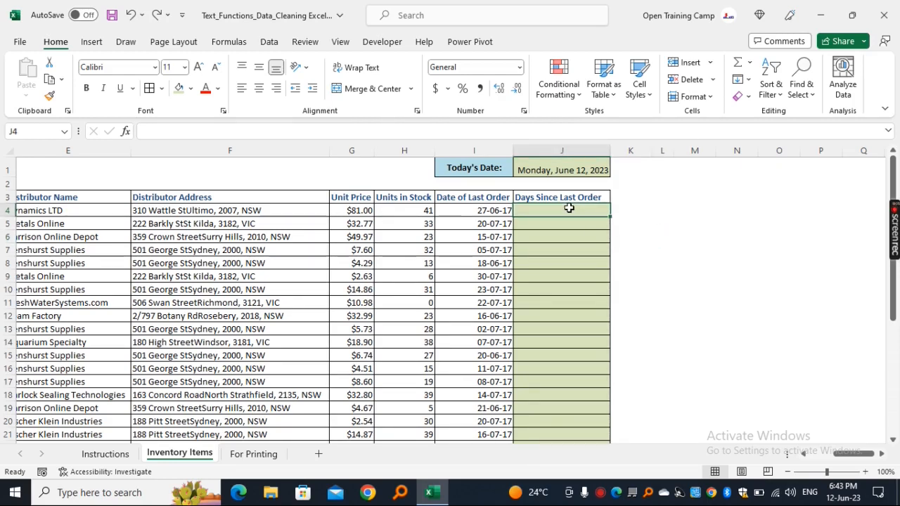
type("=")
left_click(553, 169)
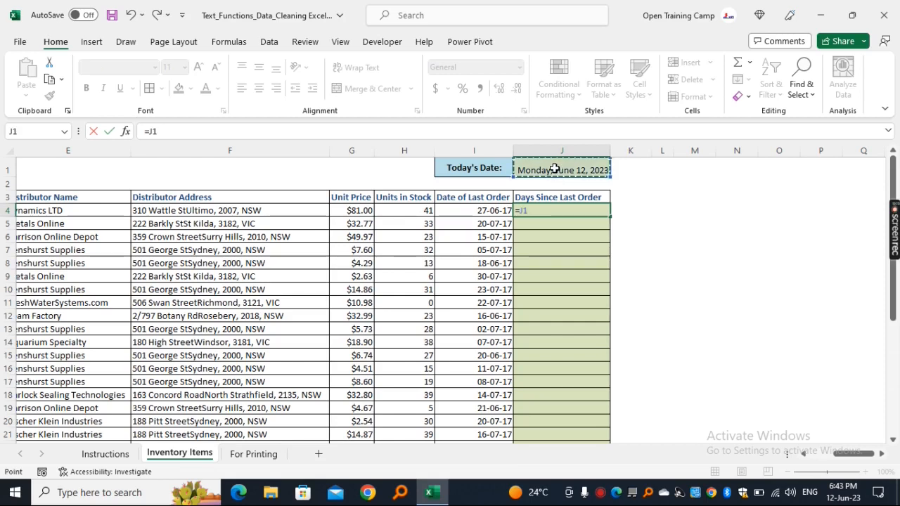
type("-")
left_click(474, 211)
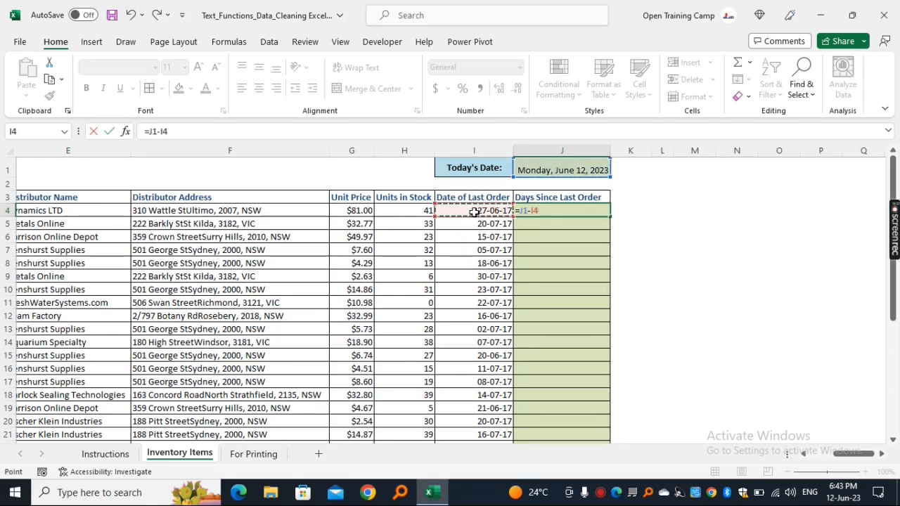
key("Return")
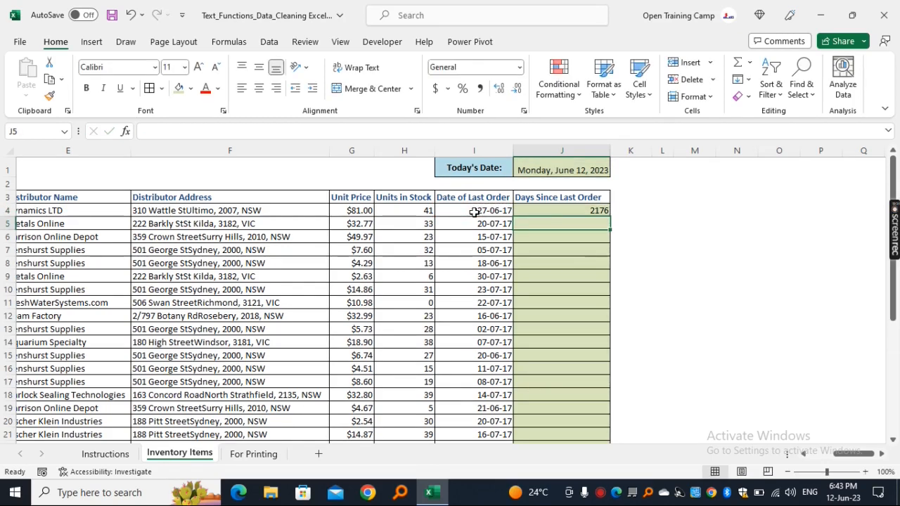
Review the formula in J4 and the two dates it subtracts, in J1 and I4
left_click(661, 263)
left_click(562, 213)
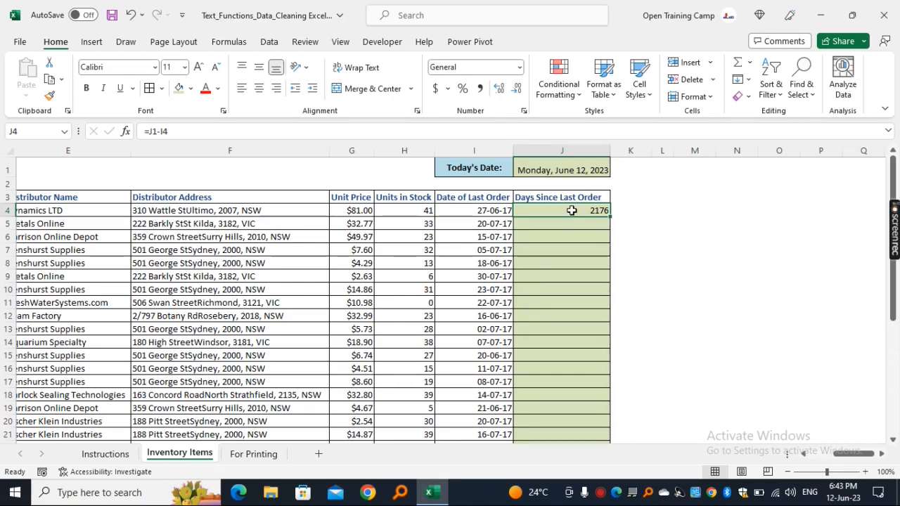
left_click(455, 211)
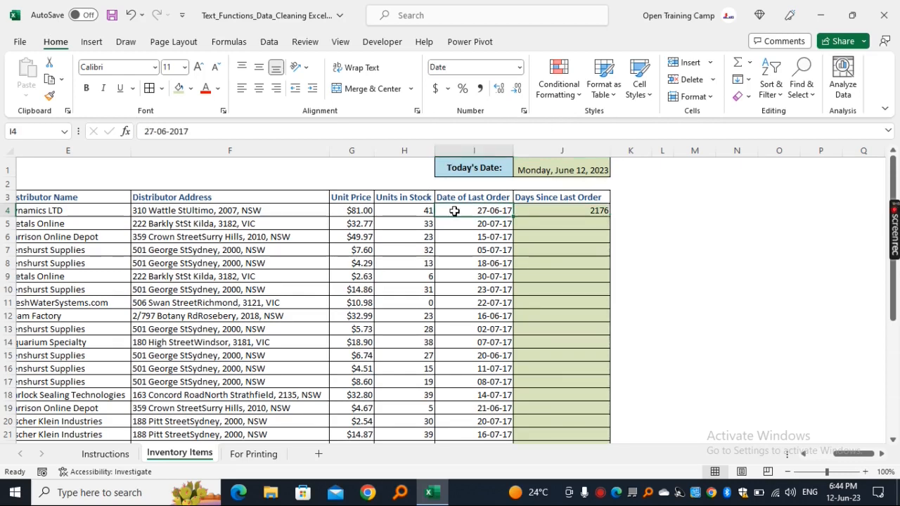
left_click(693, 223)
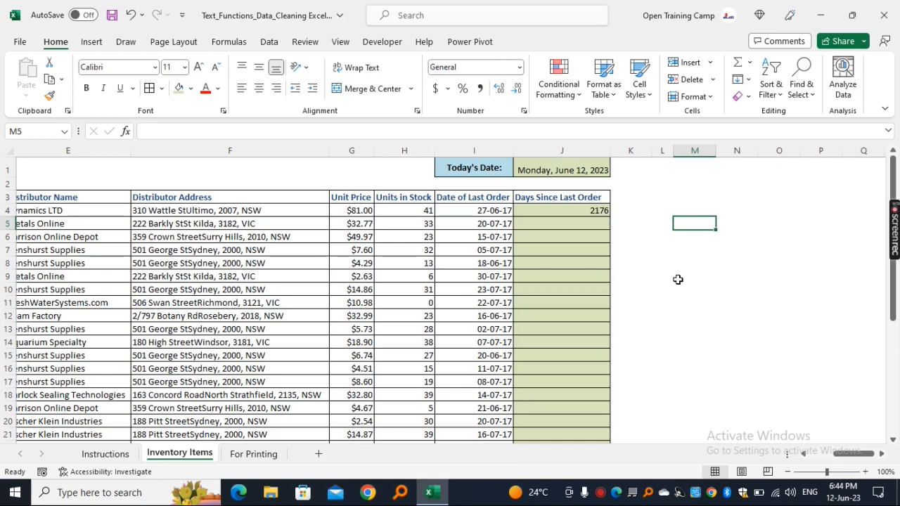
left_click(579, 171)
left_click(496, 210)
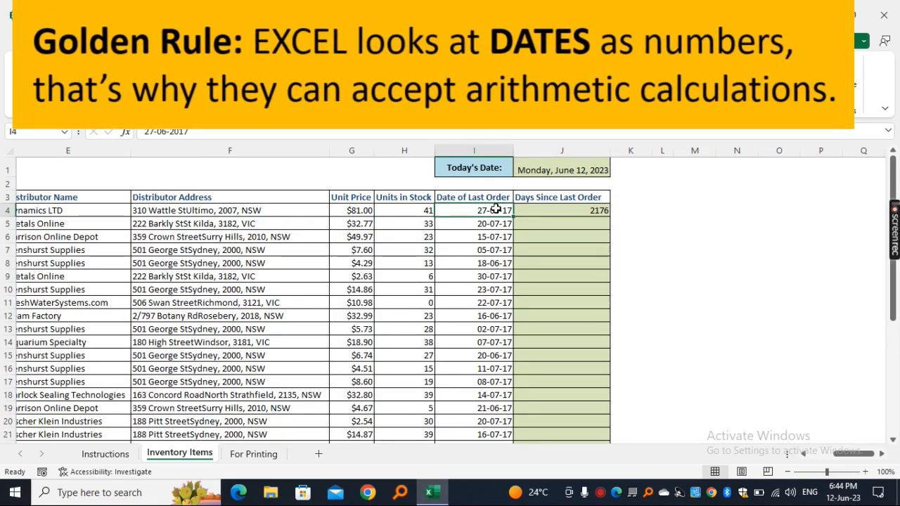
left_click(666, 248)
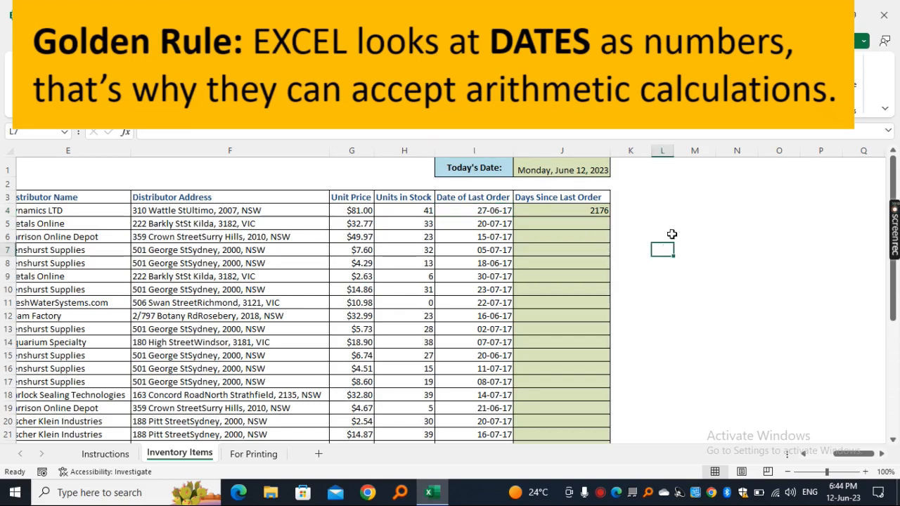
Set the number format of today's date in J1 to General to show its serial number
left_click(555, 165)
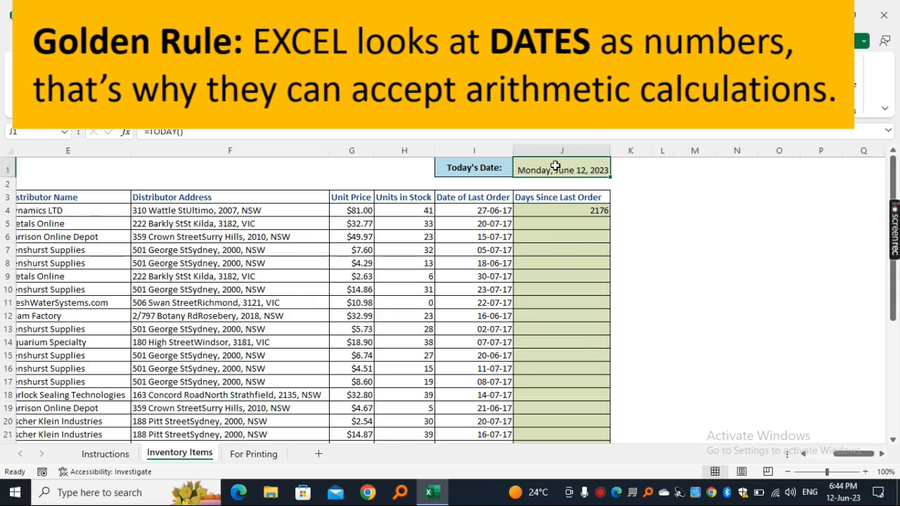
left_click(520, 67)
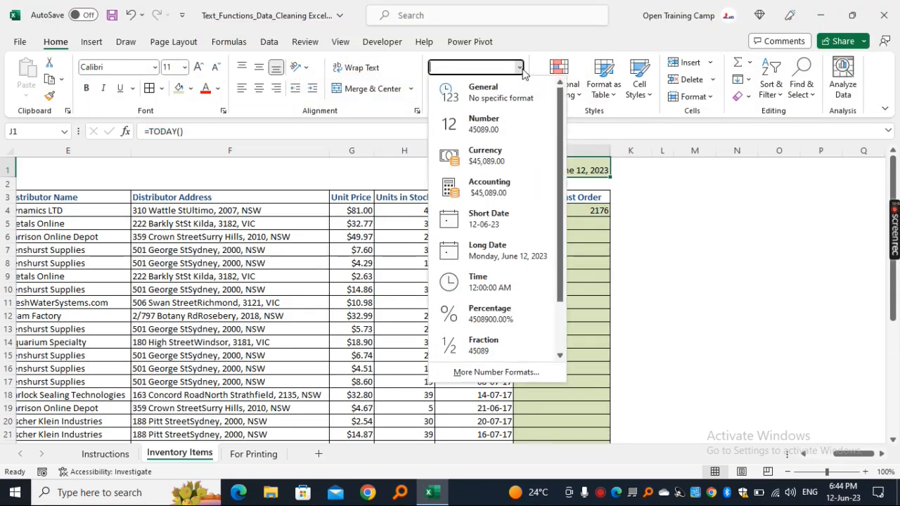
left_click(475, 93)
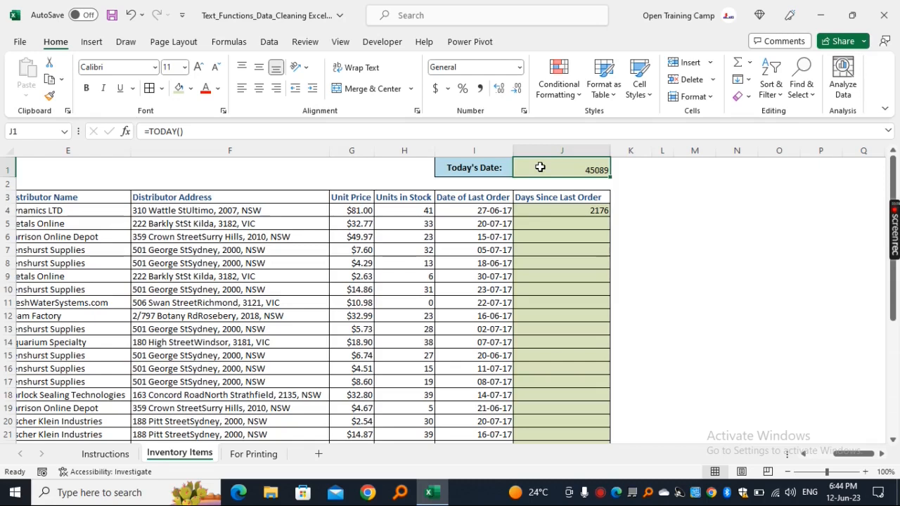
left_click(657, 195)
left_click(559, 164)
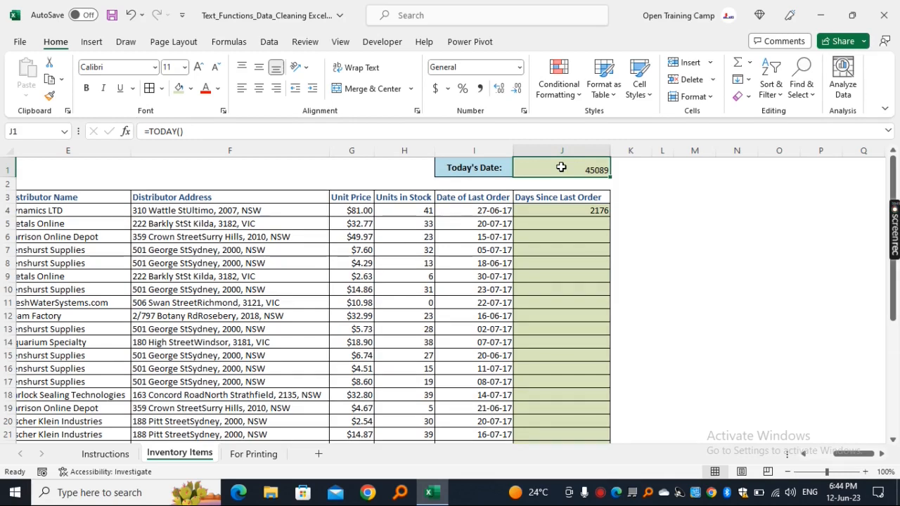
Set the number format of the last order date in I4 to General, and undo the format changes in I4 and J1
left_click(471, 210)
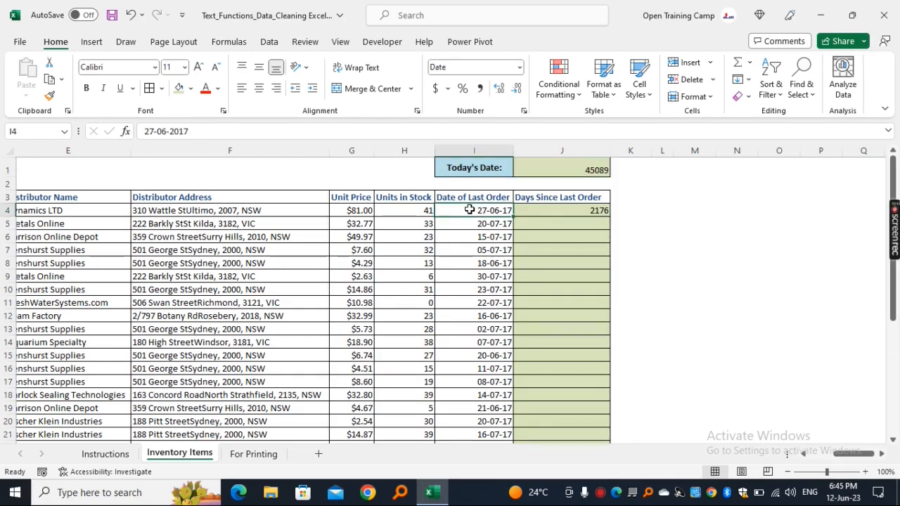
left_click(519, 69)
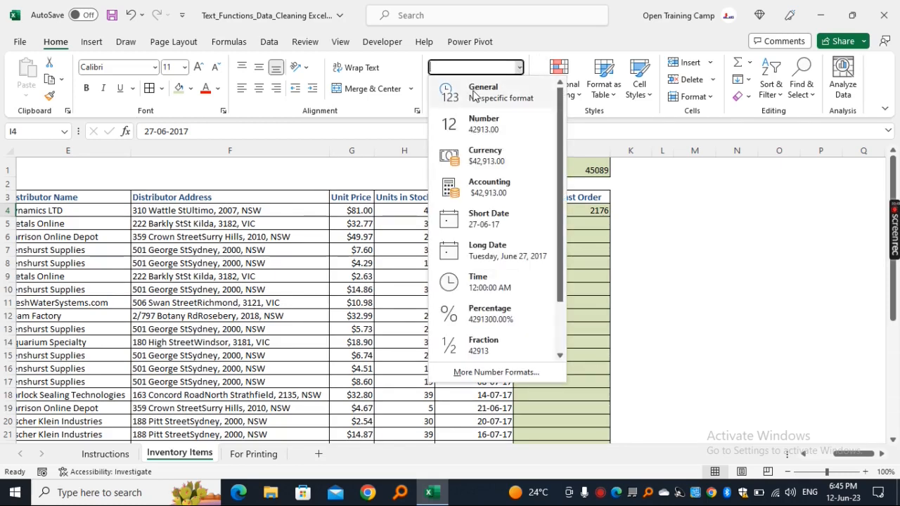
left_click(483, 91)
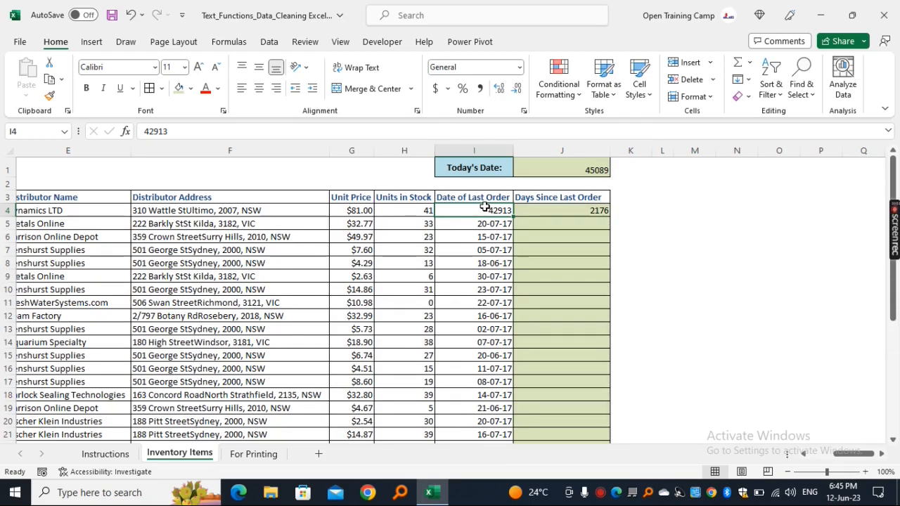
left_click(557, 172)
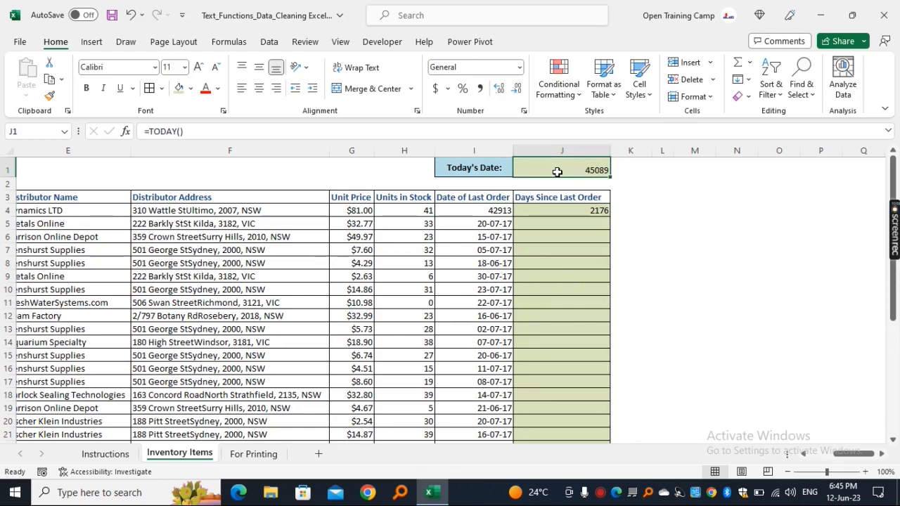
left_click(474, 209)
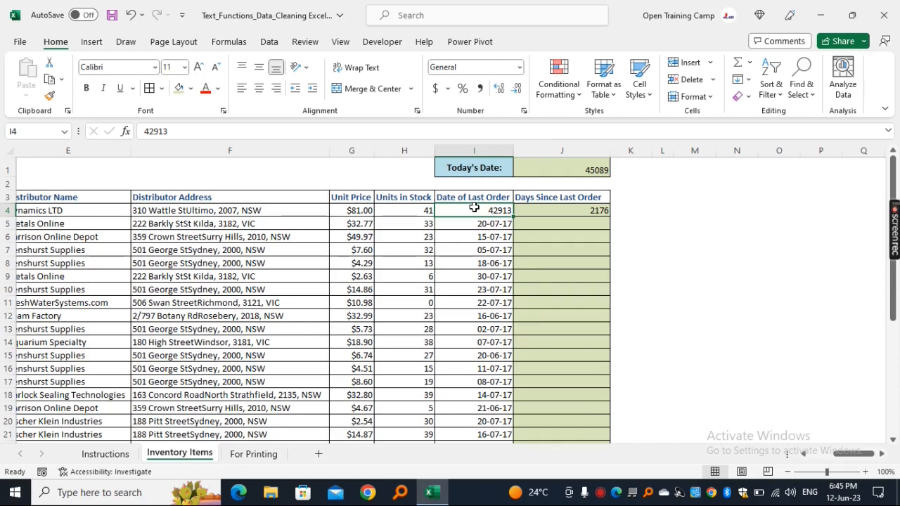
key("ctrl+z")
key("ctrl+z")
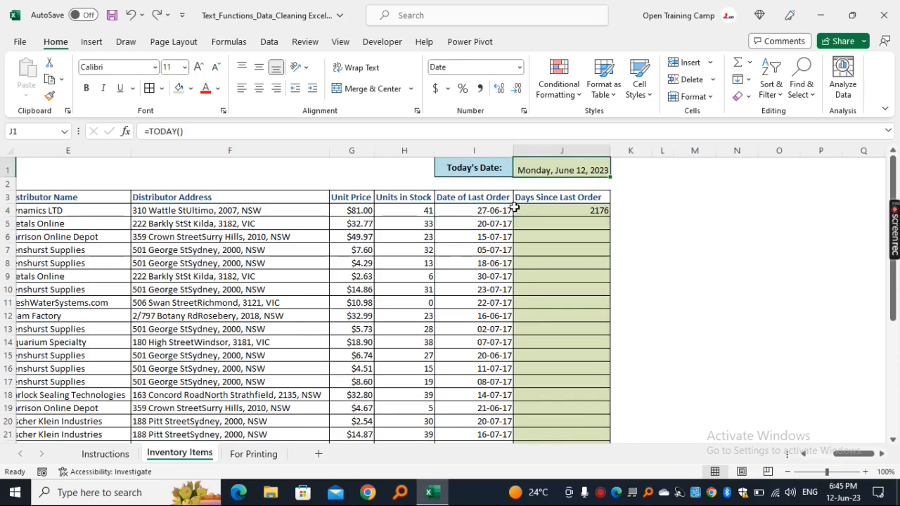
Copy the formula in J4 down the Days Since Last Order column to J35
left_click(656, 236)
left_click(566, 211)
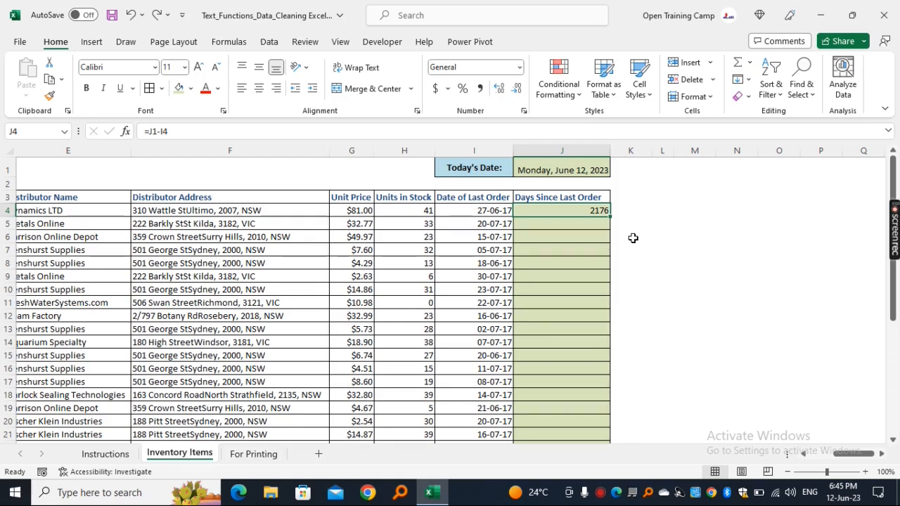
left_click_drag(611, 220, 581, 429)
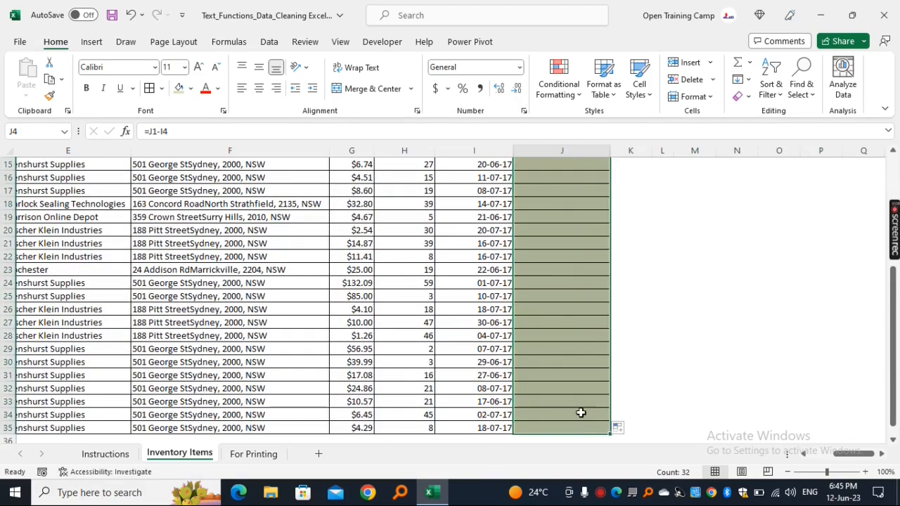
scroll(589, 316, "up", 5)
left_click(662, 250)
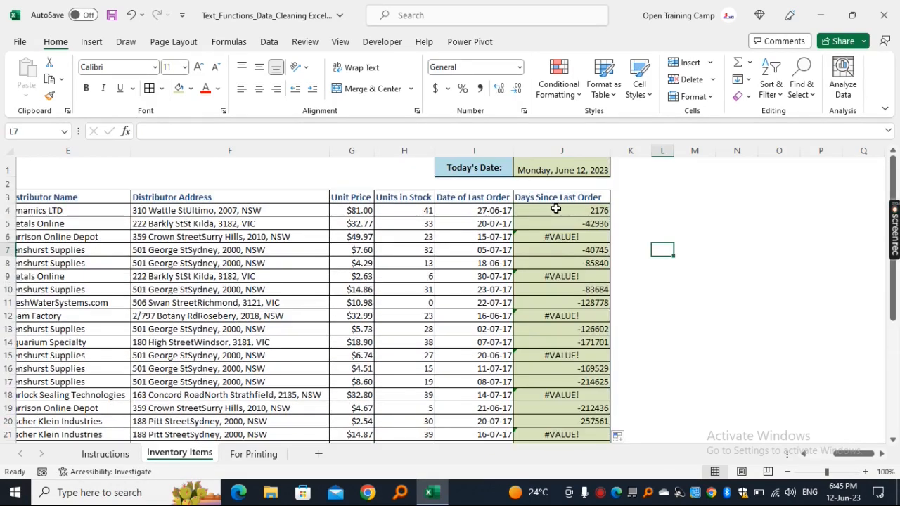
Inspect the copied formulas in the Days Since Last Order column, including cells J6 and J9
left_click_drag(556, 209, 538, 388)
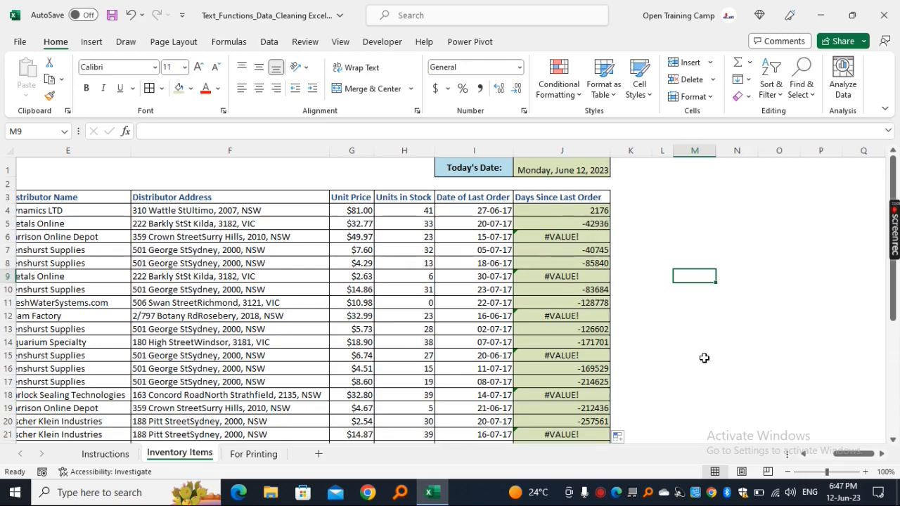
left_click_drag(552, 211, 547, 356)
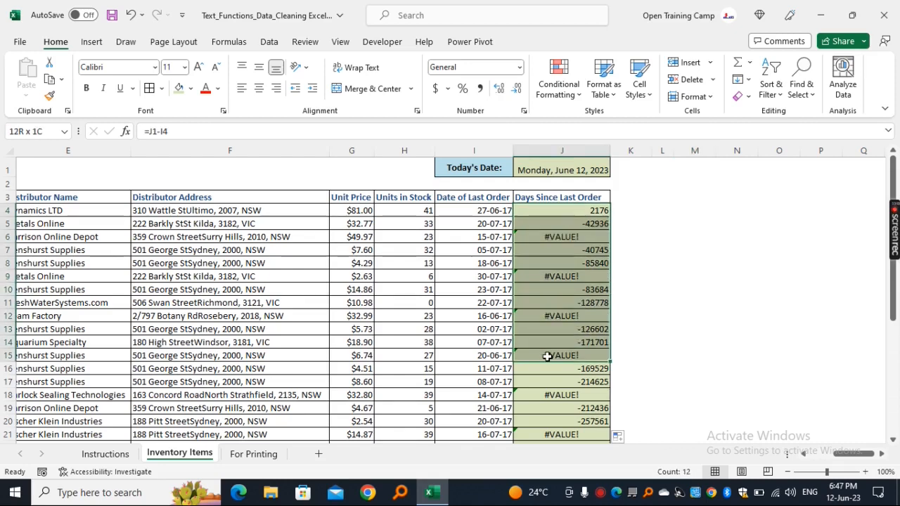
left_click(558, 237)
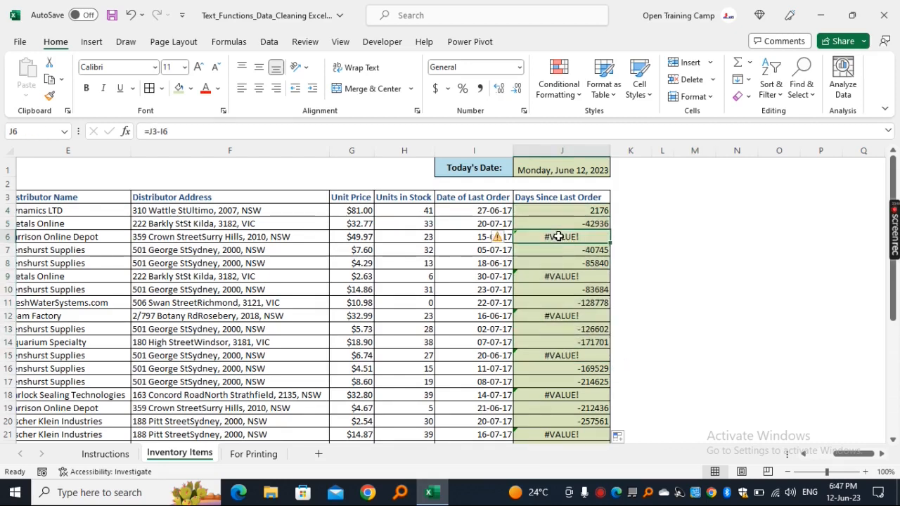
left_click(553, 277)
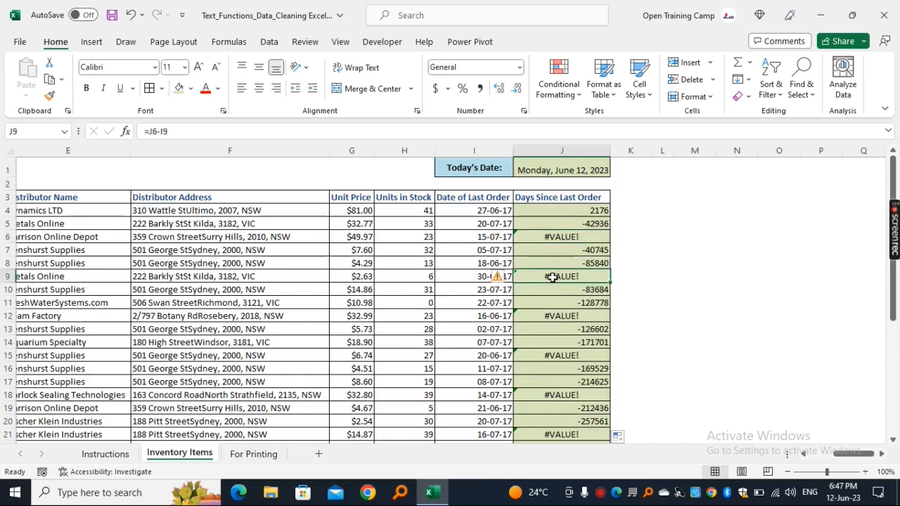
Clear the copied formulas below J4 in the Days Since Last Order column, keeping only the formula in J4
left_click(560, 316)
left_click(563, 342)
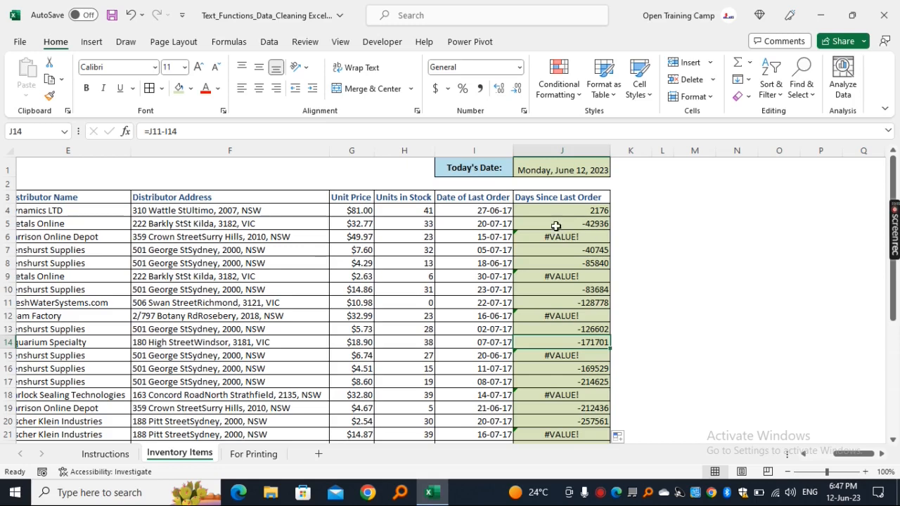
left_click(554, 224)
key("ctrl+shift+Down")
key("Delete")
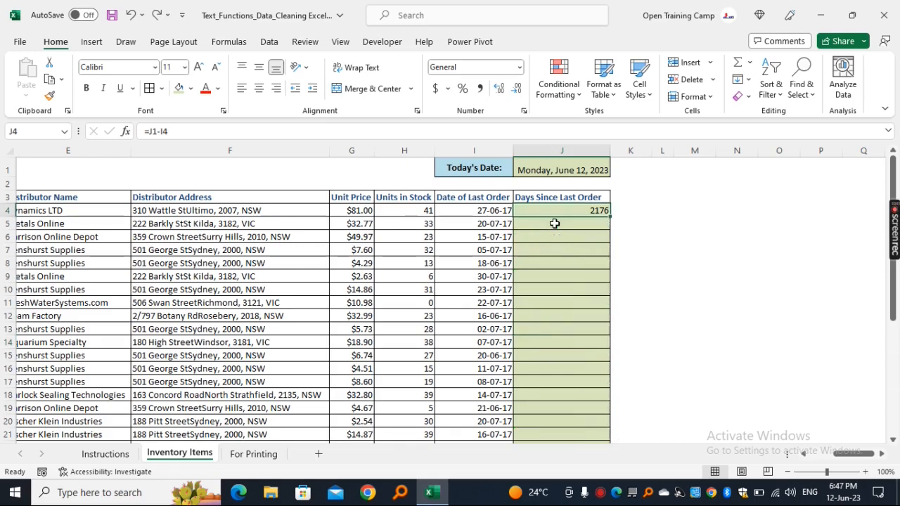
left_click(703, 248)
left_click(562, 209)
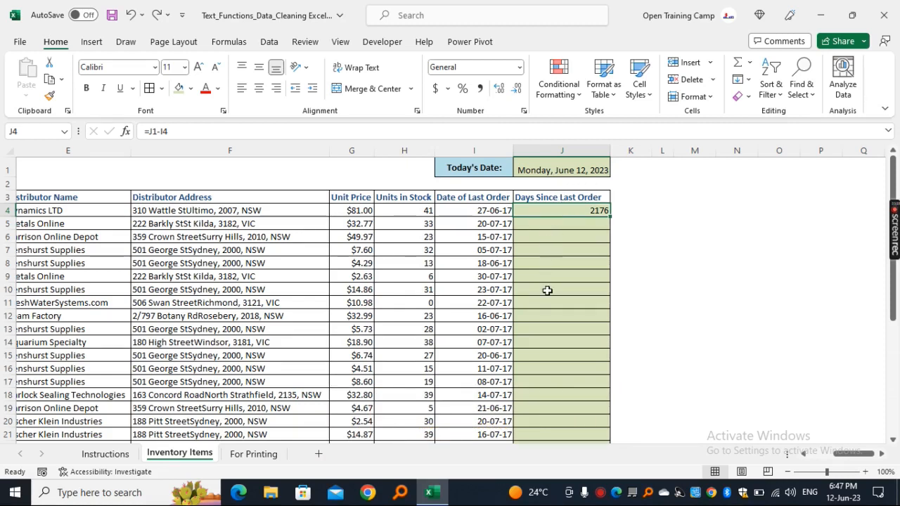
Change the J4 formula to =$J$1-I4 and copy it down the Days Since Last Order column to J35
left_click(554, 163)
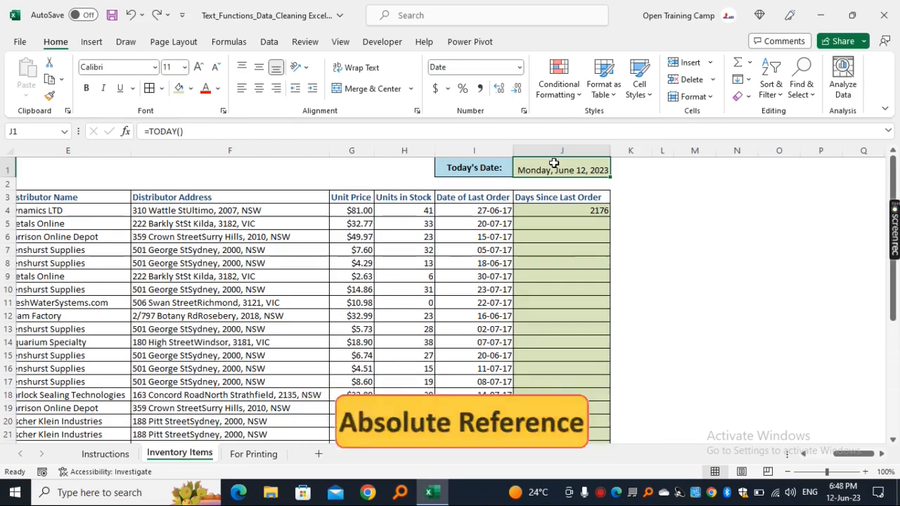
left_click(552, 210)
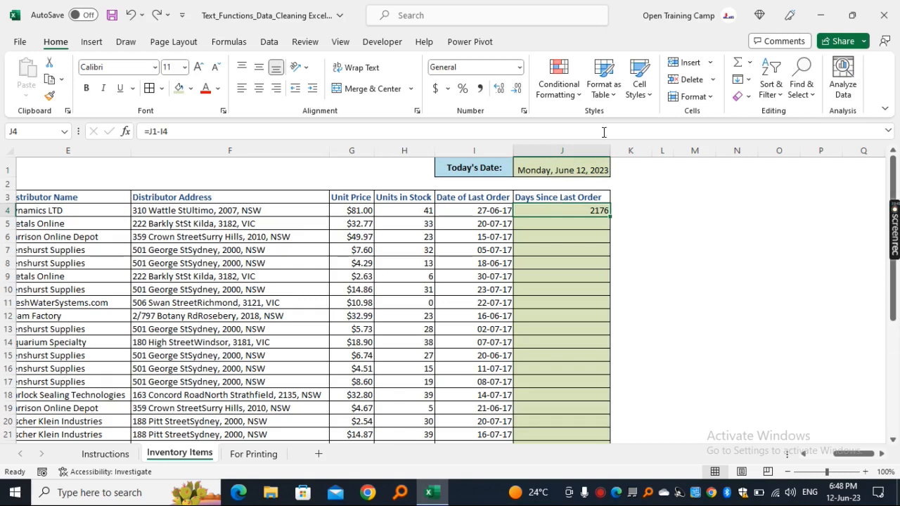
left_click(157, 131)
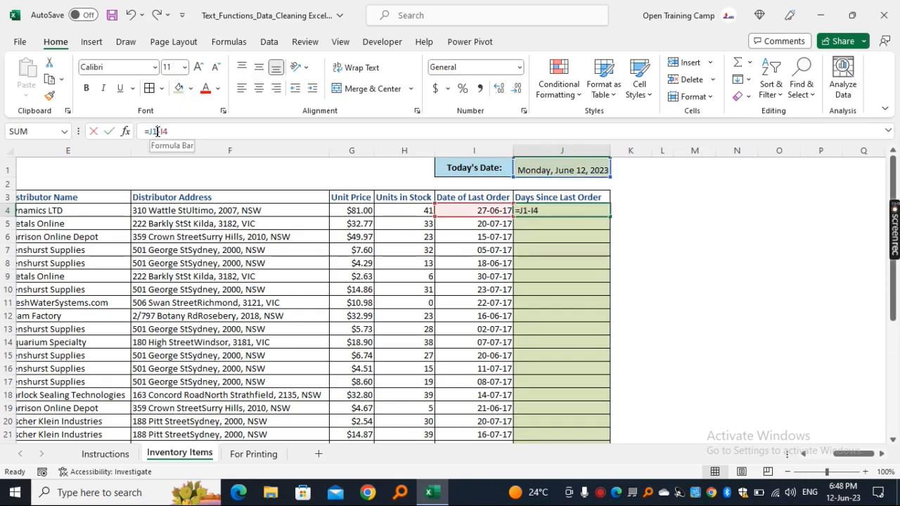
double_click(153, 132)
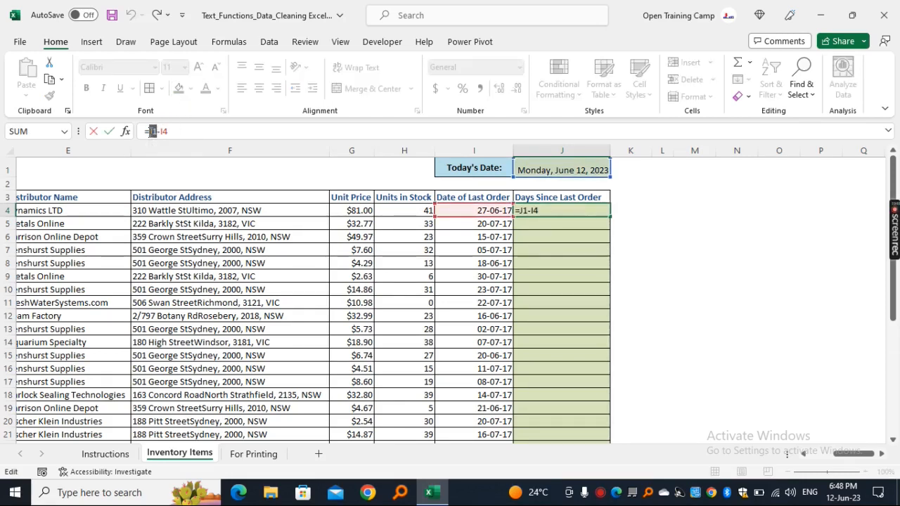
key("F4")
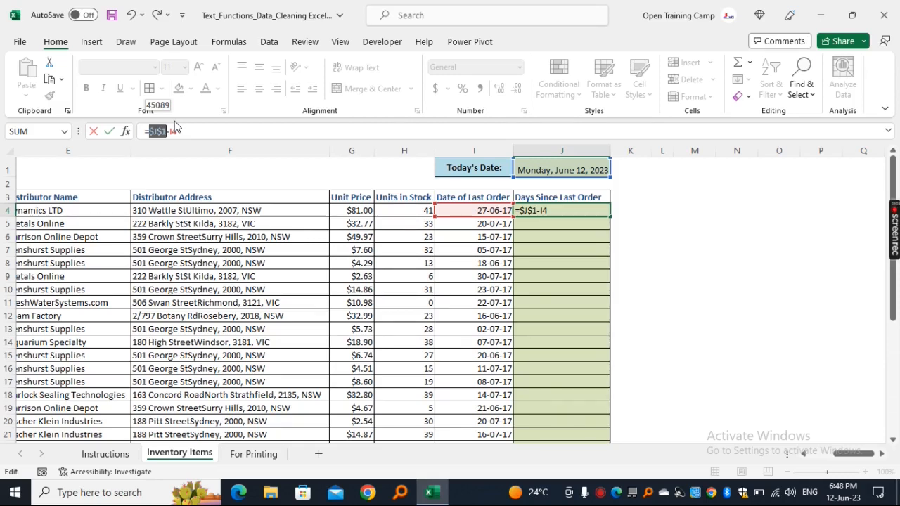
key("Return")
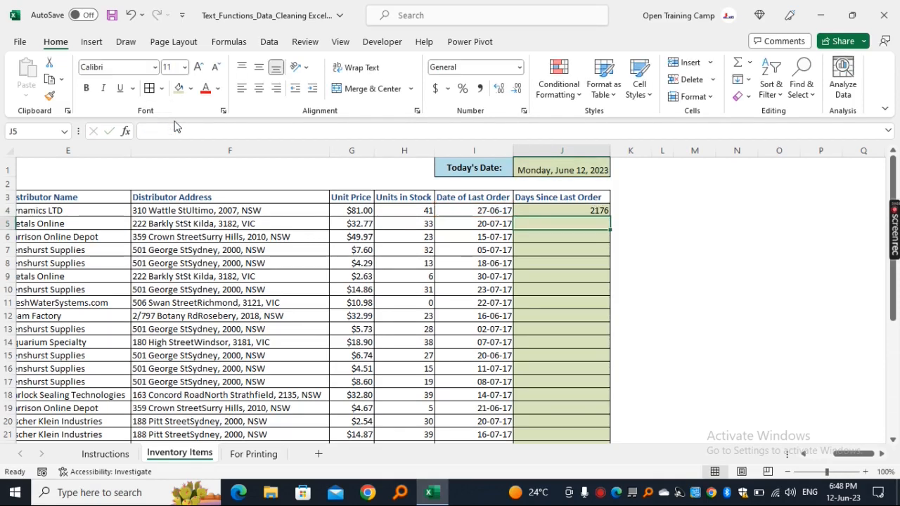
left_click(560, 210)
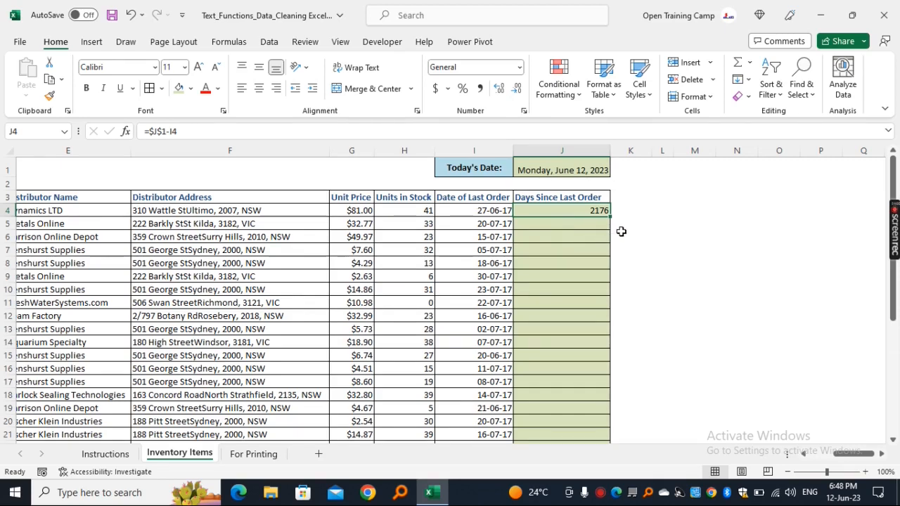
double_click(609, 214)
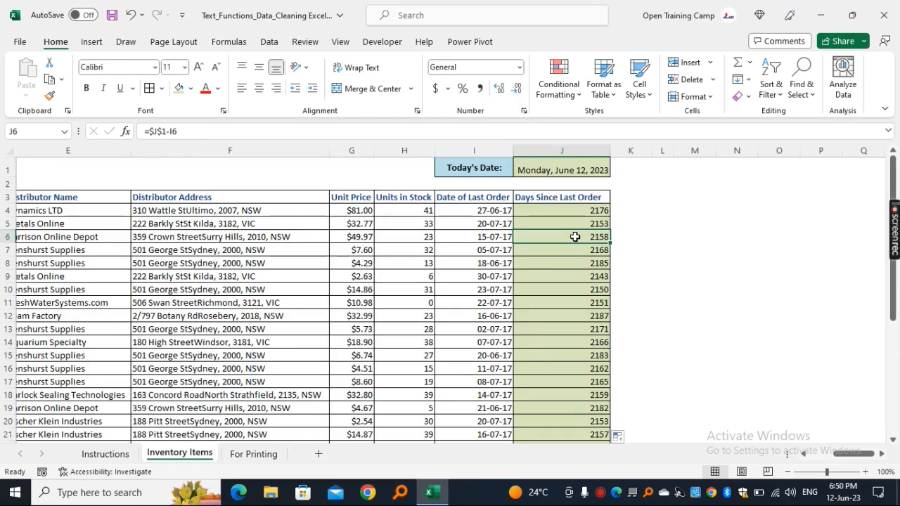
Examine exercise 3 on the Instructions sheet for the required part code structure and example
left_click(120, 456)
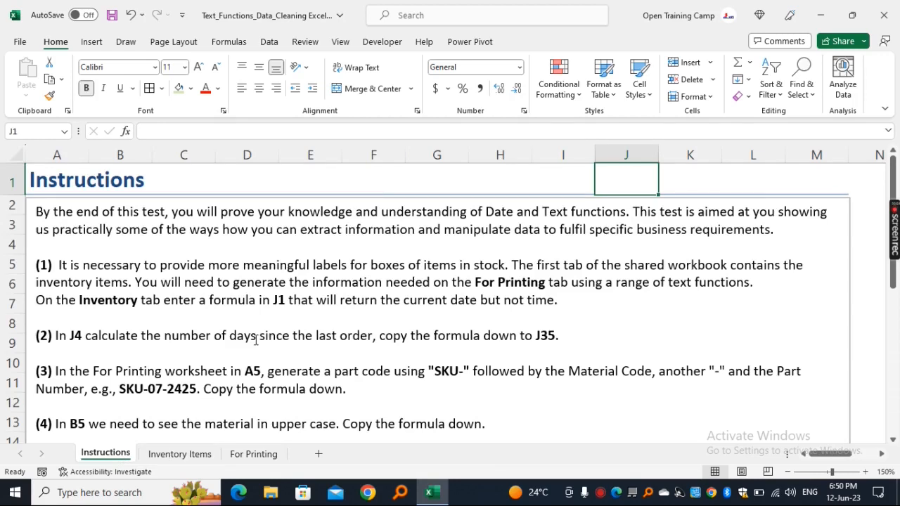
scroll(256, 340, "down", 1)
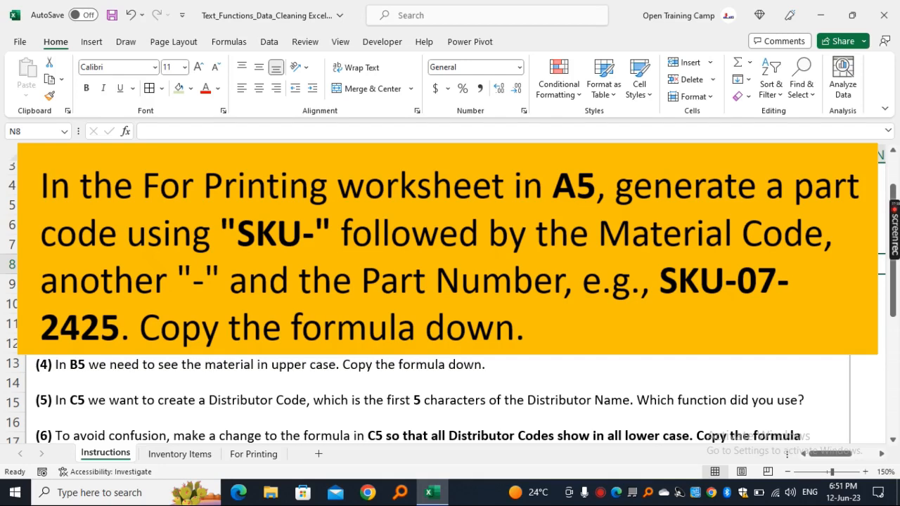
left_click(422, 311)
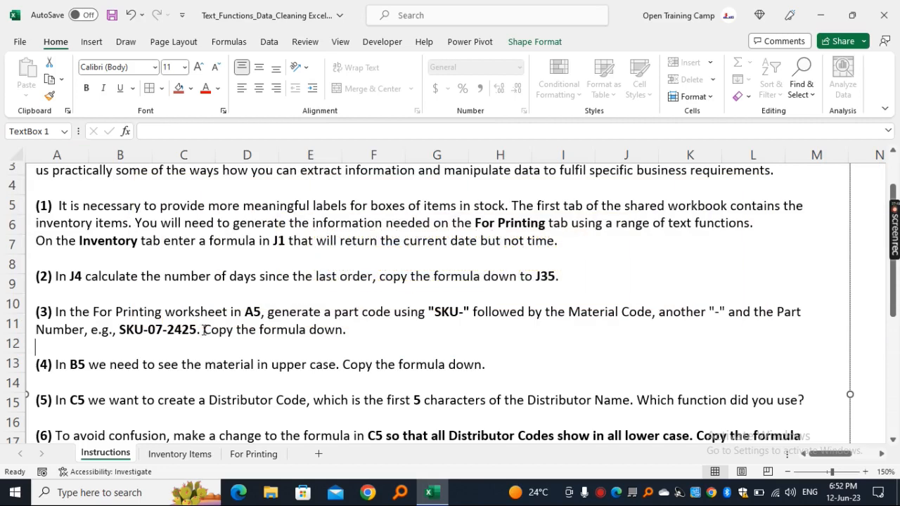
left_click_drag(204, 329, 138, 330)
key("ctrl+b")
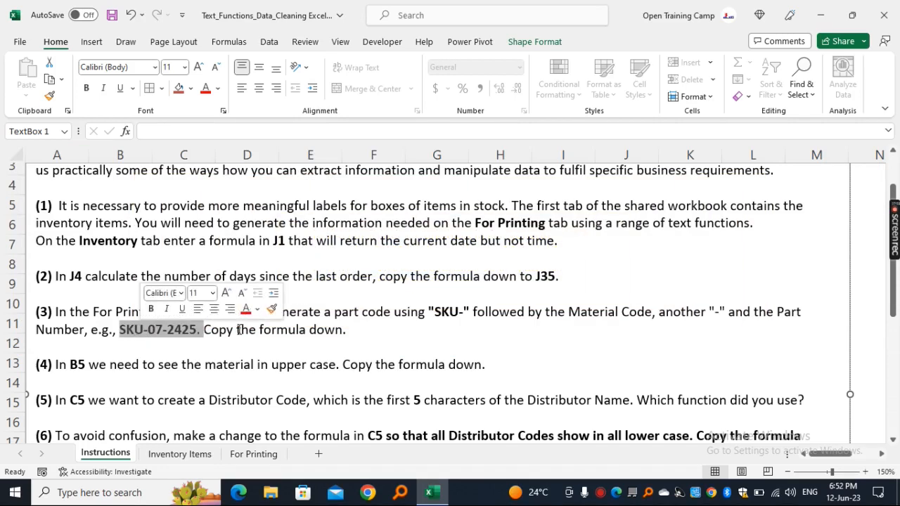
left_click(235, 330)
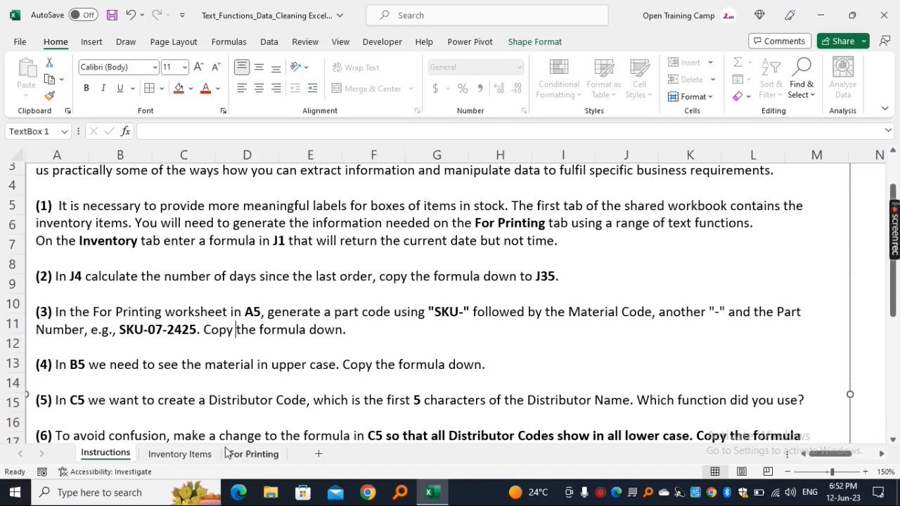
Begin a CONCAT formula in cell A4 of the For Printing sheet with "SKU-" as its first text argument
left_click(251, 454)
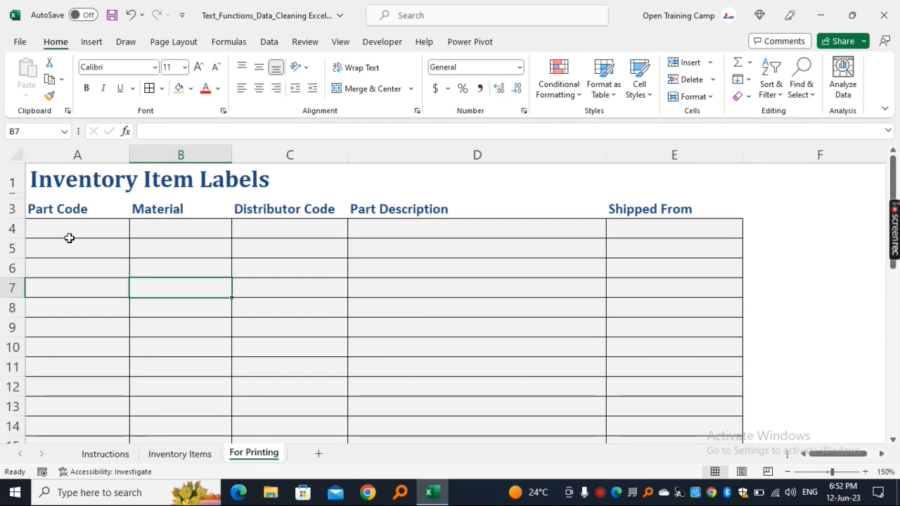
left_click(137, 271)
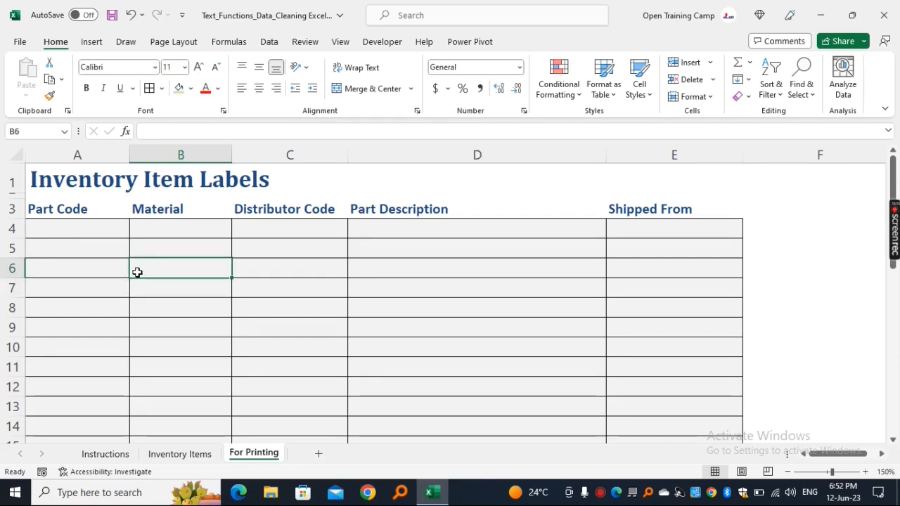
left_click(67, 235)
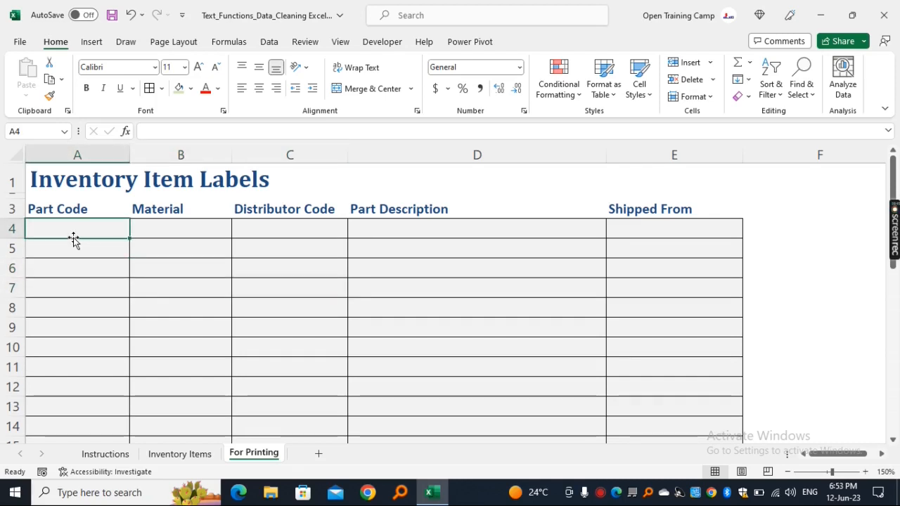
type("=")
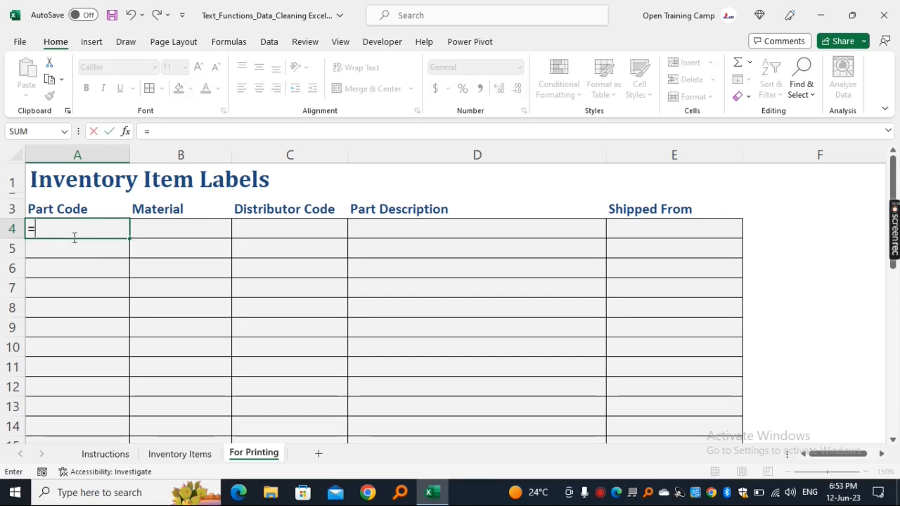
type("c")
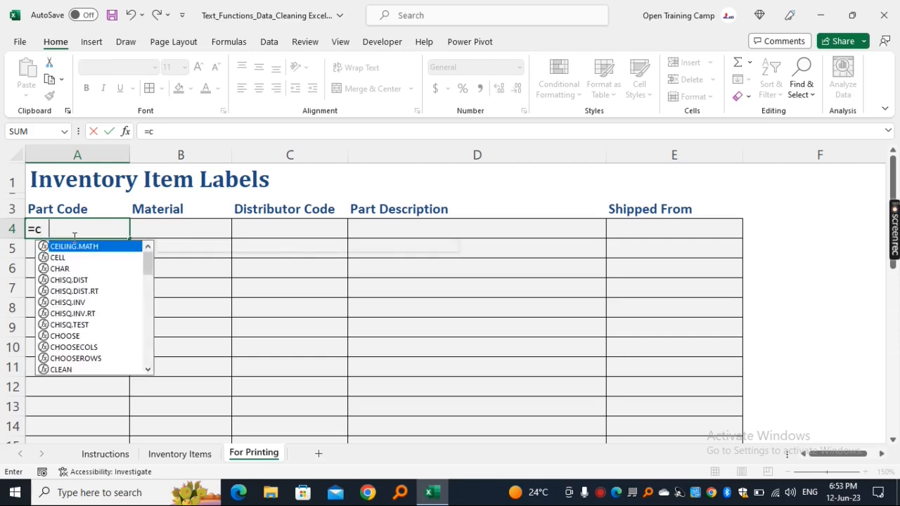
type("oncat")
key("Tab")
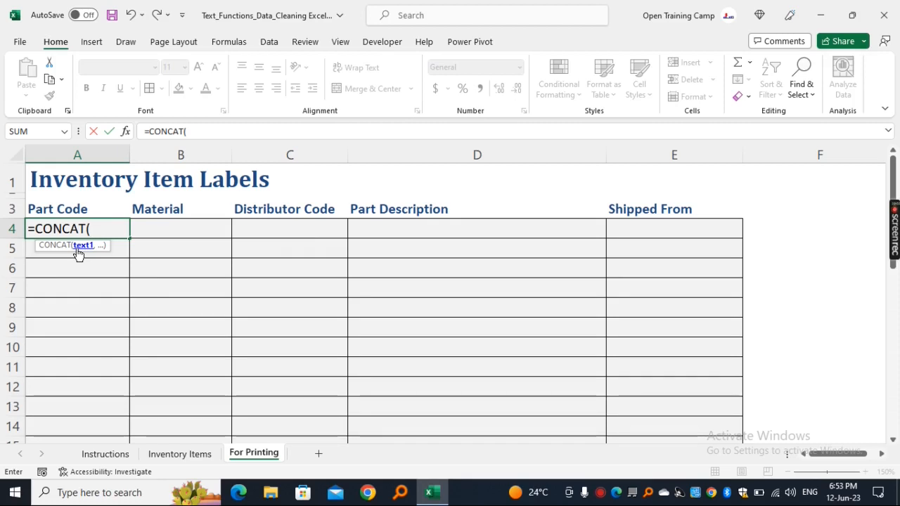
type("\"SKU-")
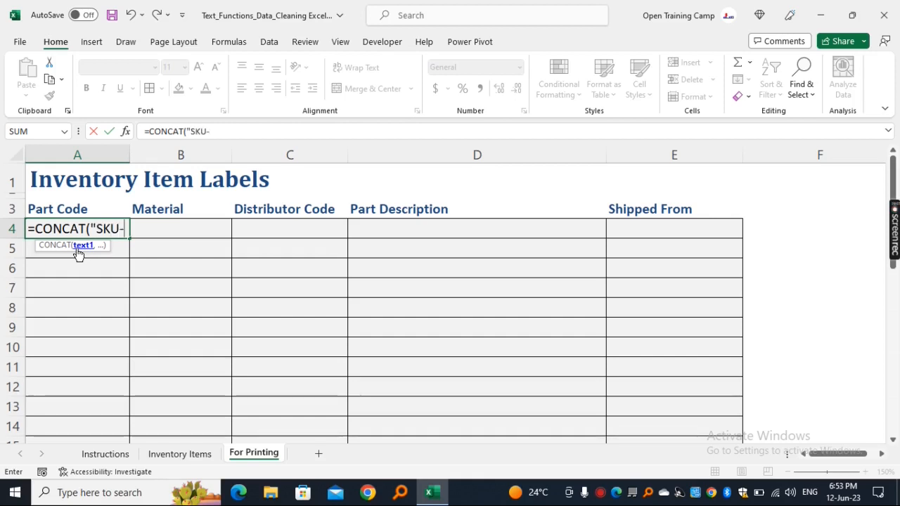
type("\",")
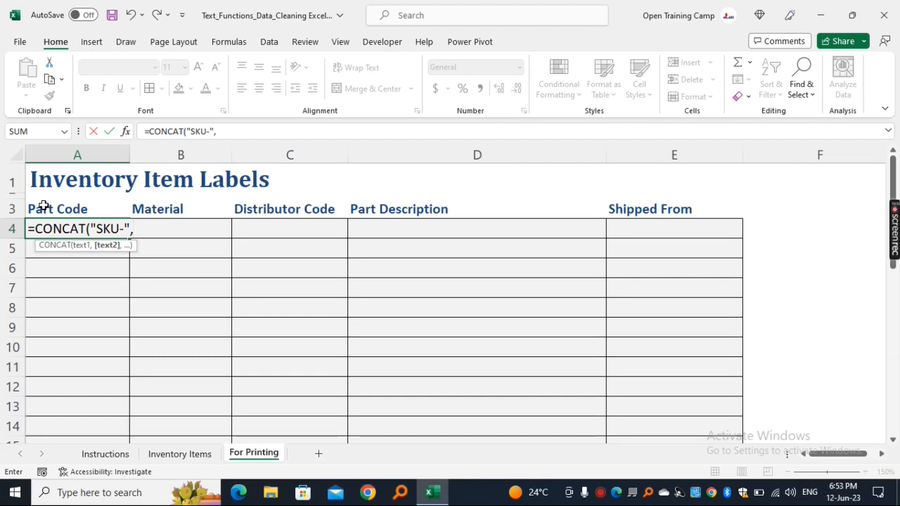
Complete the CONCAT formula with 'Inventory Items'!D4, "-" and 'Inventory Items'!A4, and copy it down the Part Code column
left_click(167, 458)
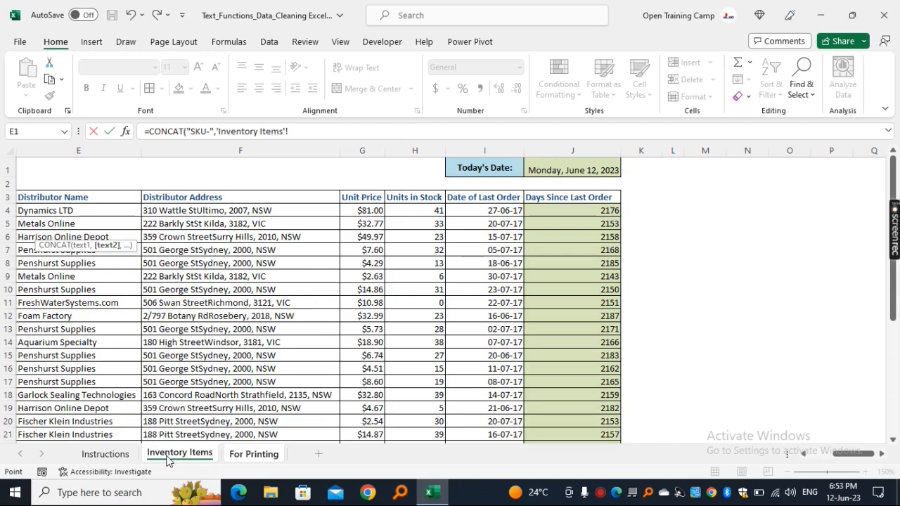
scroll(814, 457, "left", 4)
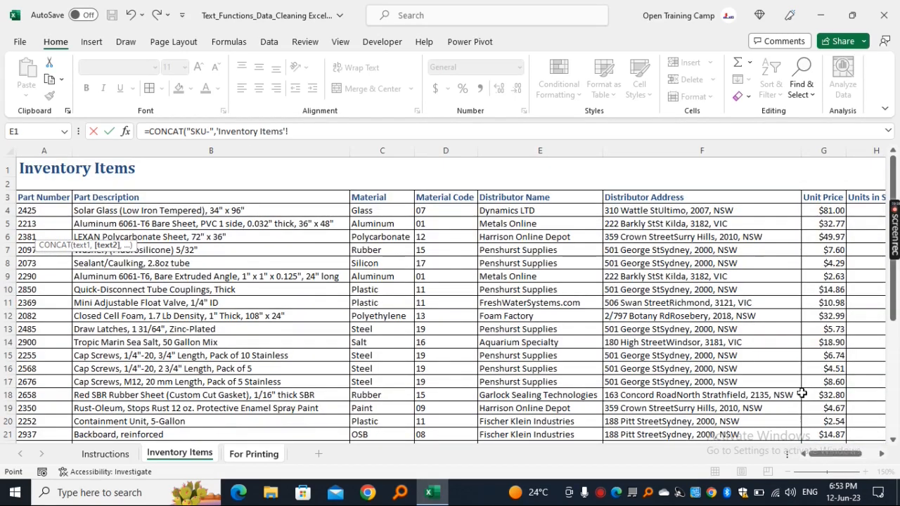
left_click(426, 211)
type(",")
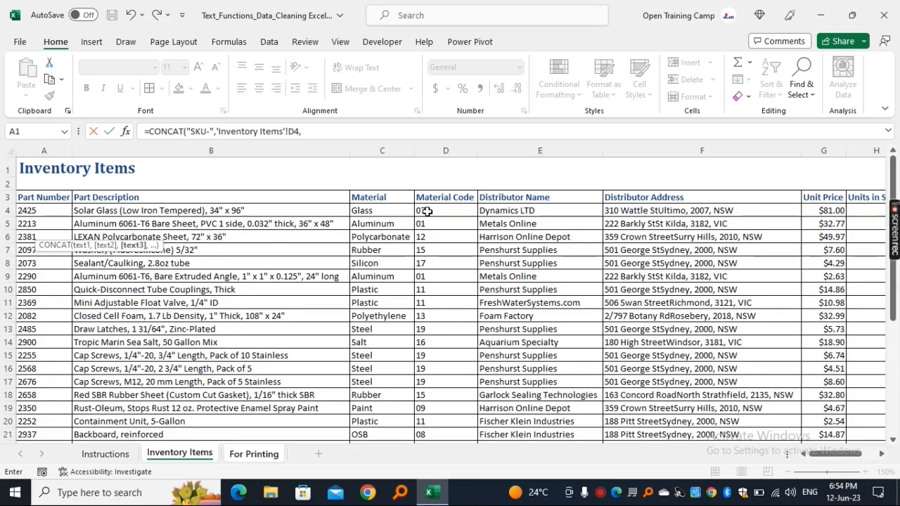
type("\"-\",")
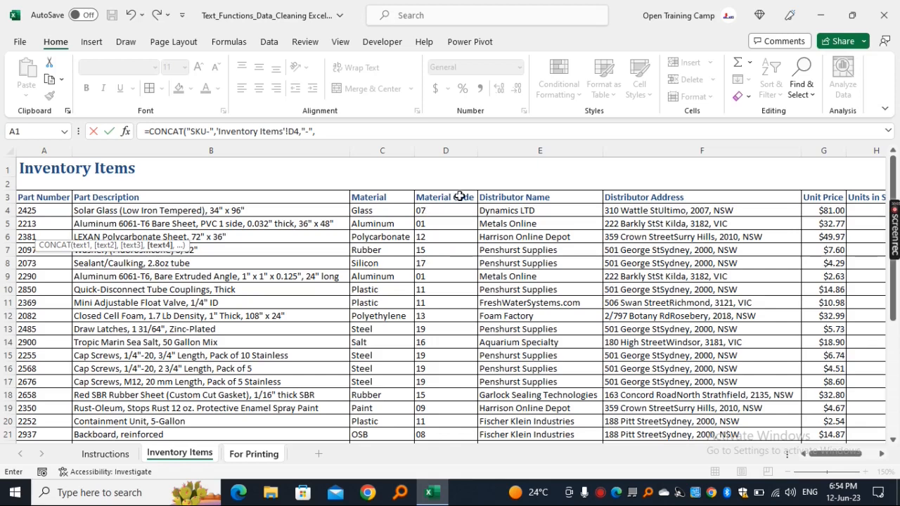
left_click(37, 209)
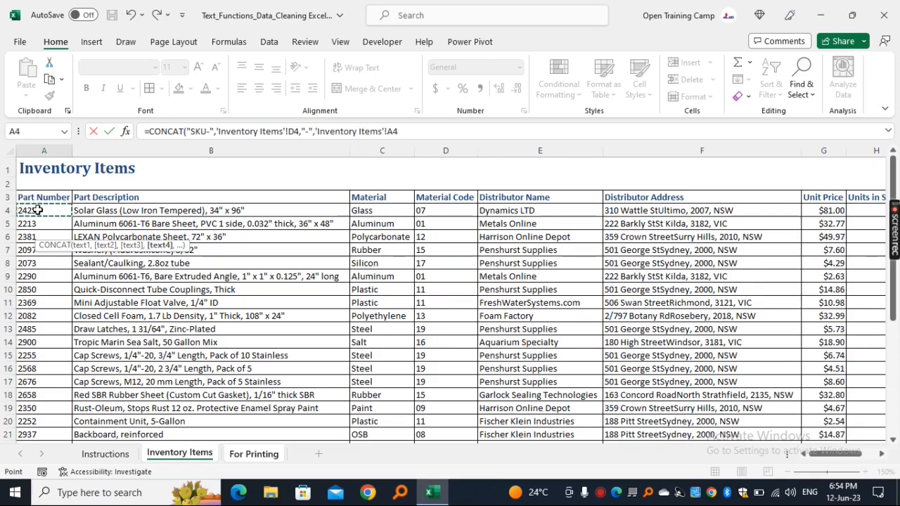
type(")")
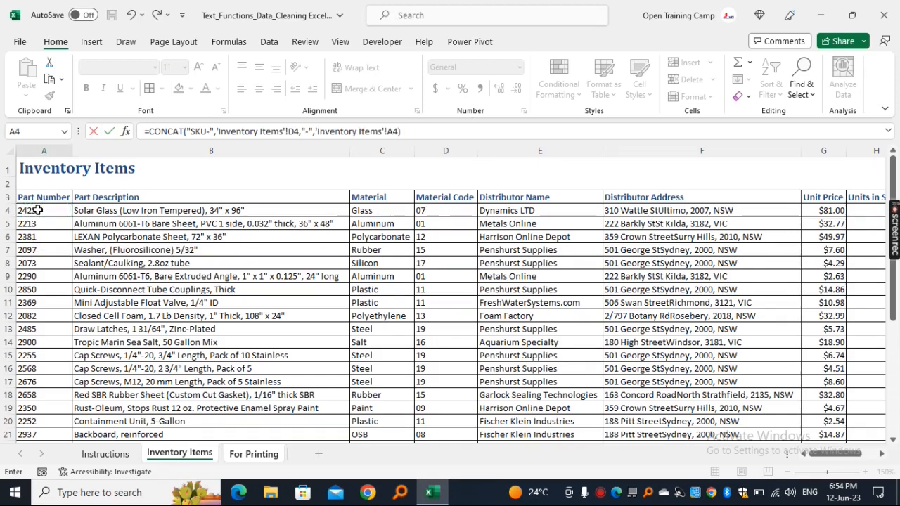
key("Return")
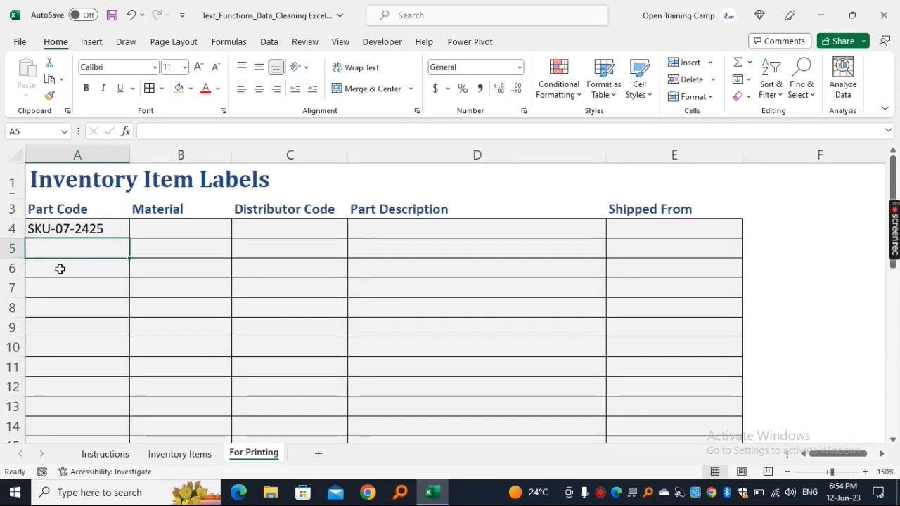
left_click(81, 232)
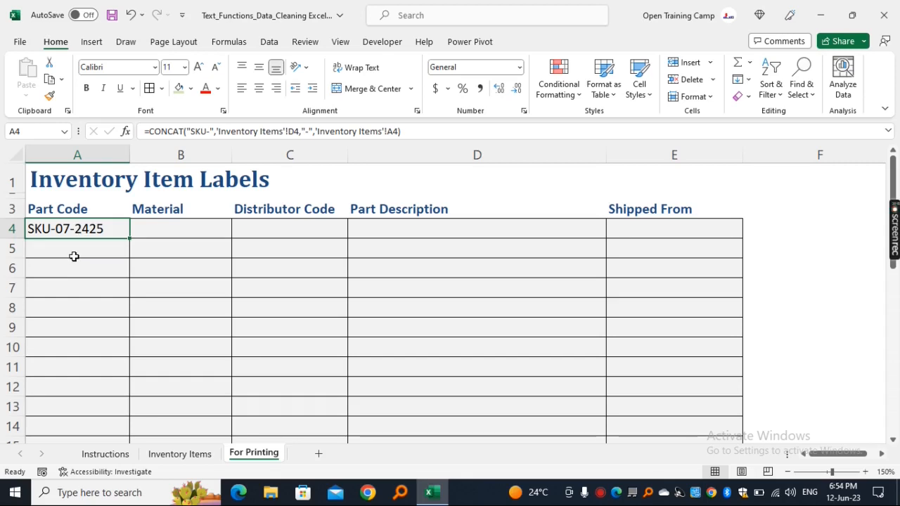
left_click_drag(129, 240, 115, 452)
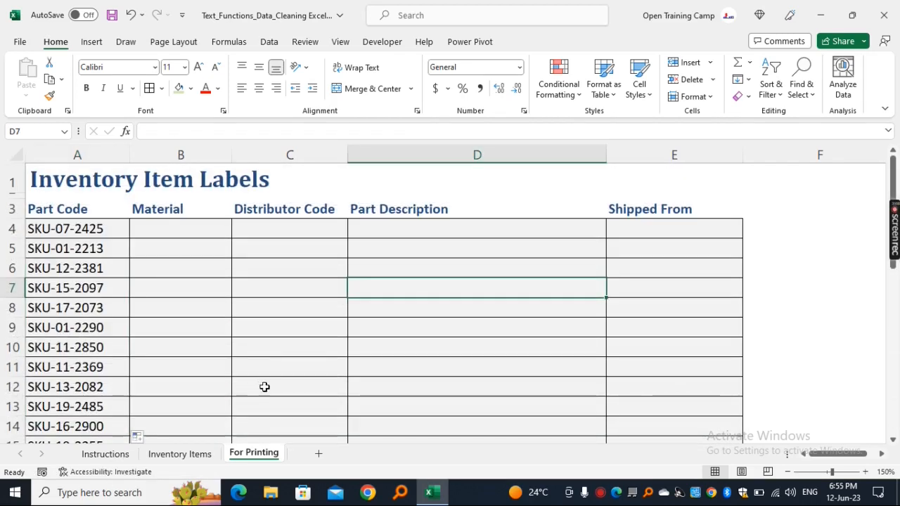
Review exercise 4 on the Instructions sheet and the source Material column on the Inventory Items sheet
left_click(106, 454)
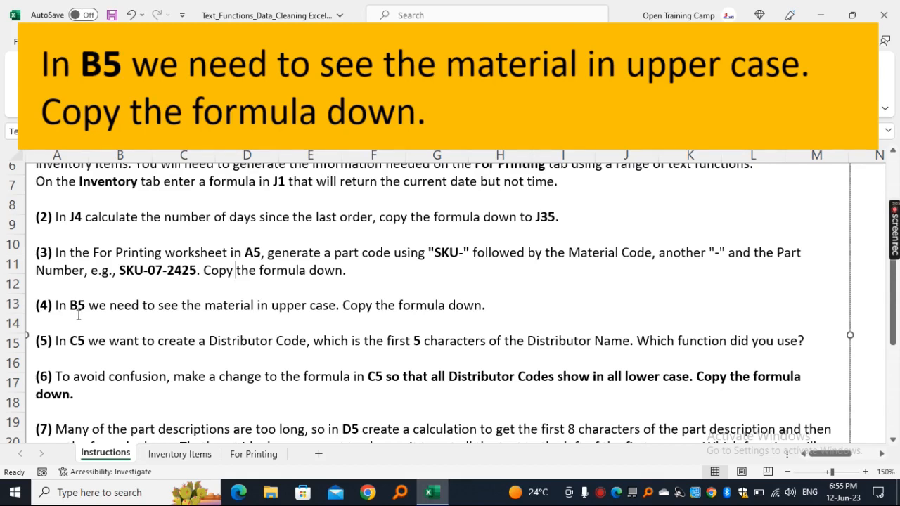
left_click(243, 455)
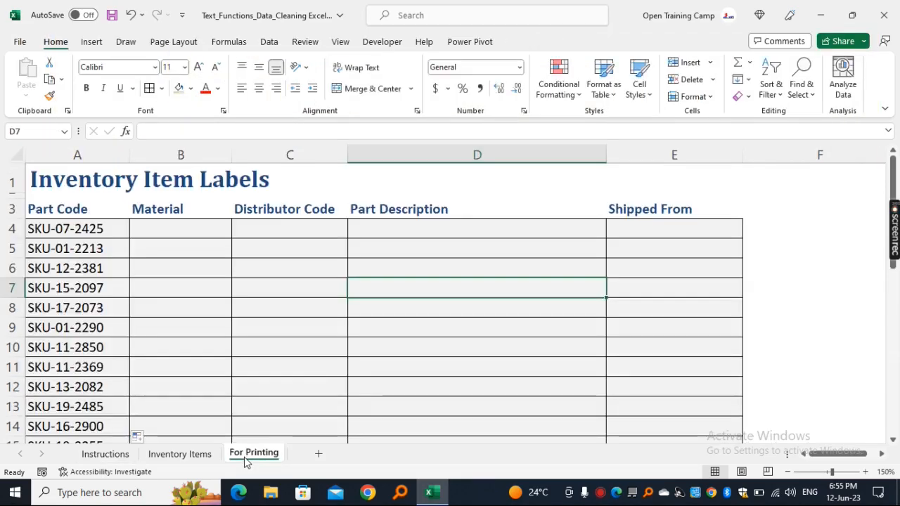
left_click(165, 229)
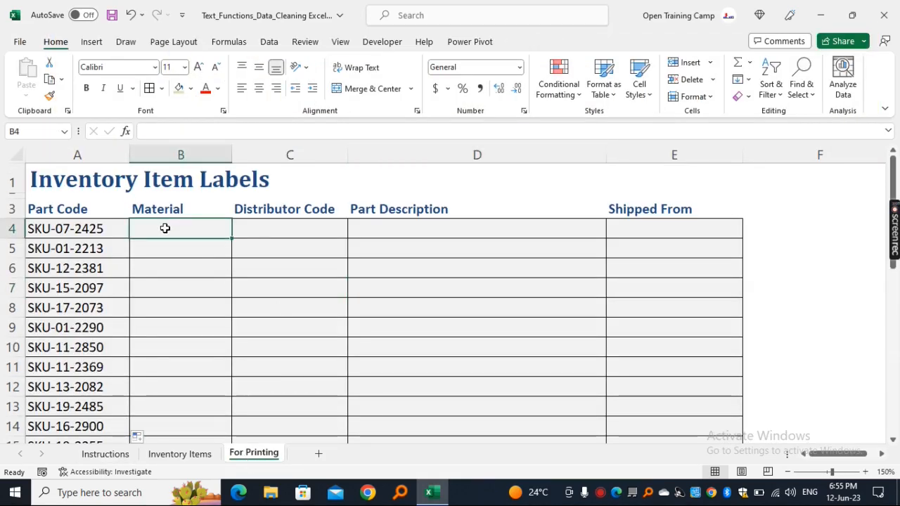
left_click(173, 455)
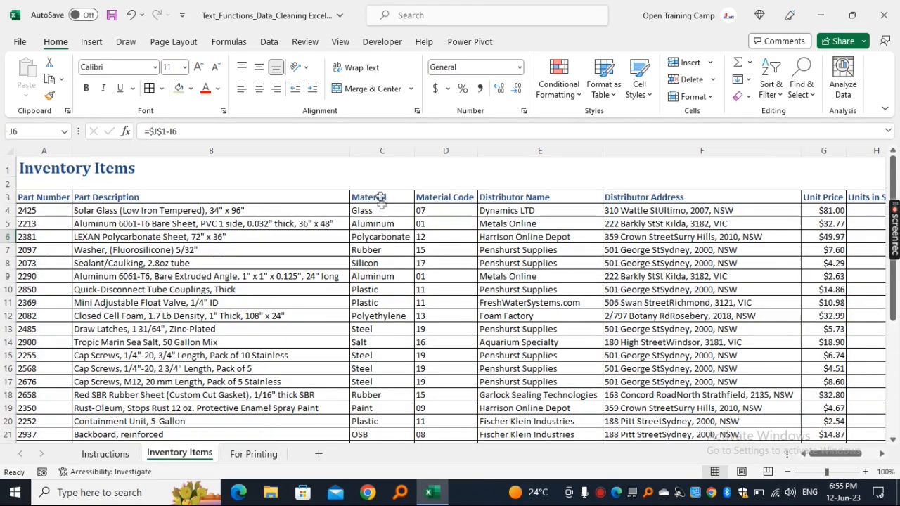
left_click_drag(380, 199, 357, 368)
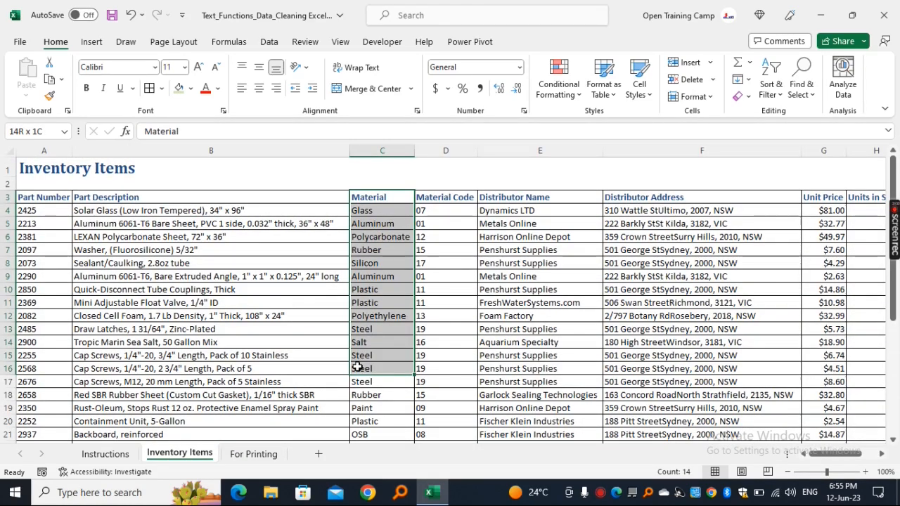
left_click(379, 266)
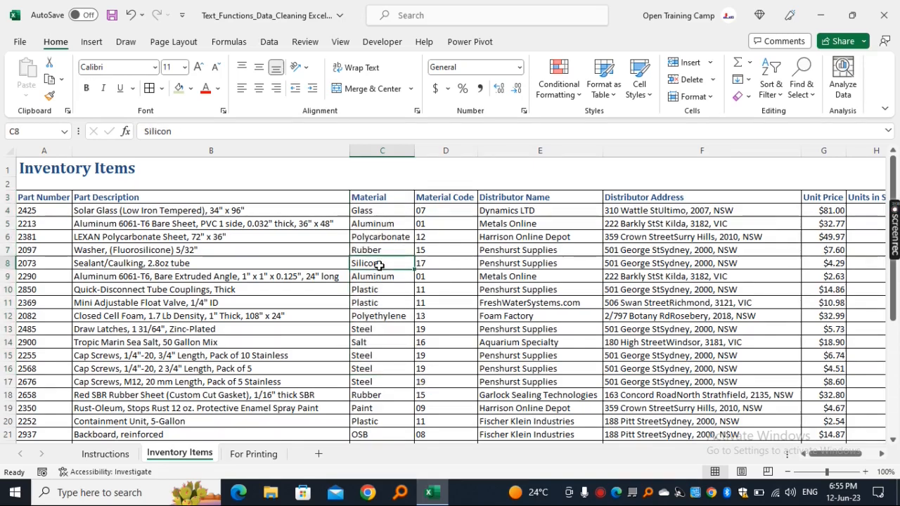
left_click(253, 454)
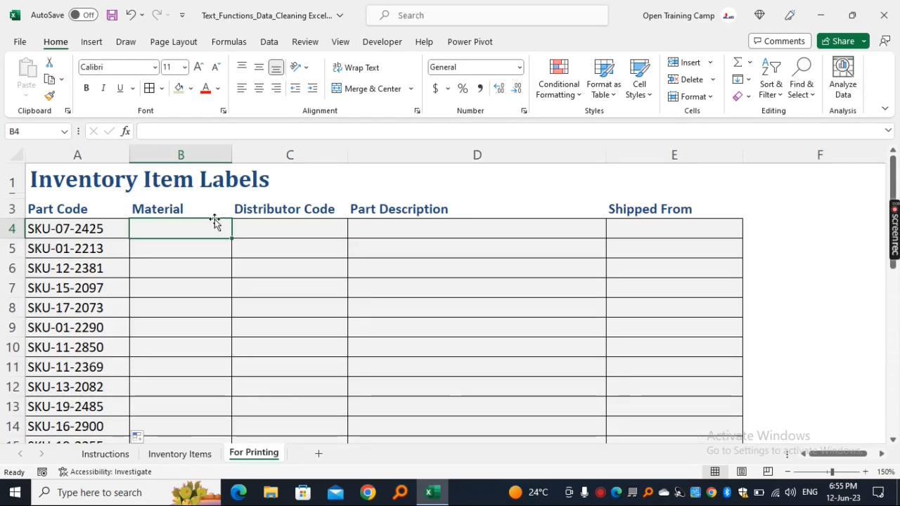
Enter =UPPER('Inventory Items'!C4) in cell B4 of the For Printing sheet and copy it down the Material column
type("=")
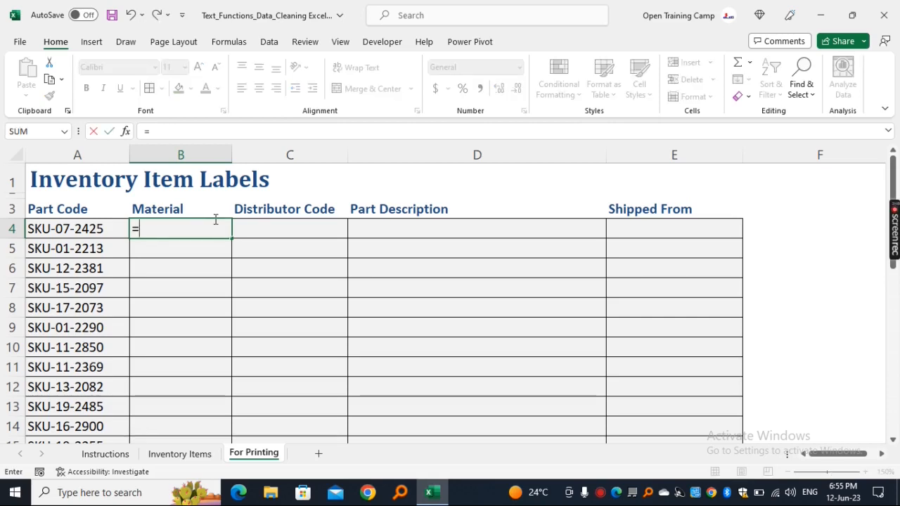
type("upp")
key("Tab")
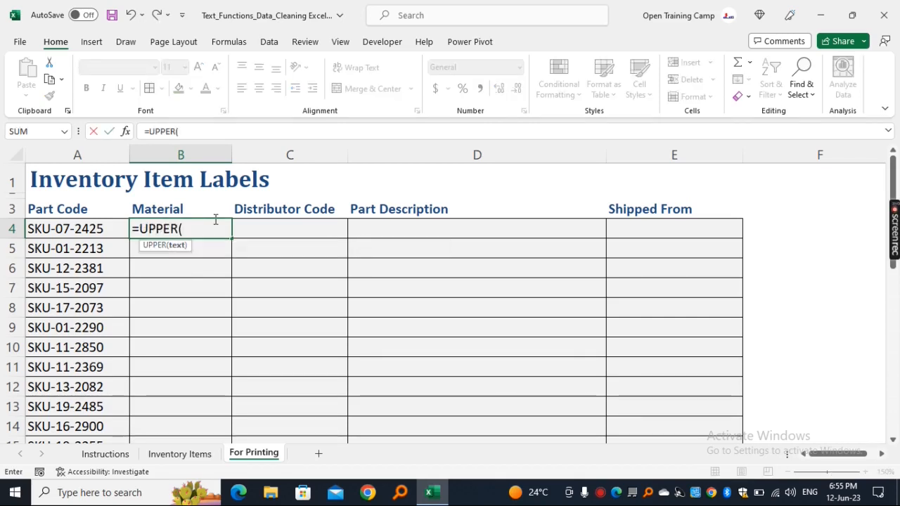
key("ctrl+Page_Up")
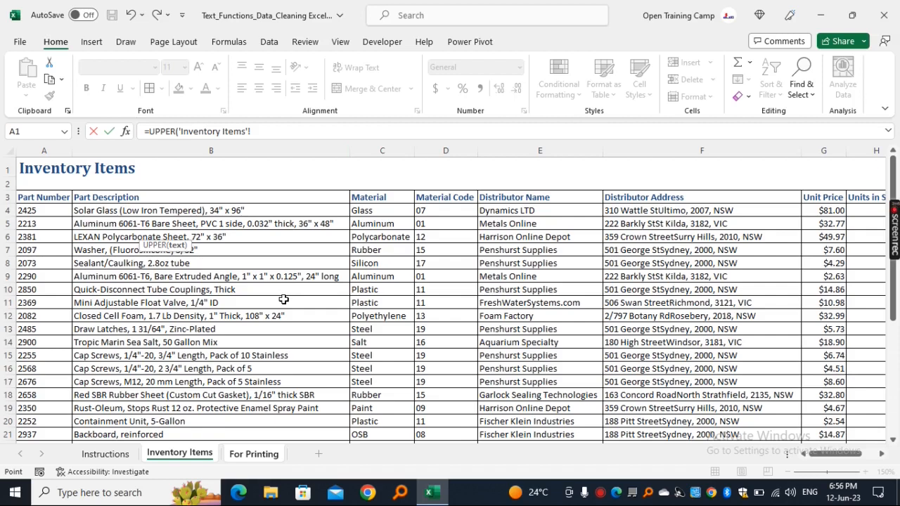
left_click(372, 212)
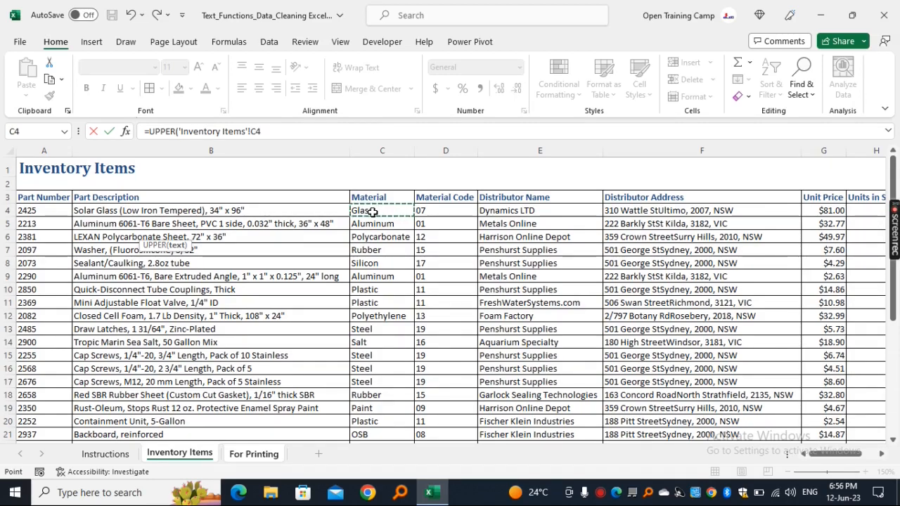
type(")")
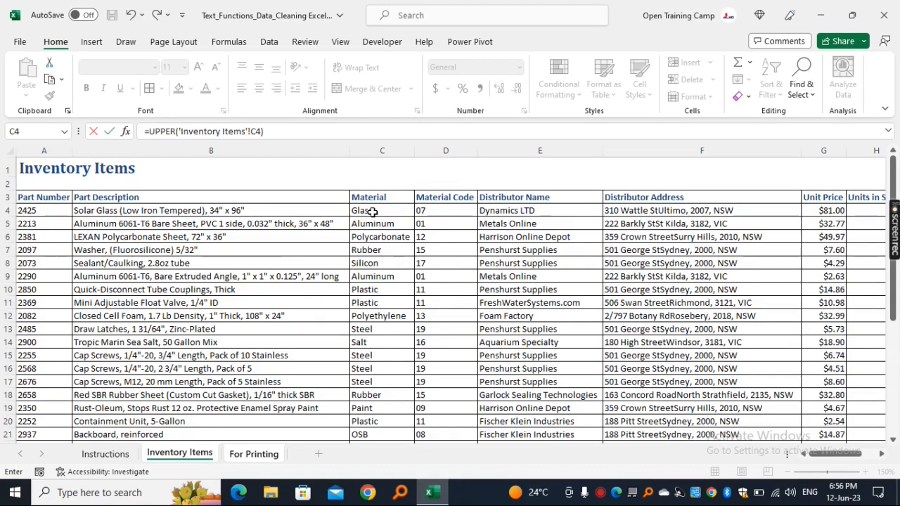
key("Return")
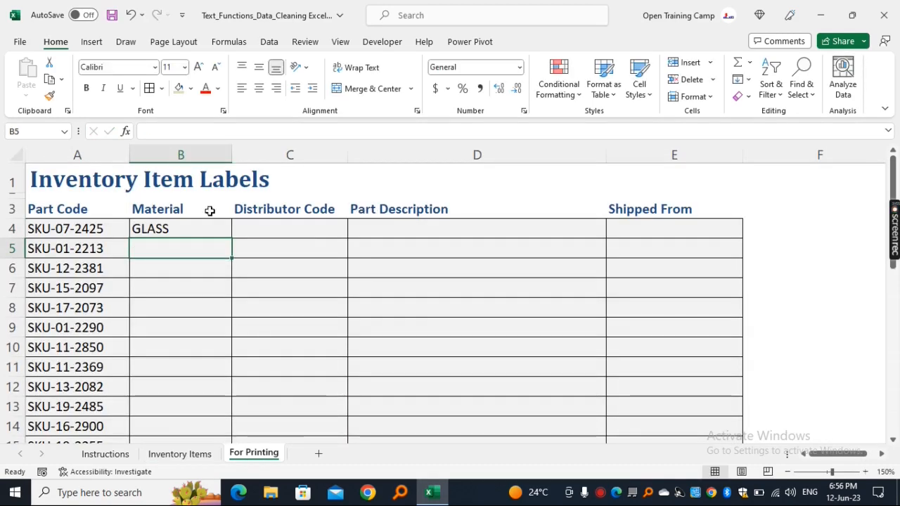
left_click(173, 228)
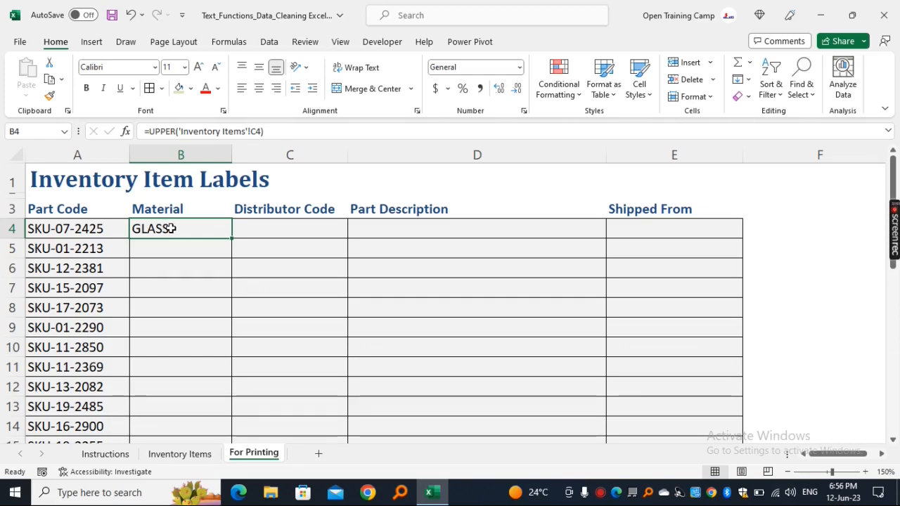
double_click(232, 239)
left_click(432, 281)
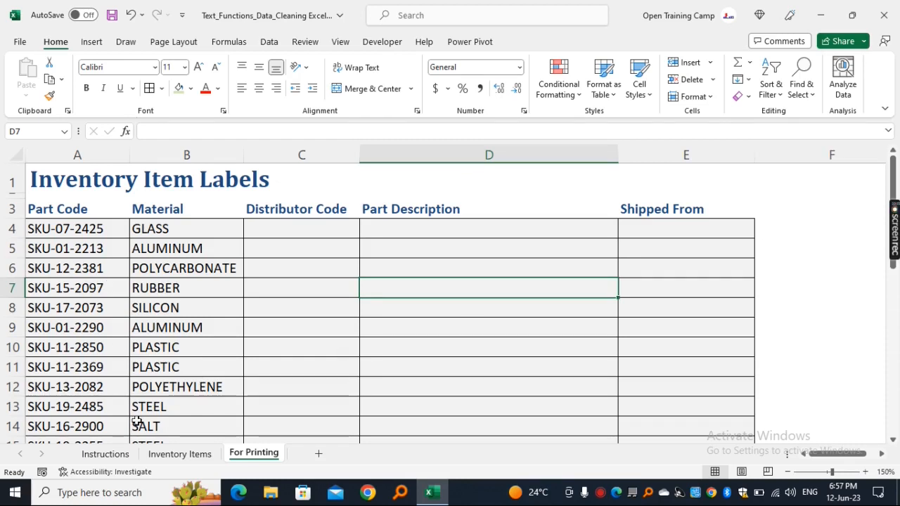
Following exercise 5, enter =LEFT('Inventory Items'!E4,5) in cell C4 of For Printing and copy it down the Distributor Code column
left_click(103, 454)
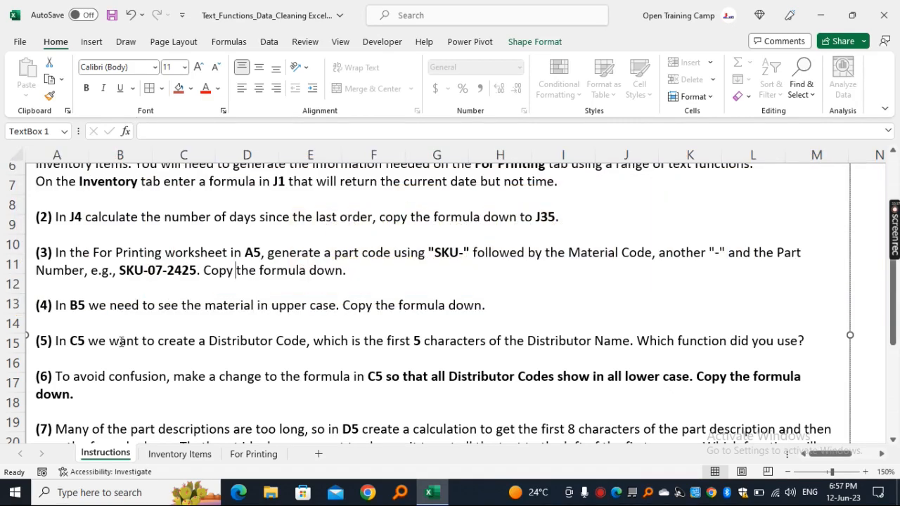
left_click(251, 455)
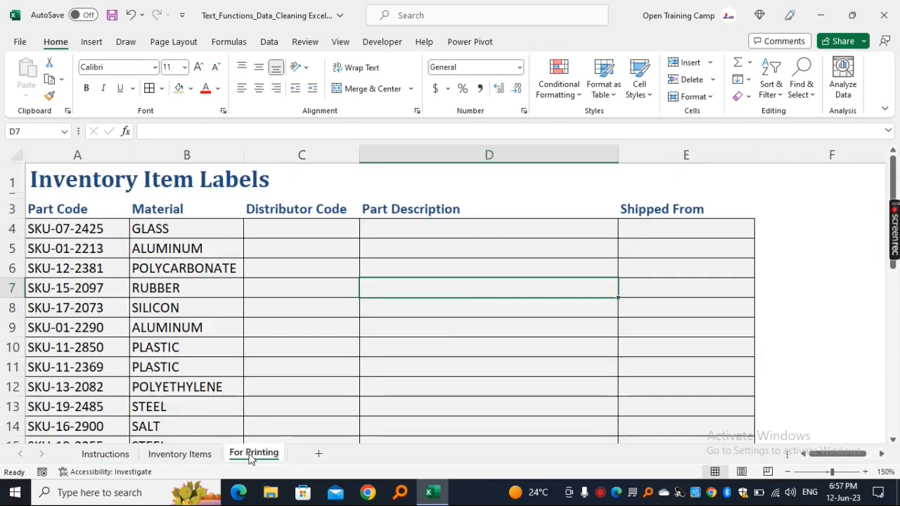
left_click(271, 230)
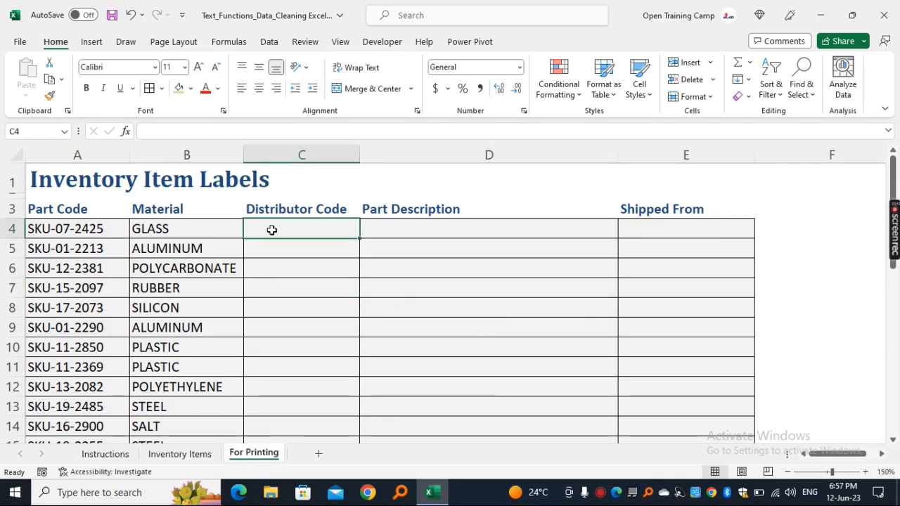
type("=left")
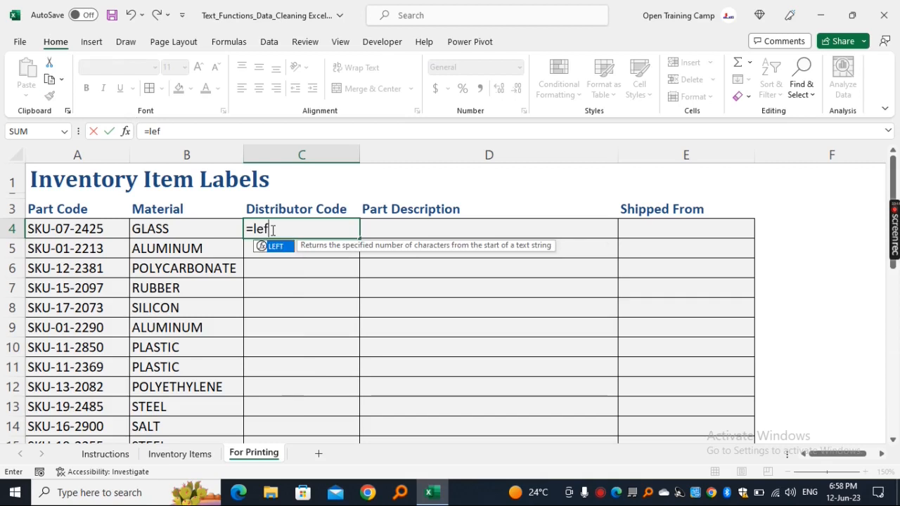
key("Tab")
left_click(161, 457)
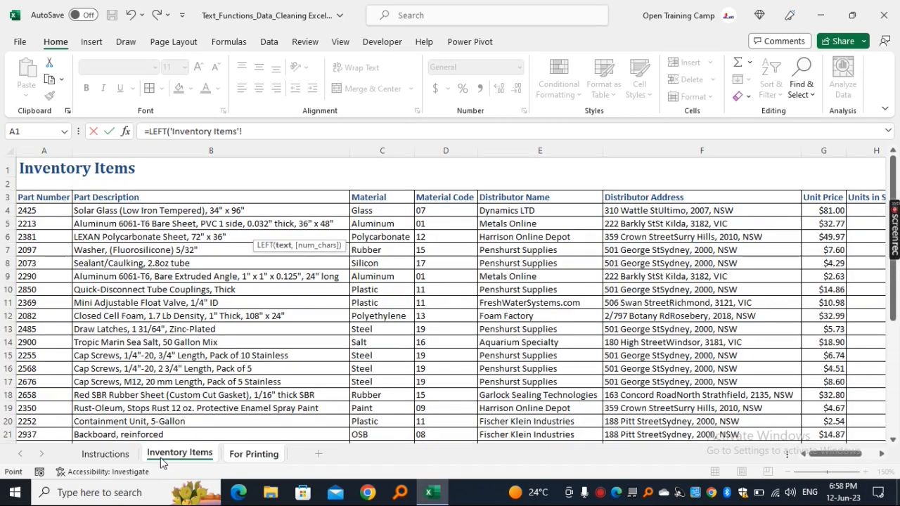
left_click(509, 211)
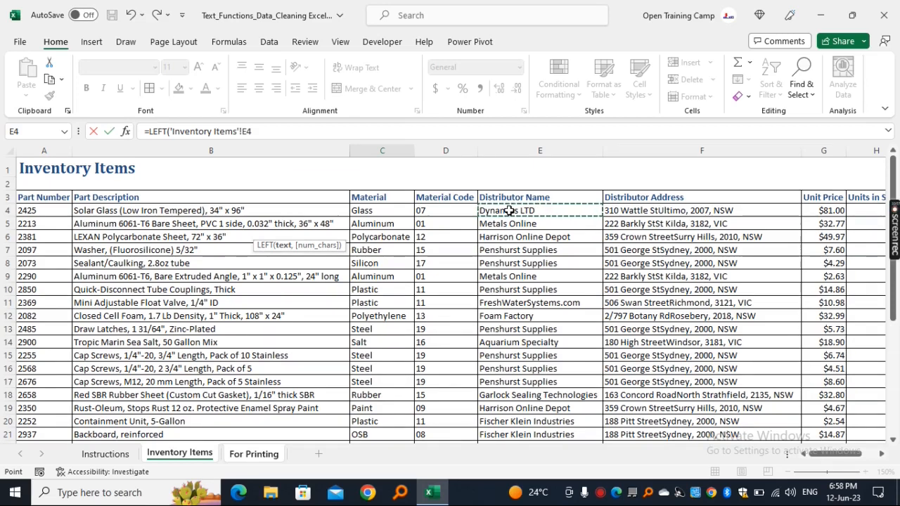
type(",")
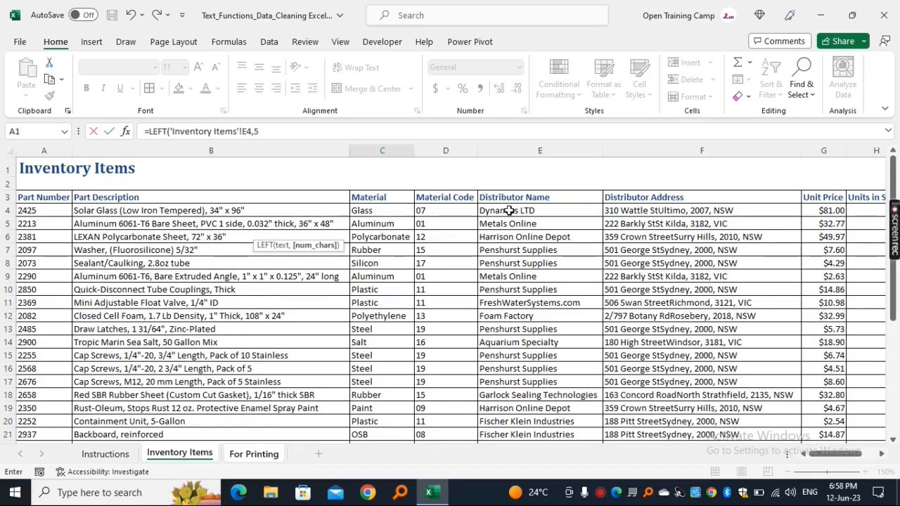
type("5)")
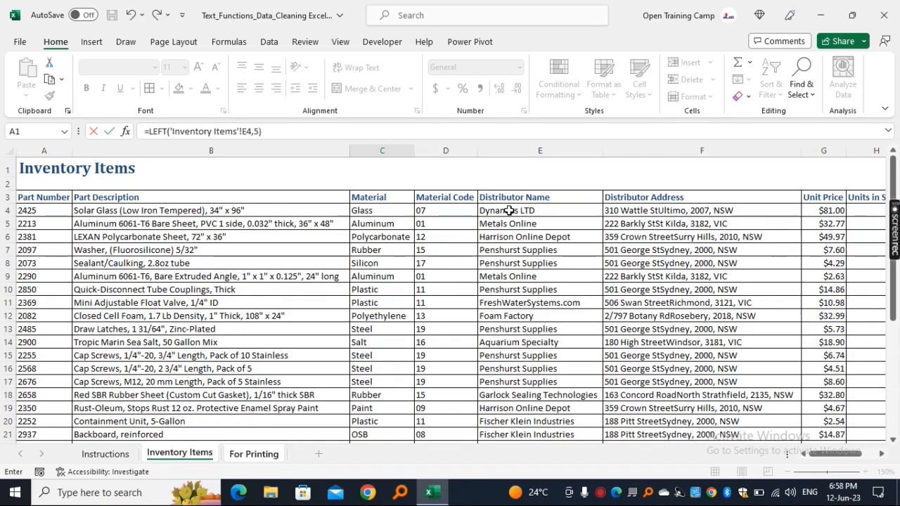
key("Return")
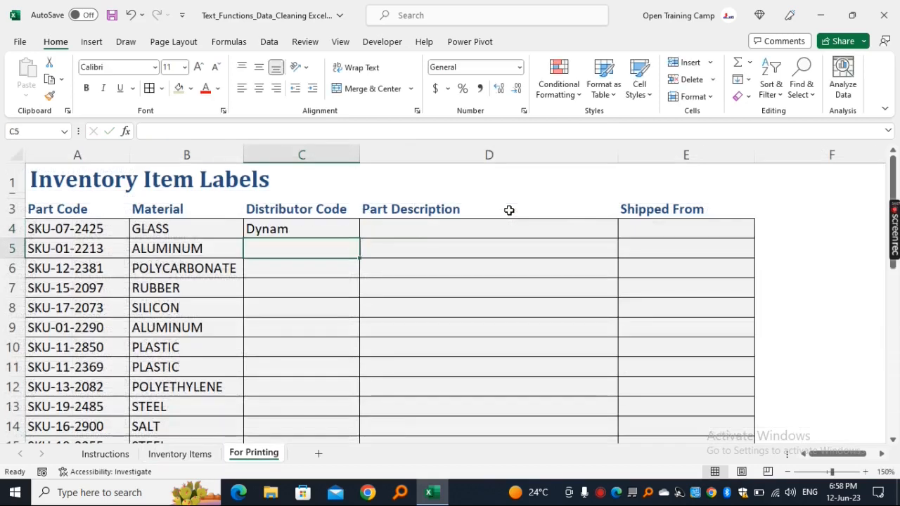
left_click(292, 228)
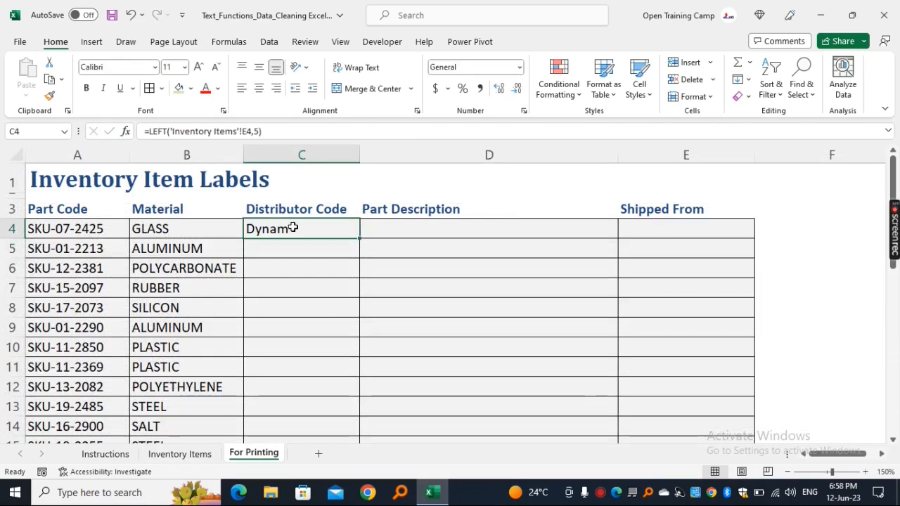
double_click(360, 239)
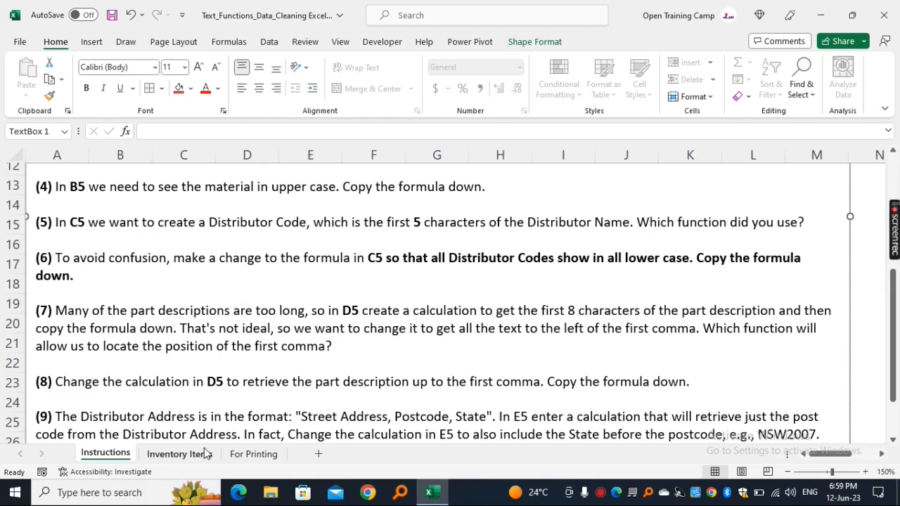
Change the C4 formula on For Printing to =LOWER(LEFT('Inventory Items'!E4,5)) and copy it down the Distributor Code column
left_click(251, 454)
left_click(283, 230)
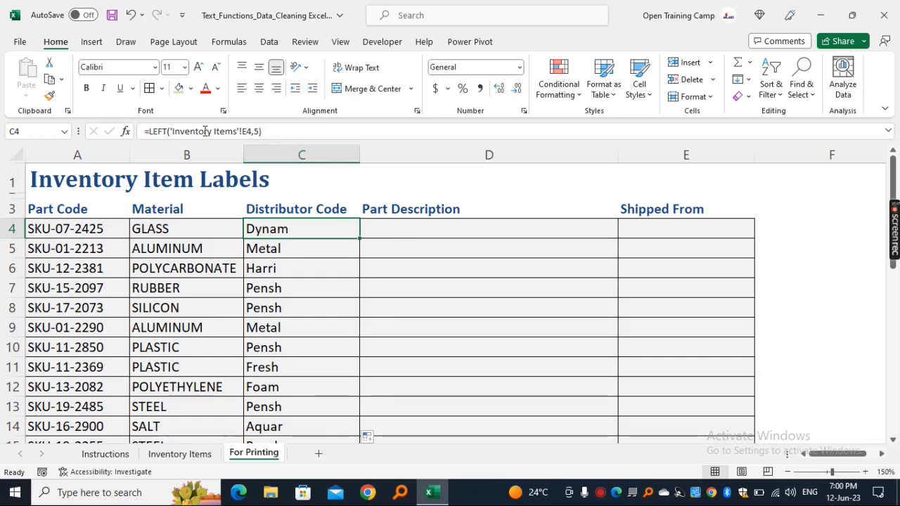
left_click(149, 131)
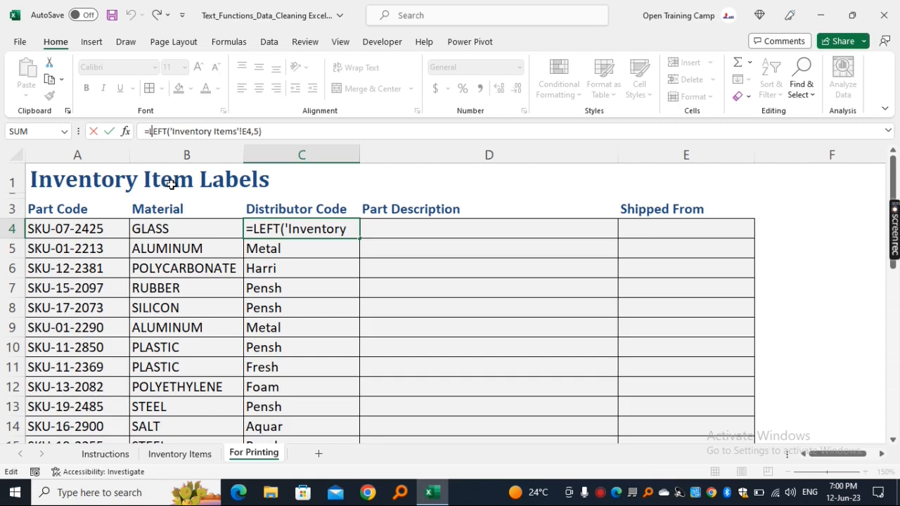
type("lower")
key("Tab")
left_click(311, 131)
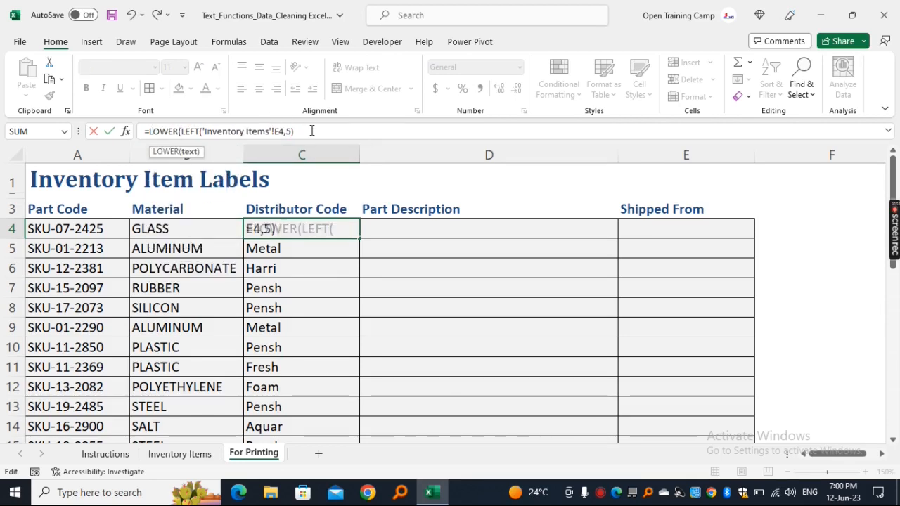
type(")")
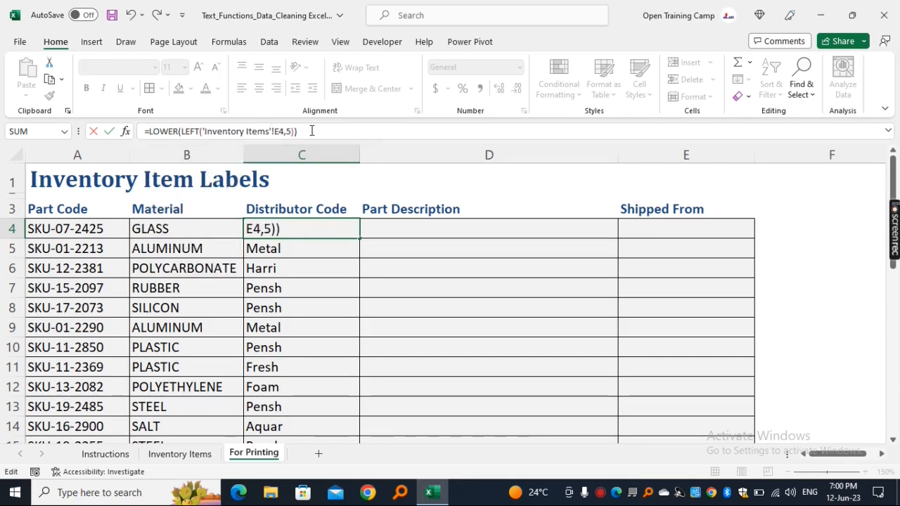
left_click_drag(310, 131, 127, 133)
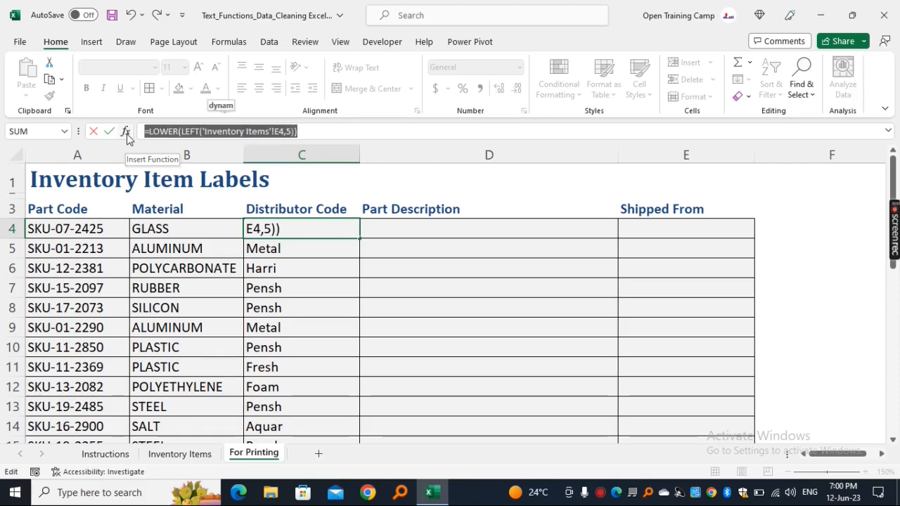
key("ctrl+Return")
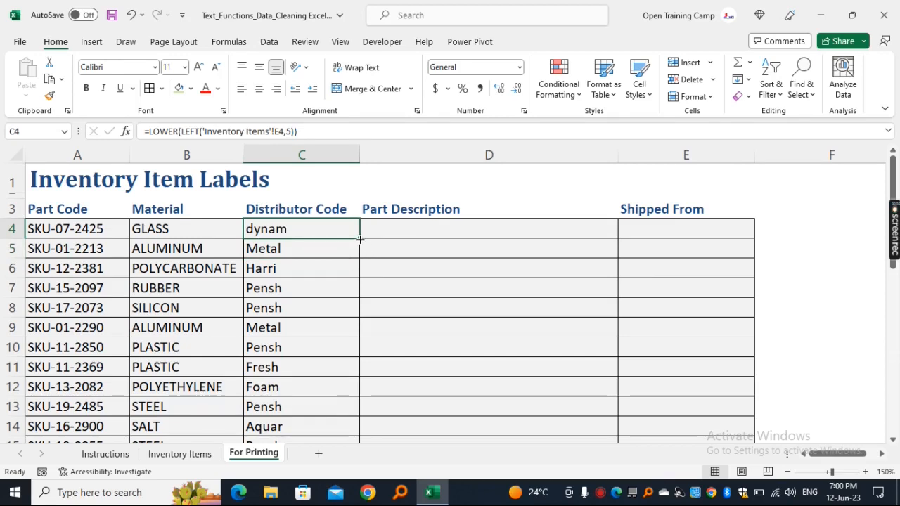
double_click(360, 239)
left_click_drag(287, 227, 282, 378)
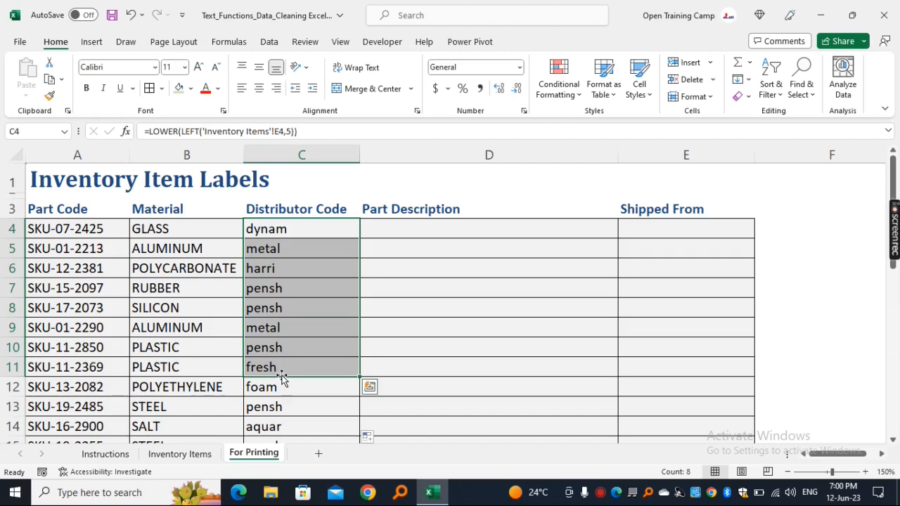
left_click(295, 327)
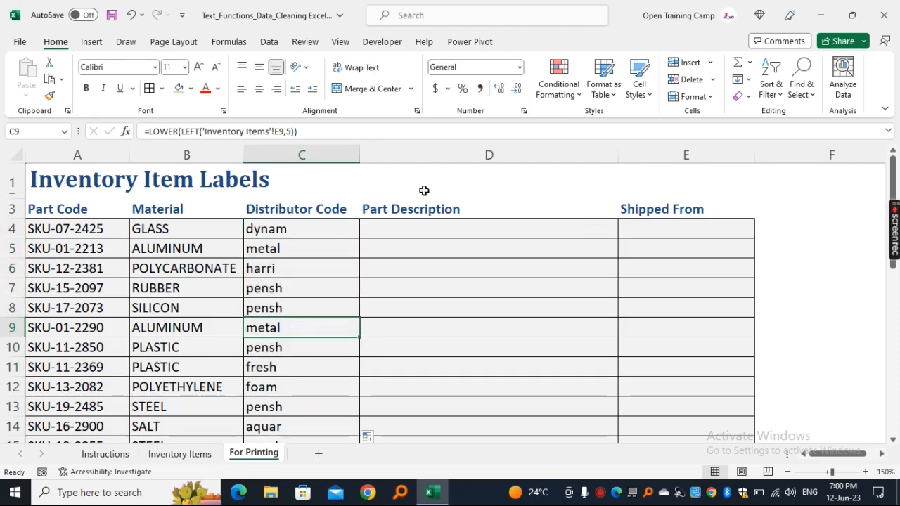
Review exercises 7 and 8 on the Instructions sheet and the source Part Description column on the Inventory Items sheet
left_click(104, 453)
scroll(273, 337, "down", 2)
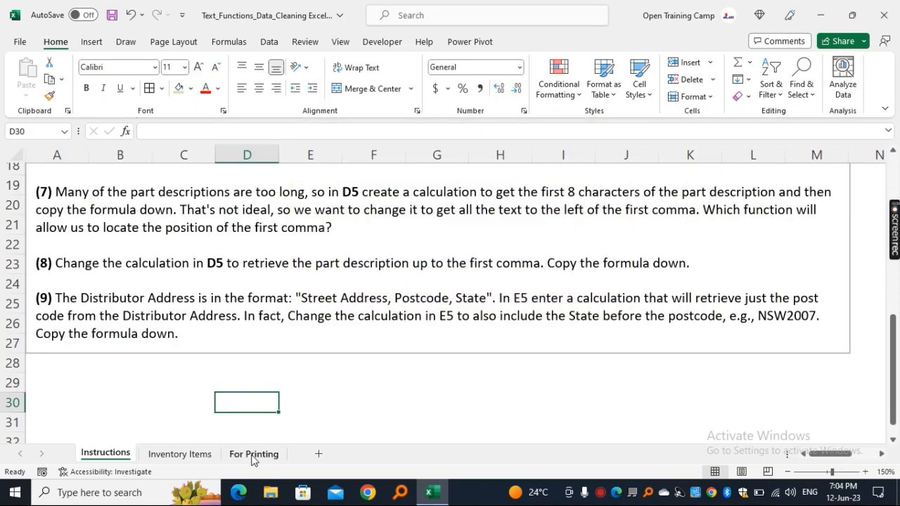
left_click(253, 454)
left_click(407, 228)
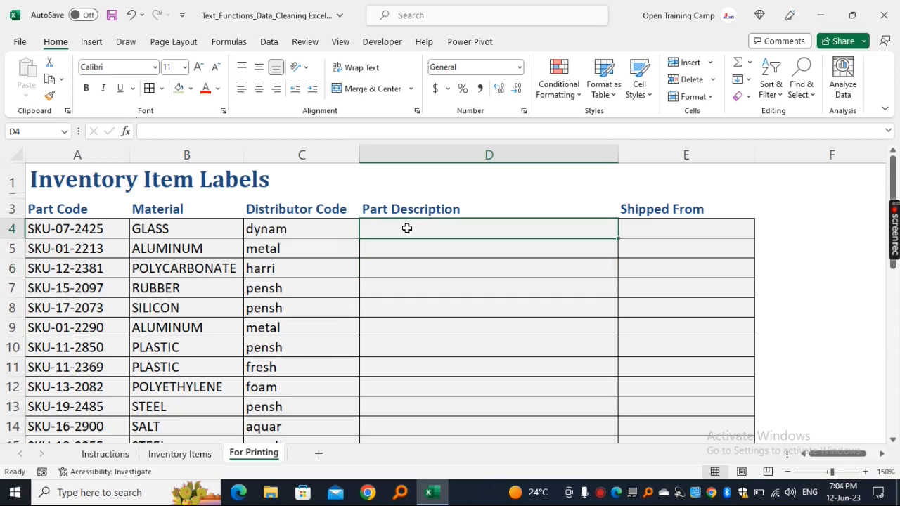
left_click(180, 454)
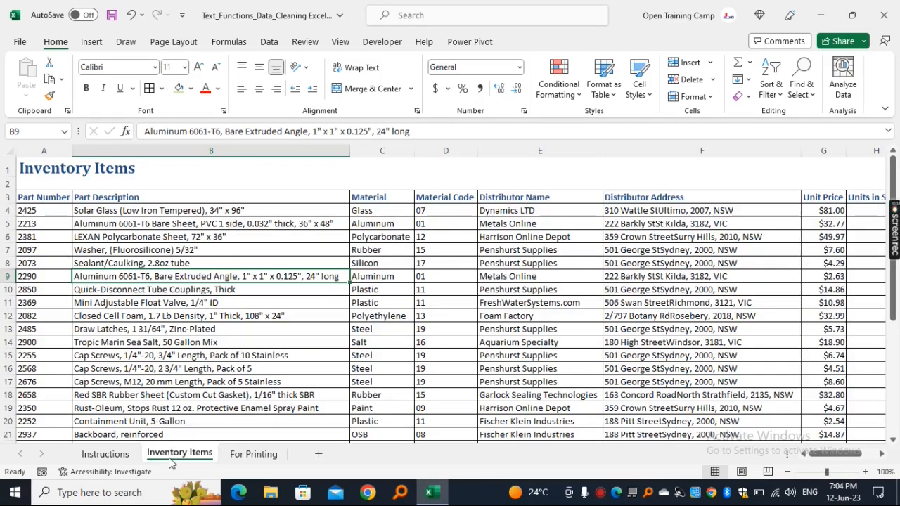
left_click(188, 199)
left_click_drag(188, 199, 181, 342)
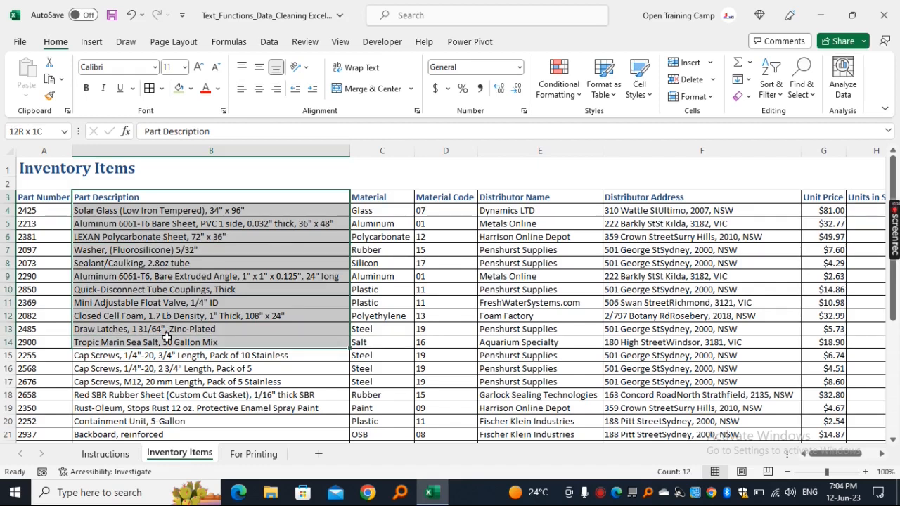
left_click(119, 211)
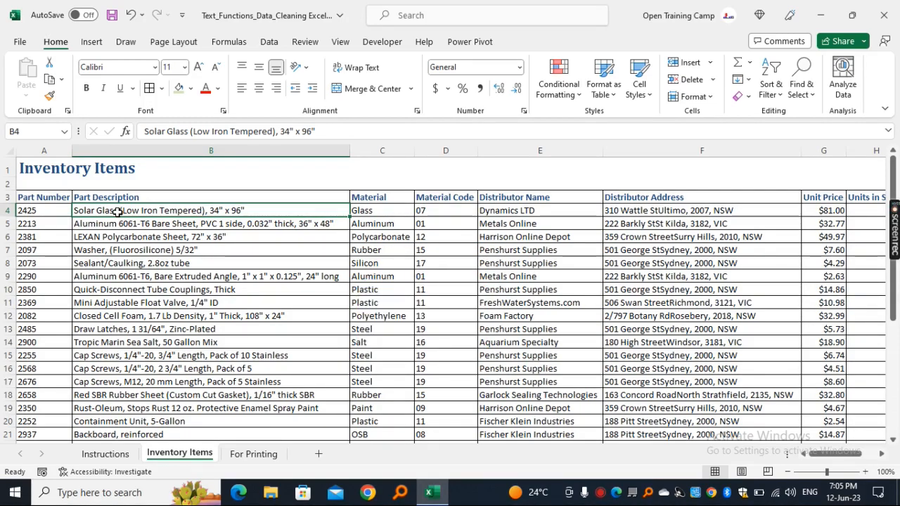
Enter =SEARCH(",",'Inventory Items'!B4) in cell D4 of For Printing and check it against the source part description
left_click(252, 454)
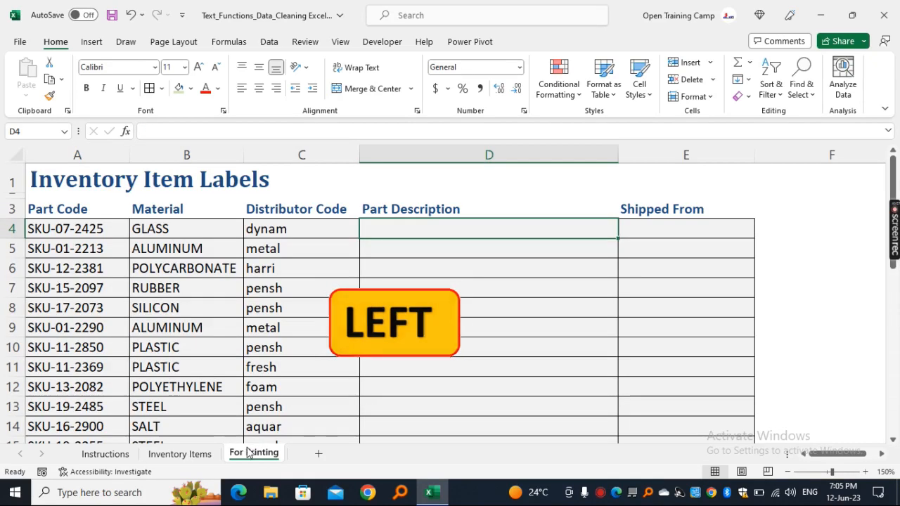
type("=")
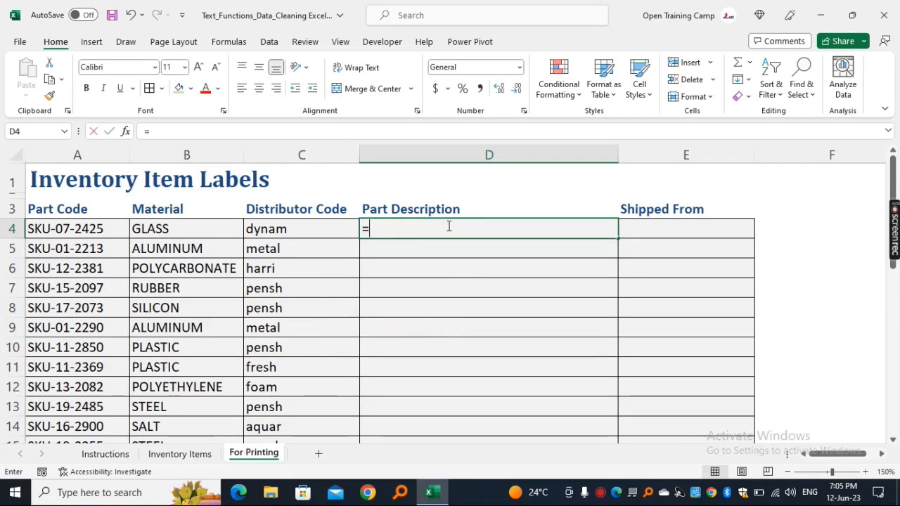
type("search")
key("Tab")
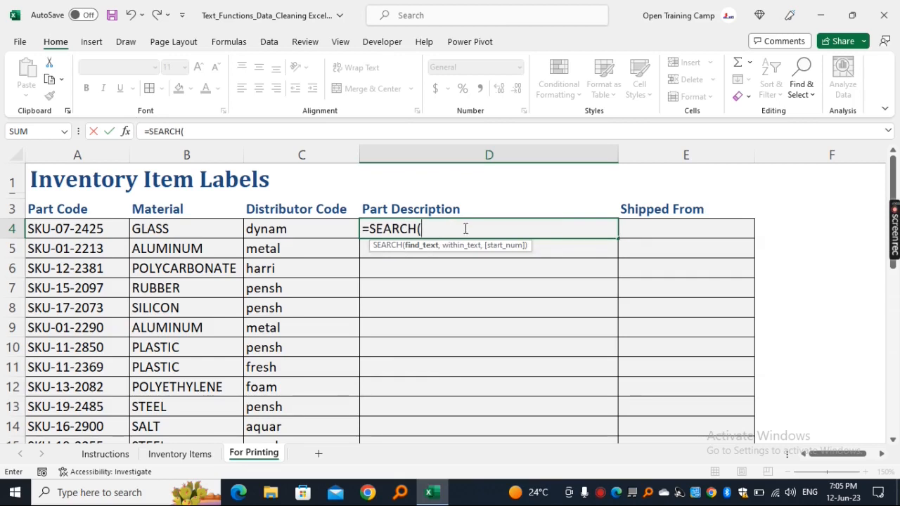
type("\"")
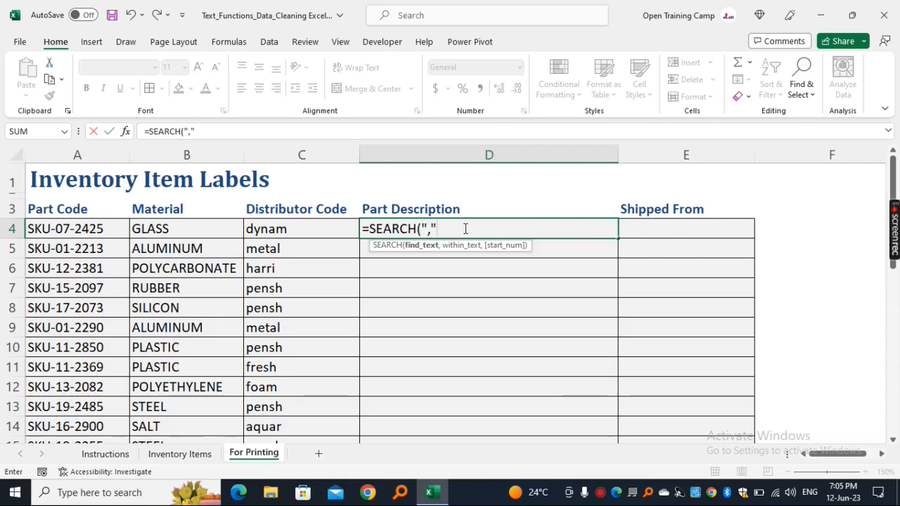
type(",\",")
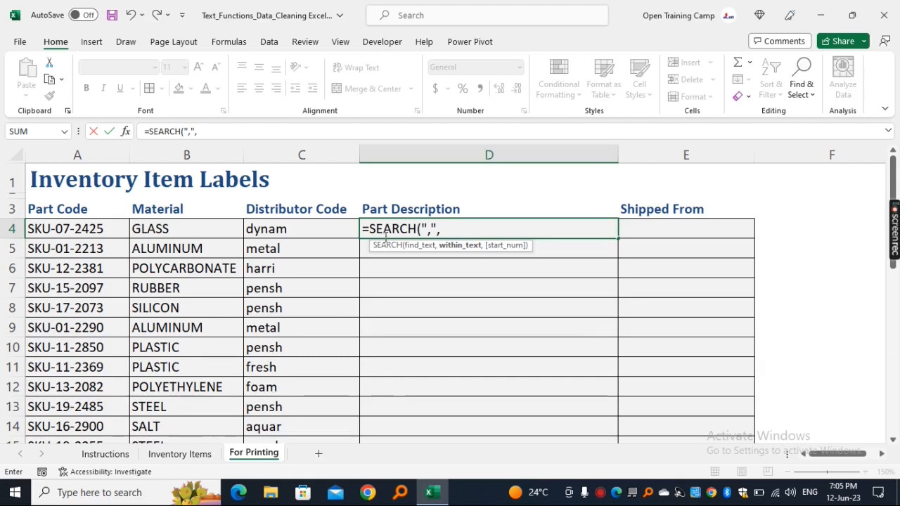
left_click(179, 453)
left_click(160, 212)
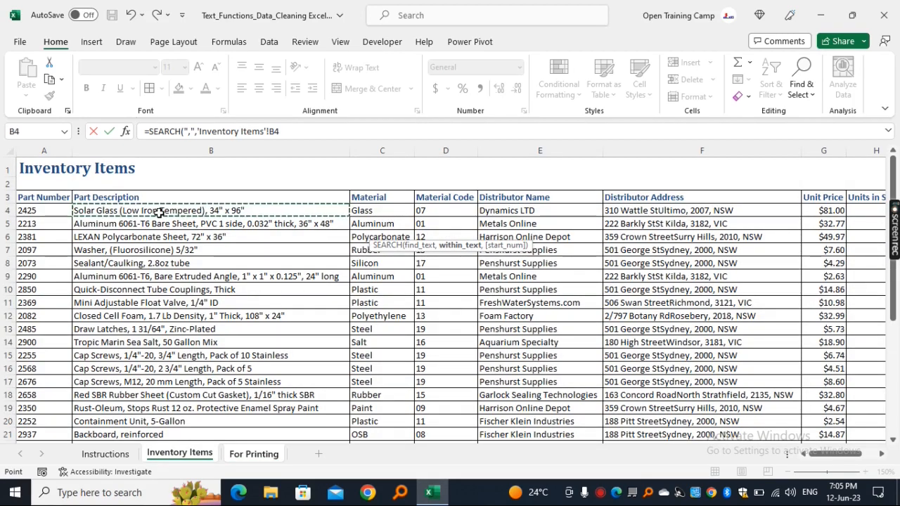
type(")")
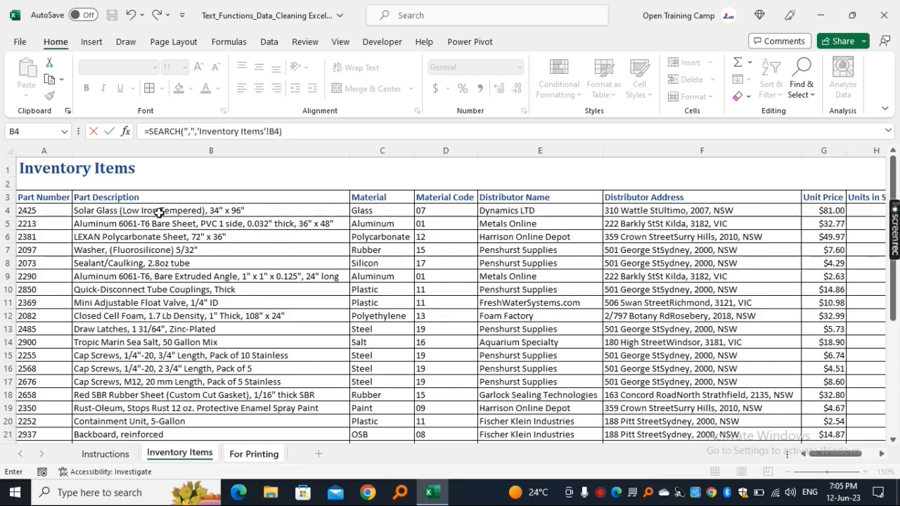
key("Return")
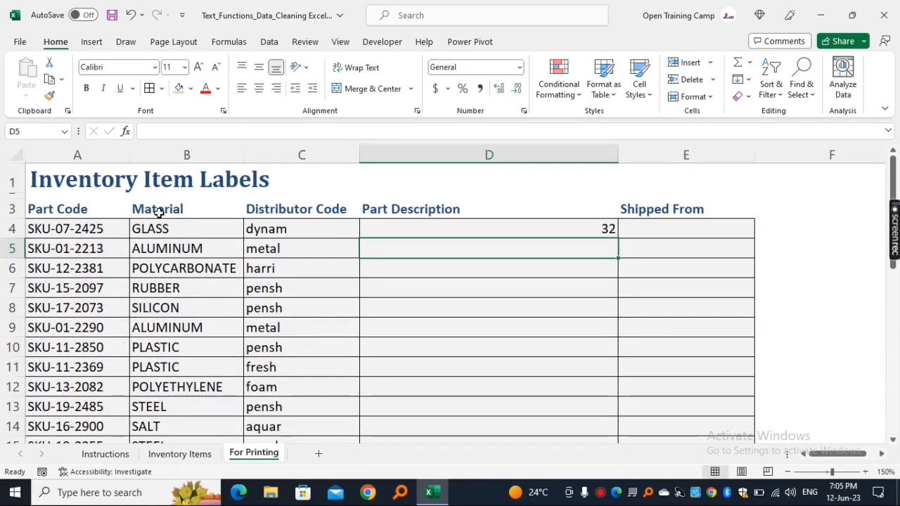
left_click(468, 233)
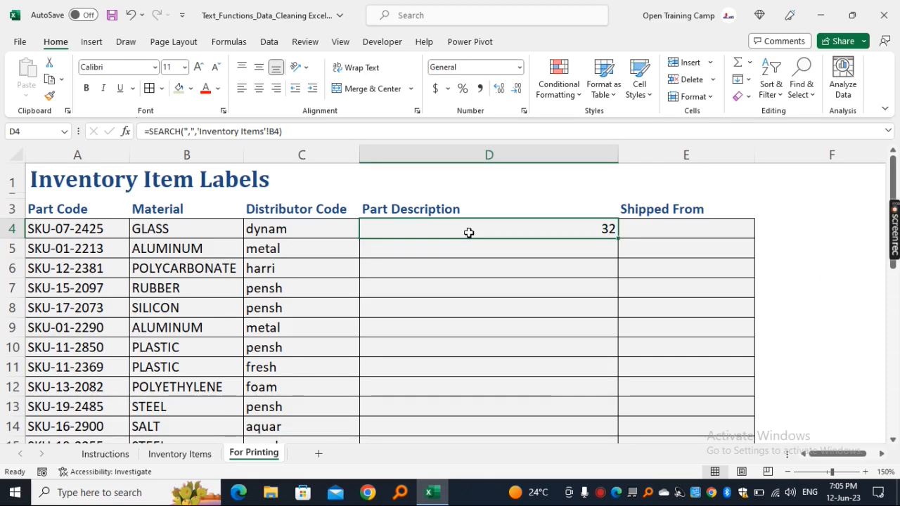
left_click(181, 454)
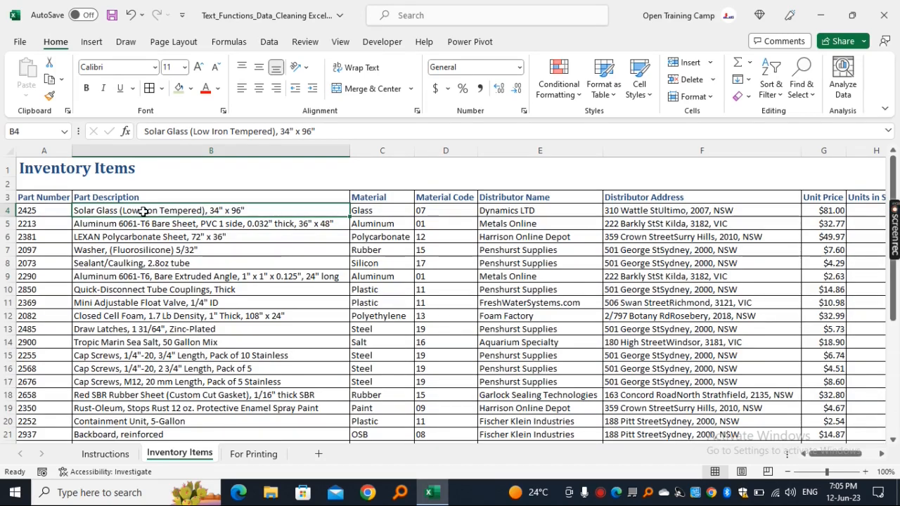
left_click(259, 454)
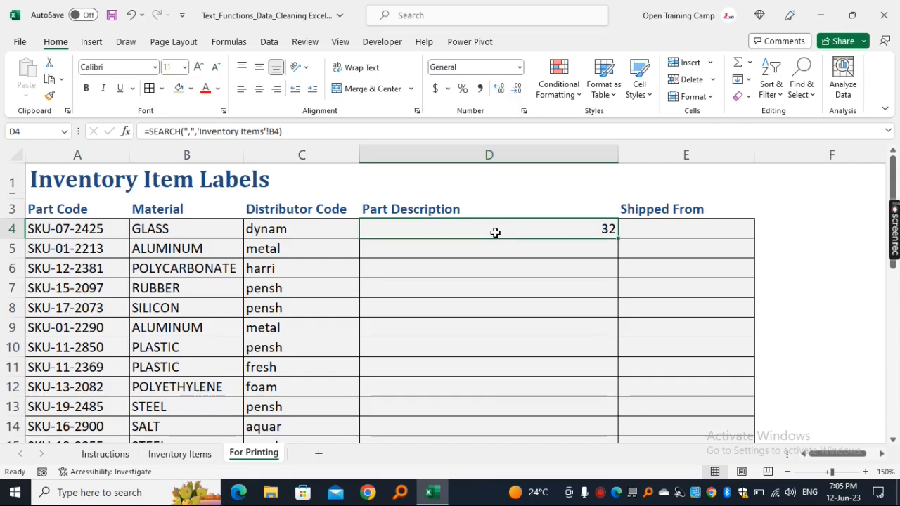
Wrap the D4 formula on For Printing in LEFT, making it =LEFT('Inventory Items'!B4,SEARCH(",",'Inventory Items'!B4))
left_click(489, 305)
left_click(470, 229)
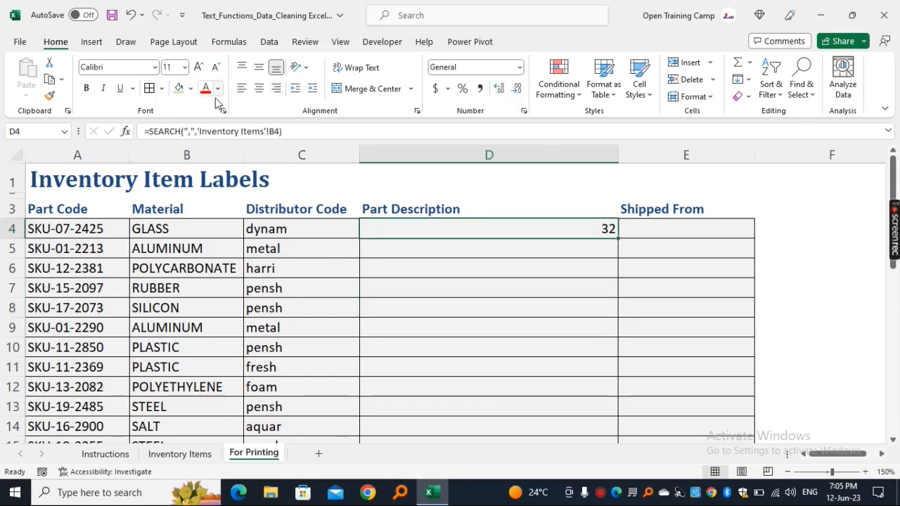
left_click(153, 131)
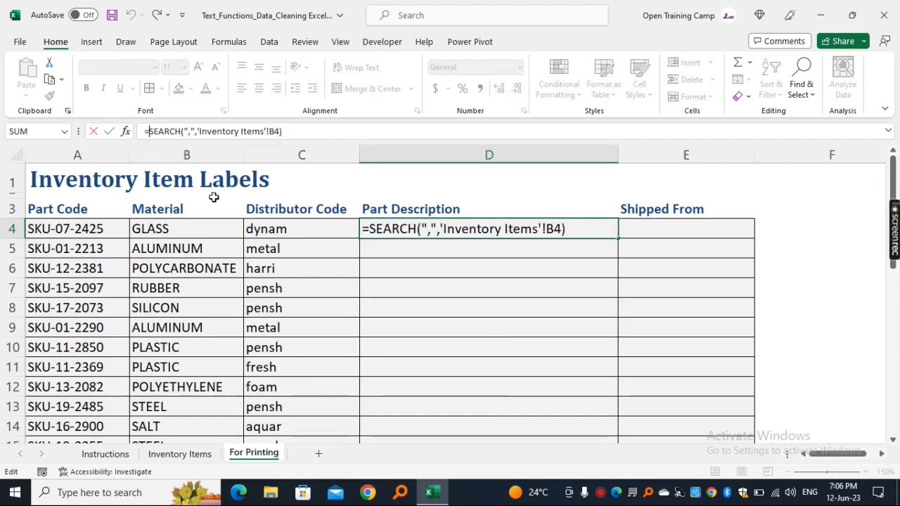
type("left(")
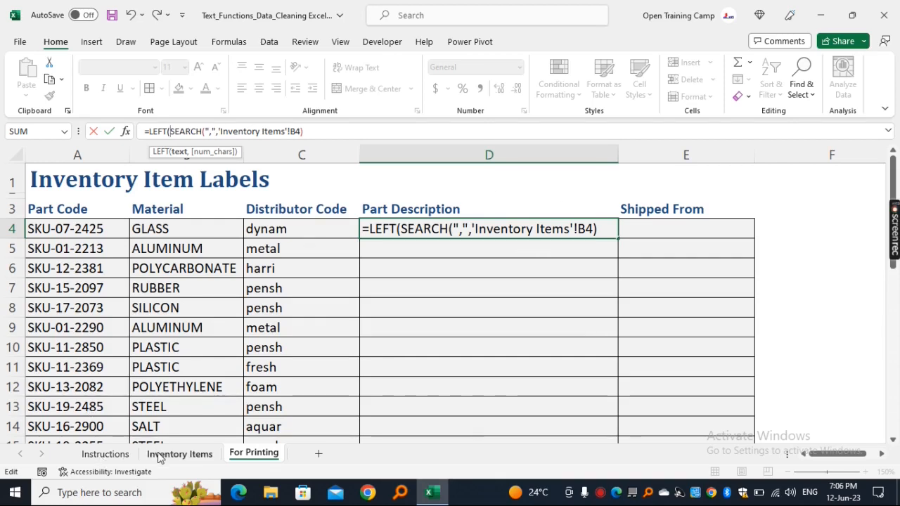
left_click(176, 454)
left_click(158, 213)
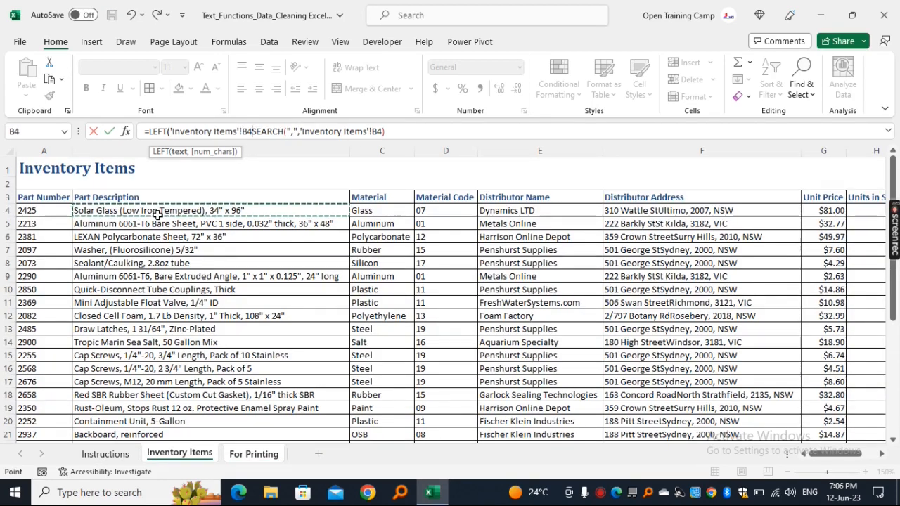
type(",")
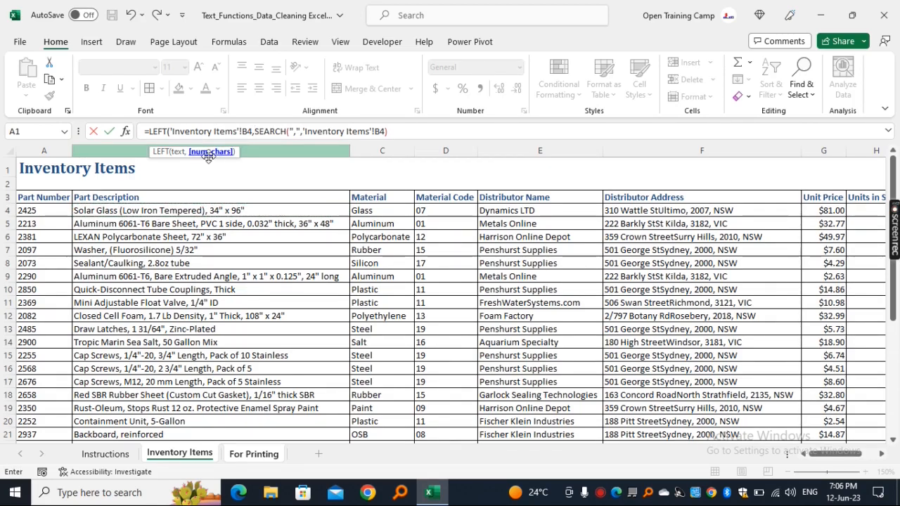
left_click_drag(394, 131, 259, 131)
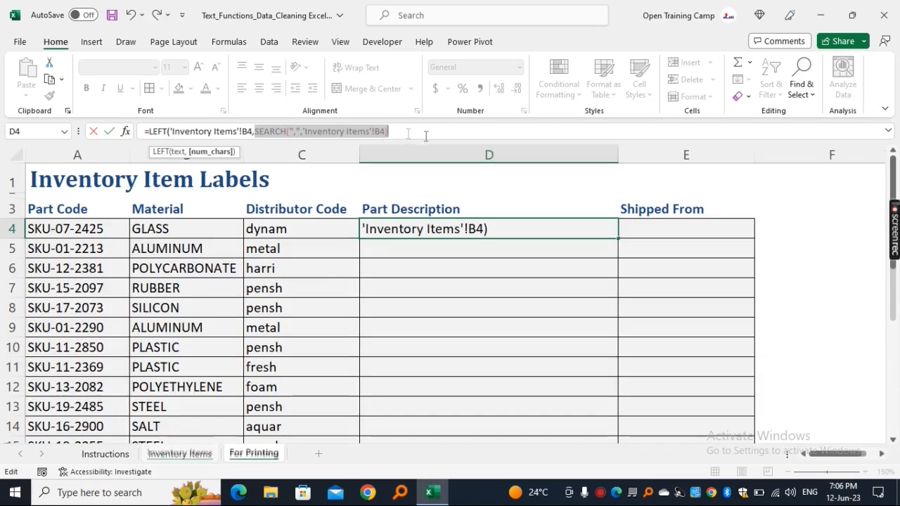
left_click(406, 131)
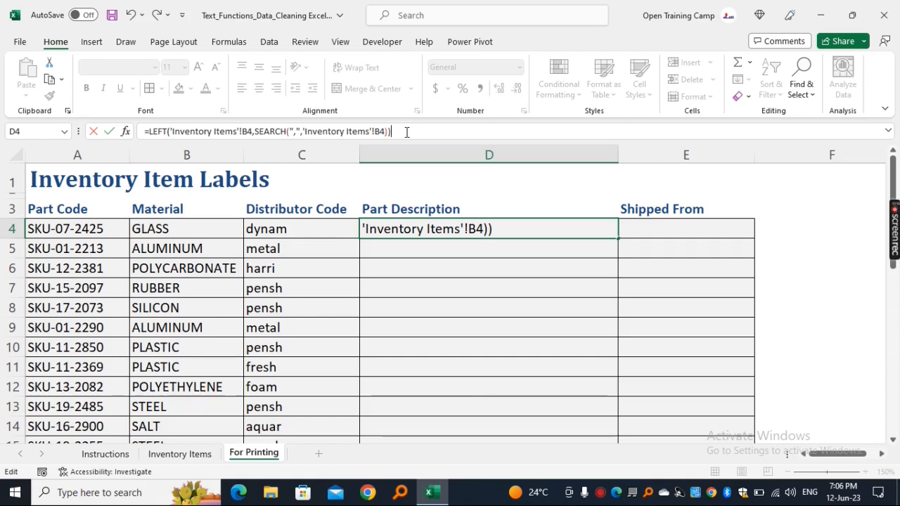
key("Return")
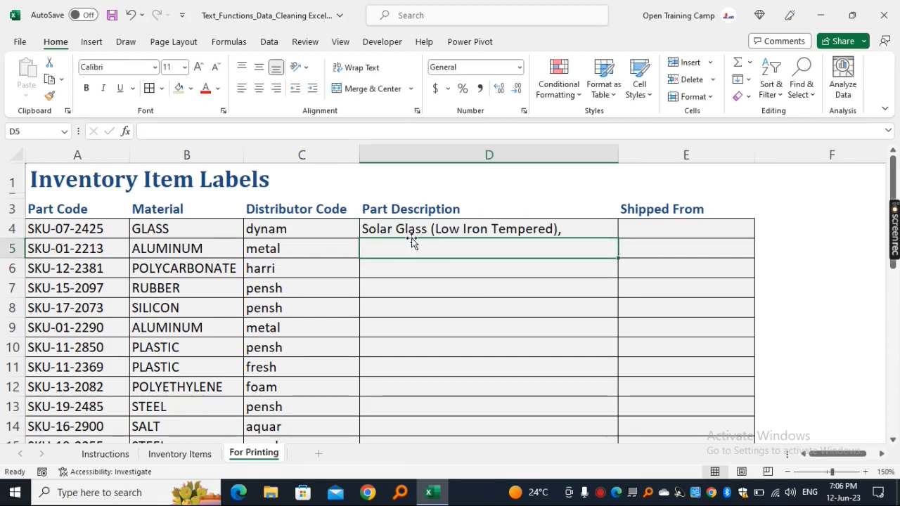
Change the D4 formula to =LEFT('Inventory Items'!B4,SEARCH(",",'Inventory Items'!B4)-1), compare it with the source, and copy it down the Part Description column
left_click(390, 229)
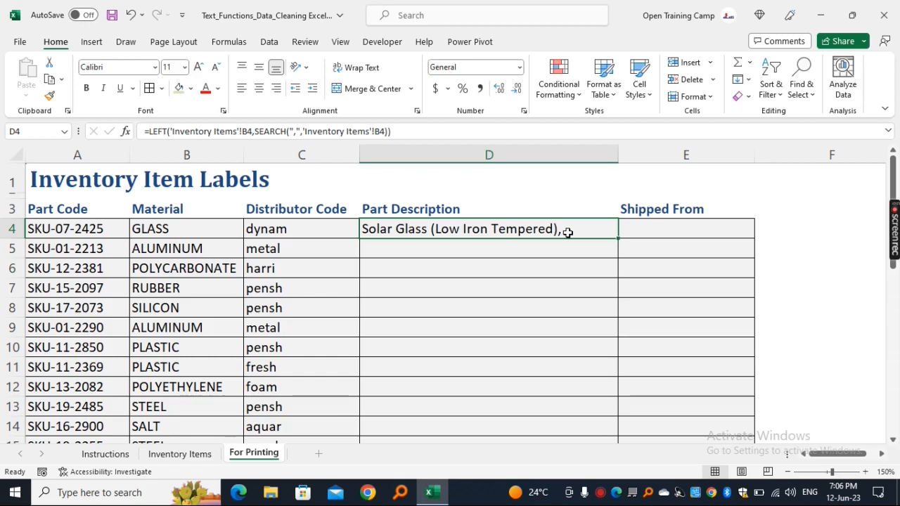
left_click(398, 131)
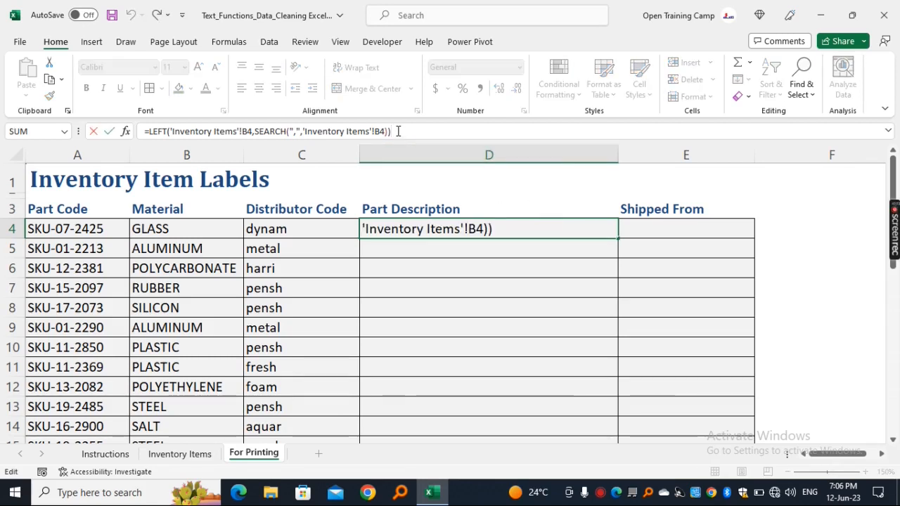
left_click(387, 131)
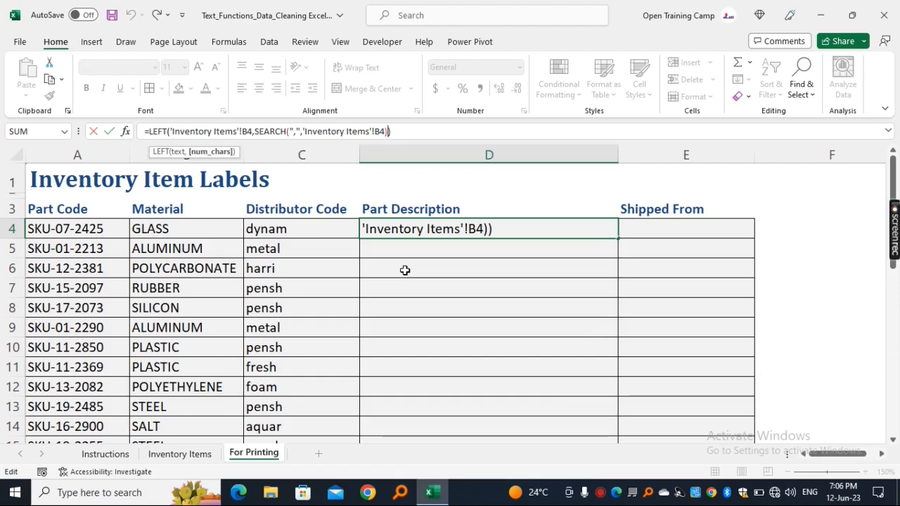
type("-1")
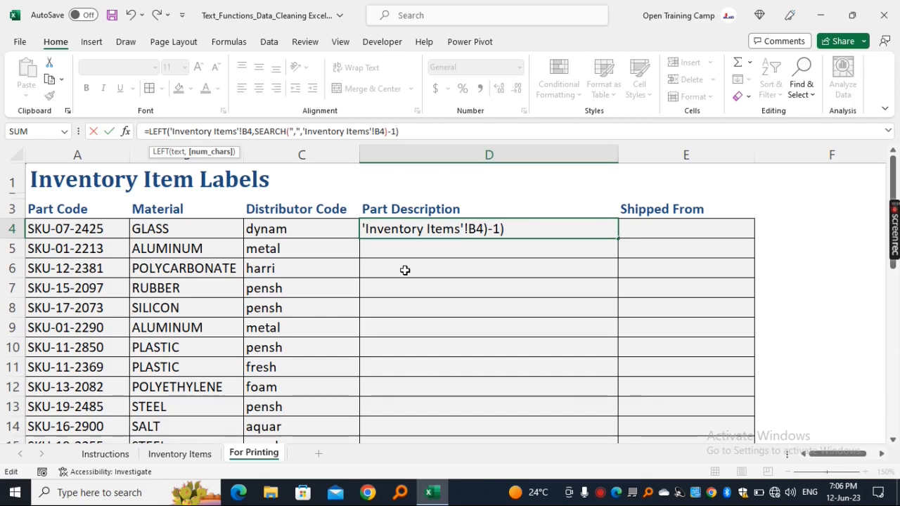
key("Return")
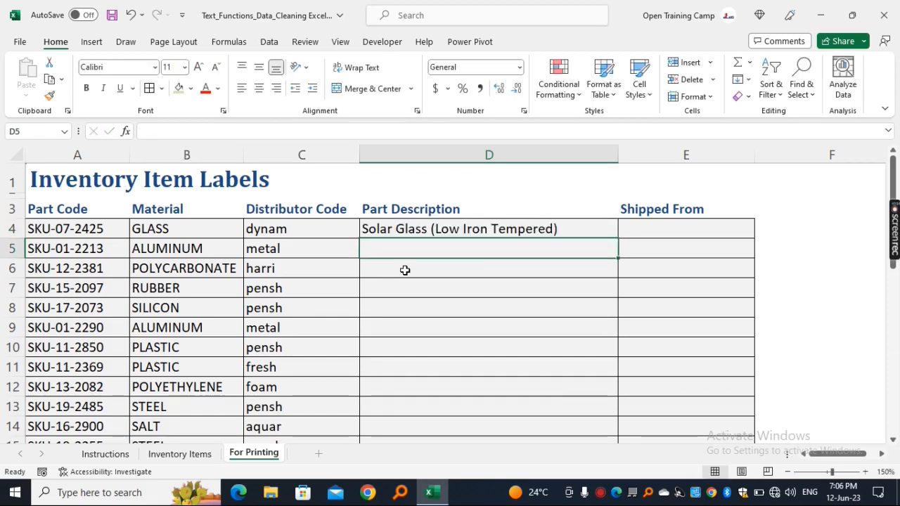
left_click(372, 230)
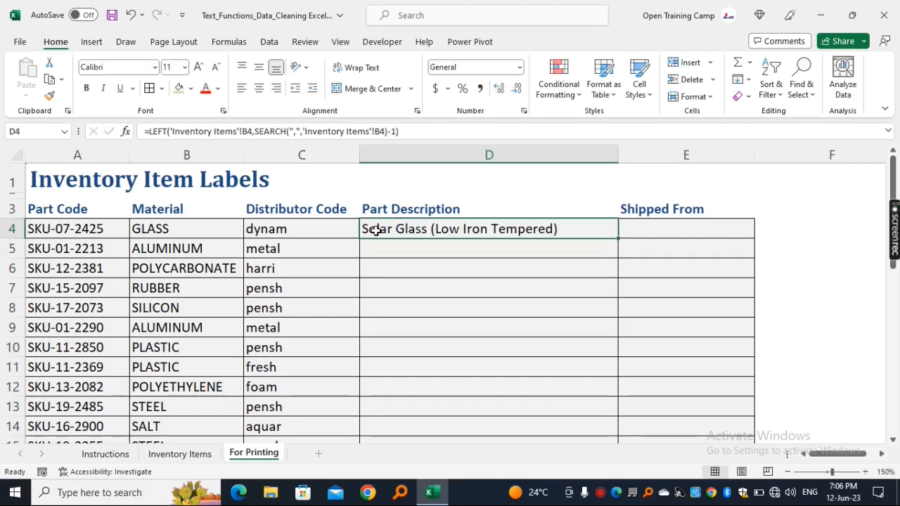
left_click(172, 455)
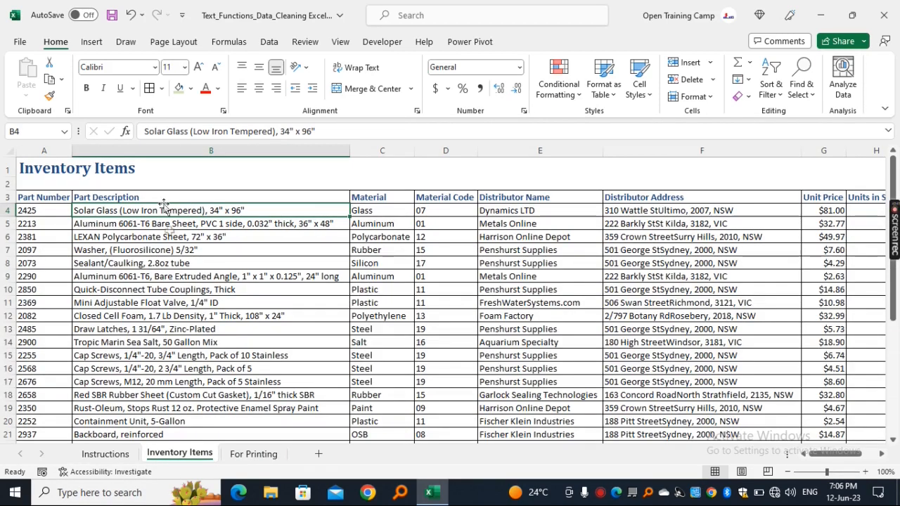
left_click(254, 455)
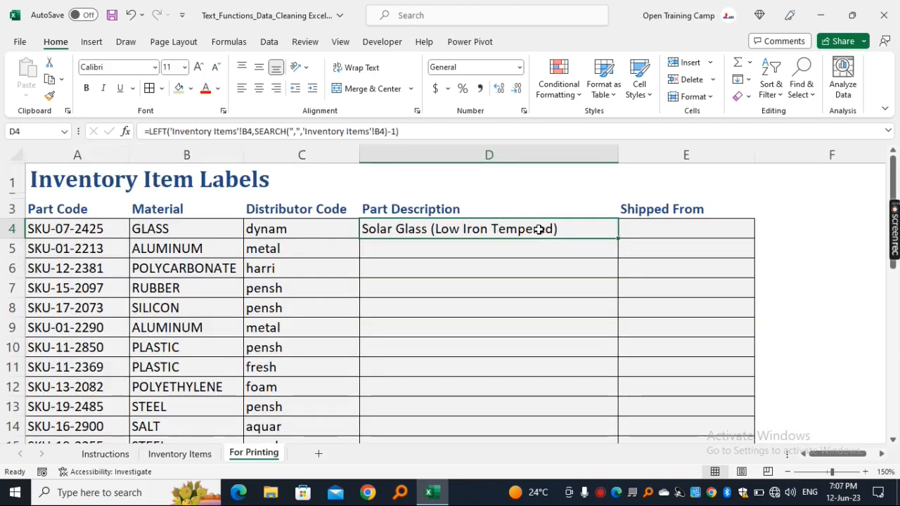
double_click(619, 240)
Review exercise 9 on the Instructions sheet, covering the postcode and state extraction for the Shipped From column
key("Right")
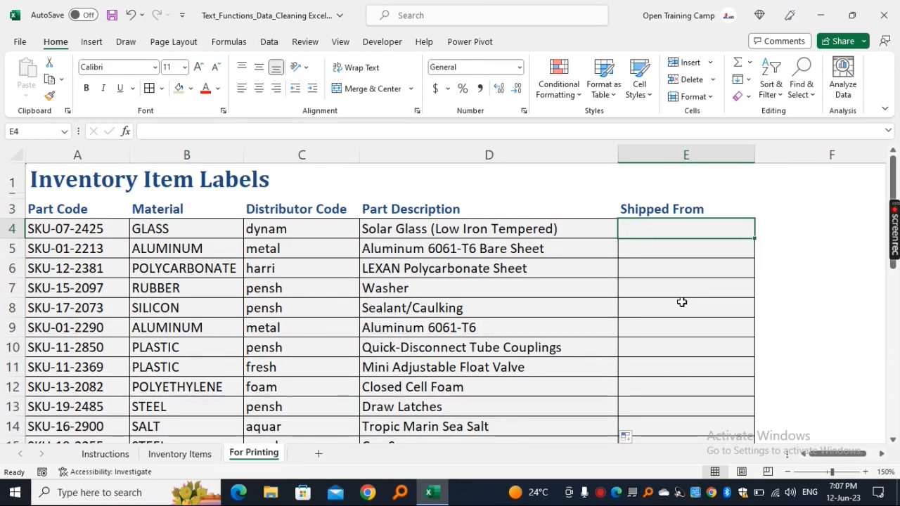
left_click(105, 454)
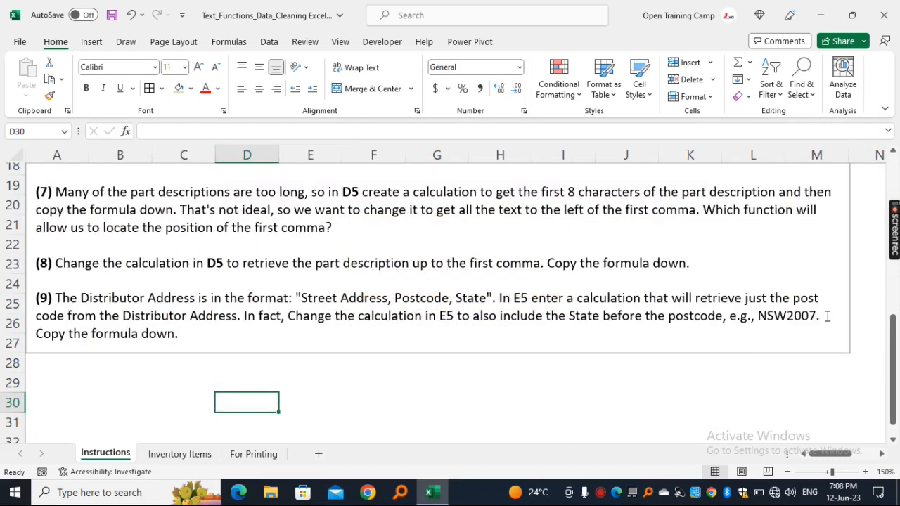
left_click_drag(828, 316, 767, 316)
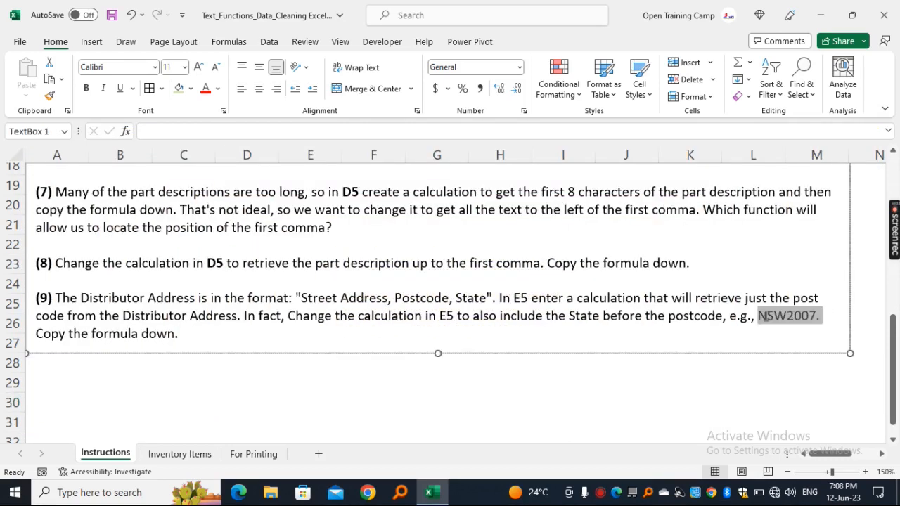
left_click(775, 317)
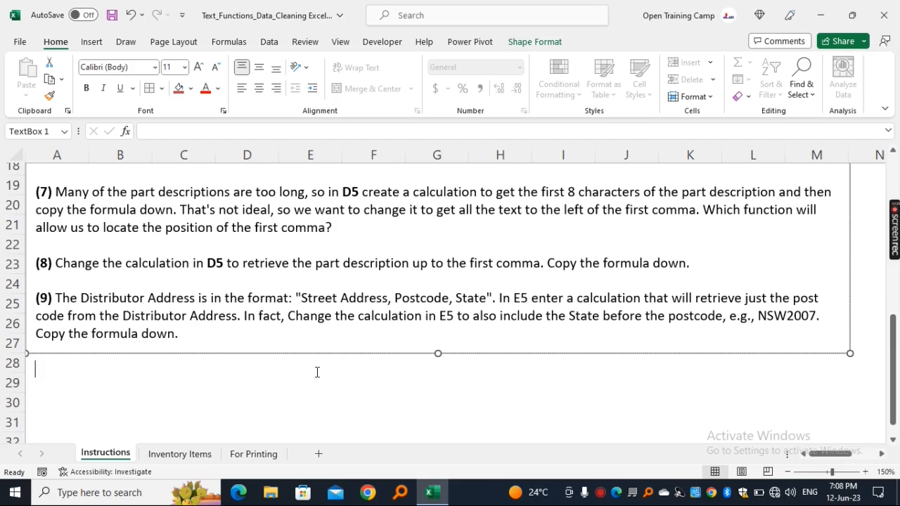
key("Escape")
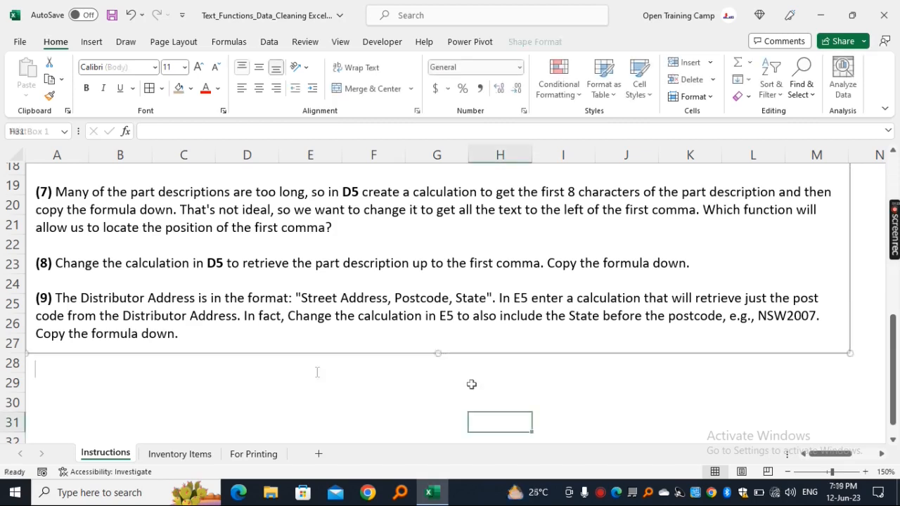
left_click(252, 454)
left_click(800, 256)
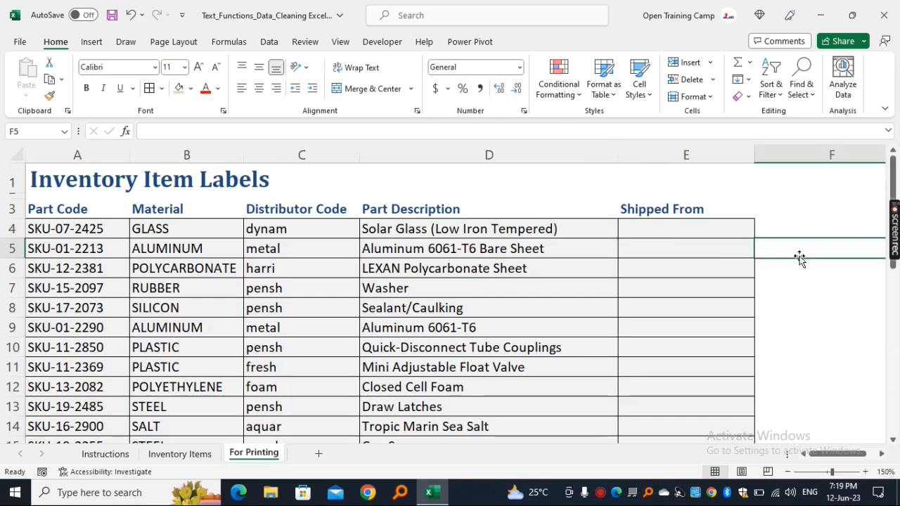
Examine how street, postcode and state are separated in the Distributor Address column on the Inventory Items sheet
left_click(677, 231)
left_click(176, 455)
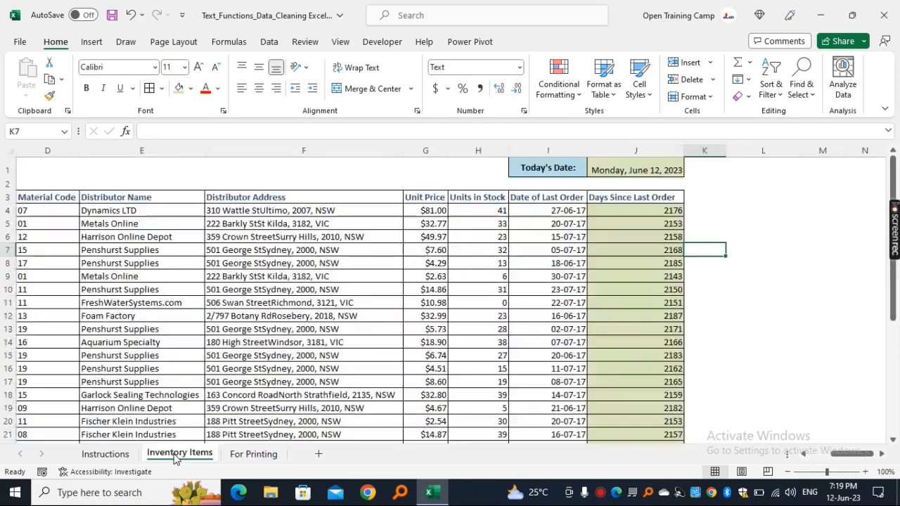
left_click_drag(249, 196, 251, 224)
key("ctrl+Page_Down")
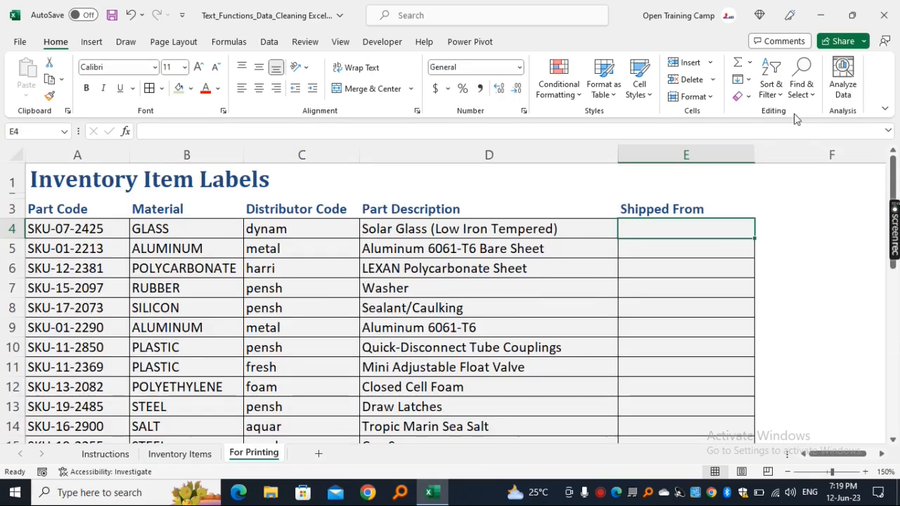
left_click(178, 454)
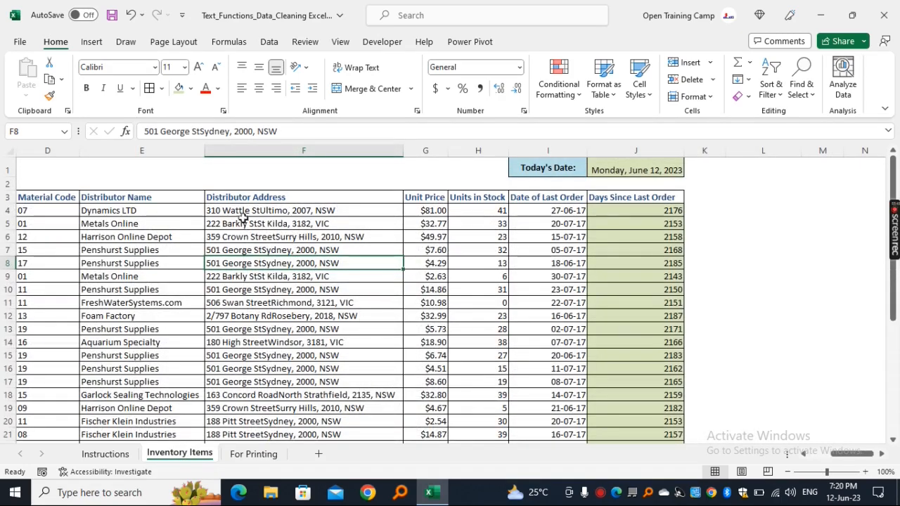
left_click_drag(265, 196, 260, 251)
left_click(266, 211)
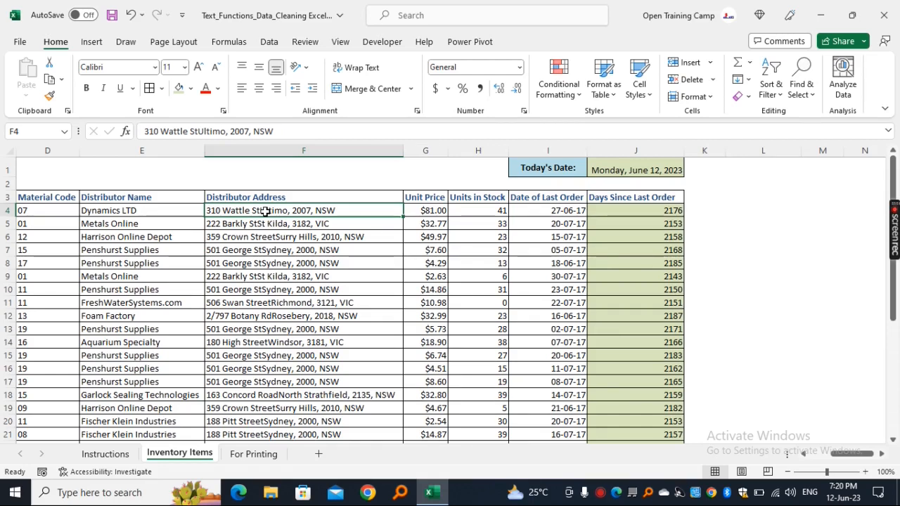
left_click(282, 261)
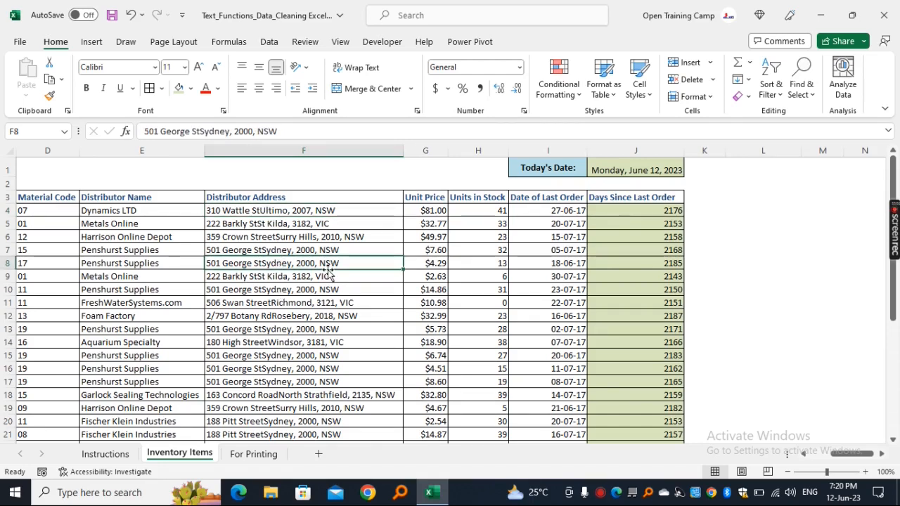
left_click(310, 210)
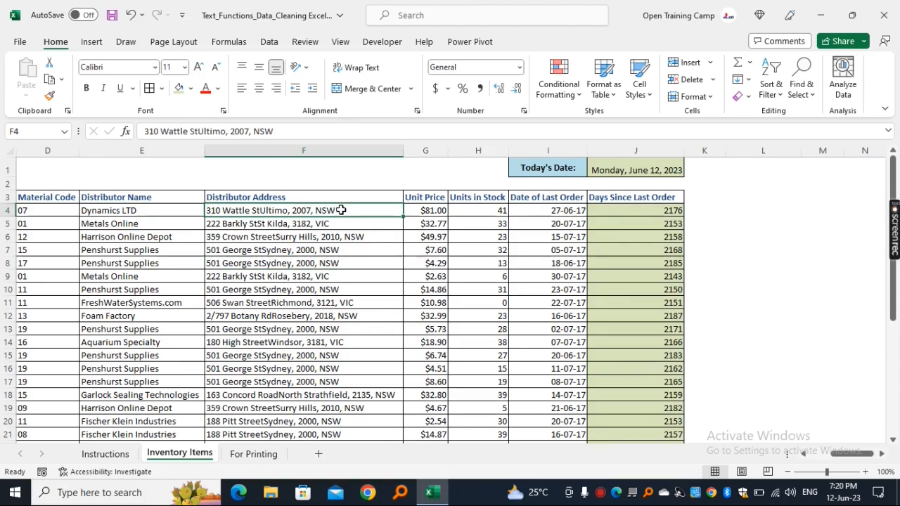
Start a MID formula in cell E4 of For Printing with 'Inventory Items'!F4 as its text argument
left_click(254, 454)
left_click(663, 232)
type("=")
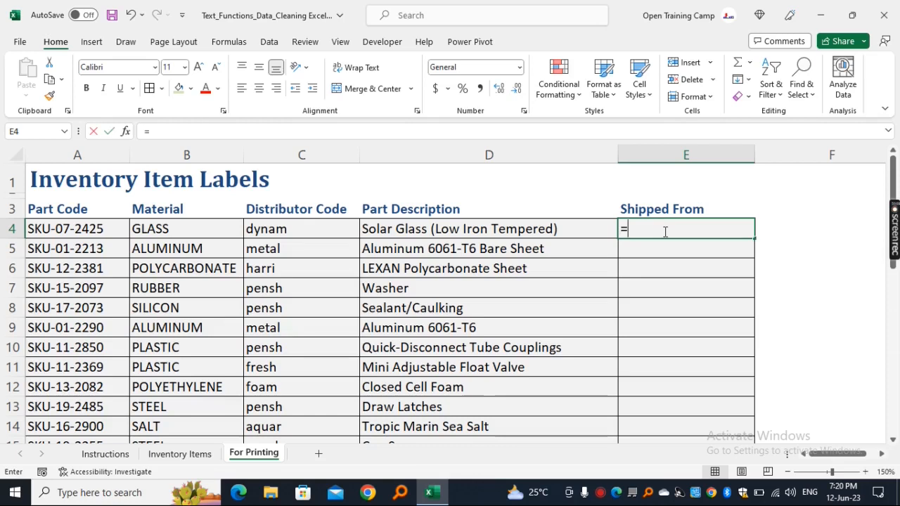
type("mid")
key("Tab")
left_click(179, 454)
left_click(278, 210)
type(",")
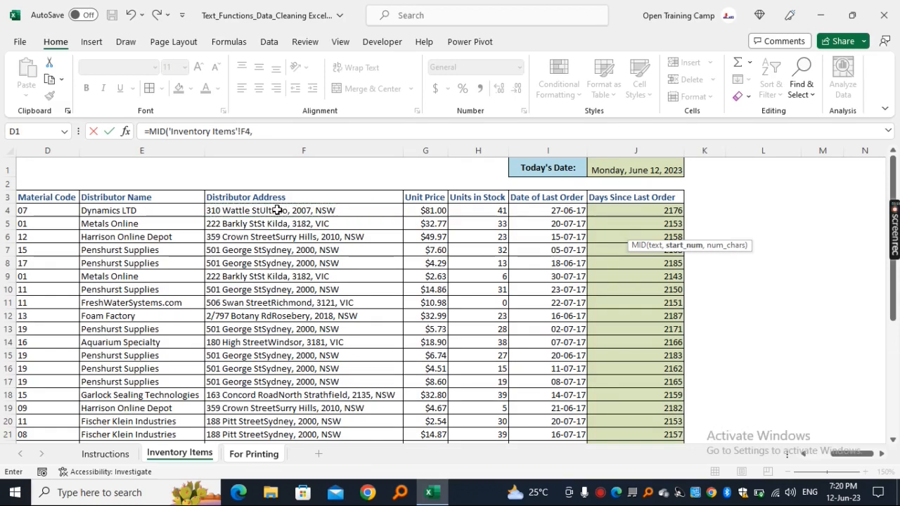
Complete the E4 formula as =MID('Inventory Items'!F4,SEARCH(",",'Inventory Items'!F4),4)
type("search")
key("Tab")
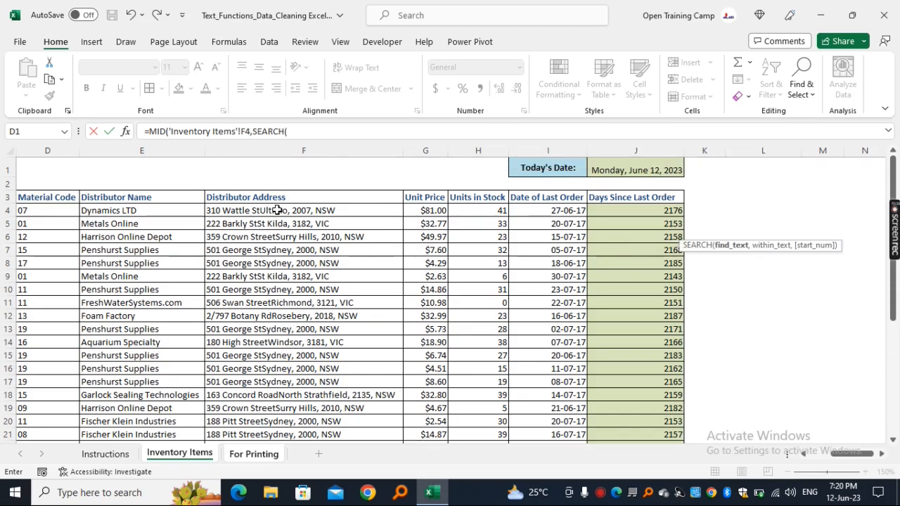
type("\",\",")
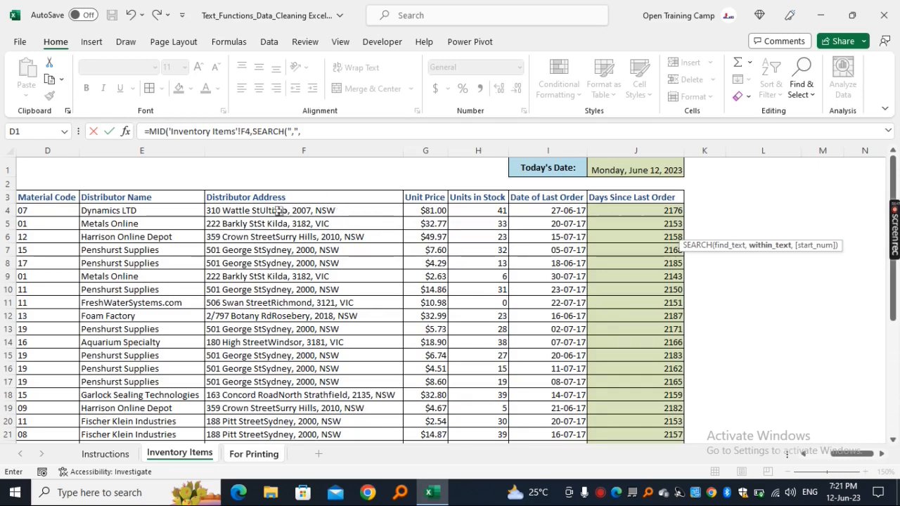
left_click(278, 210)
type(")")
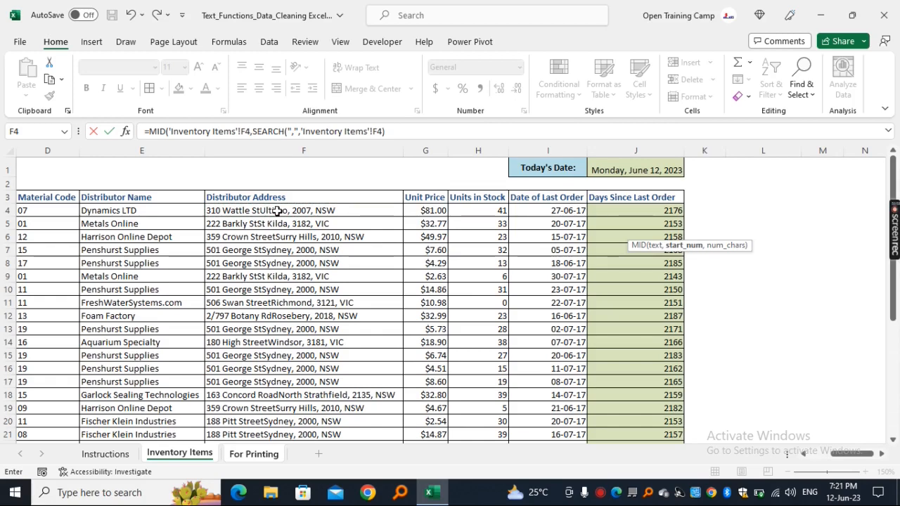
type(",")
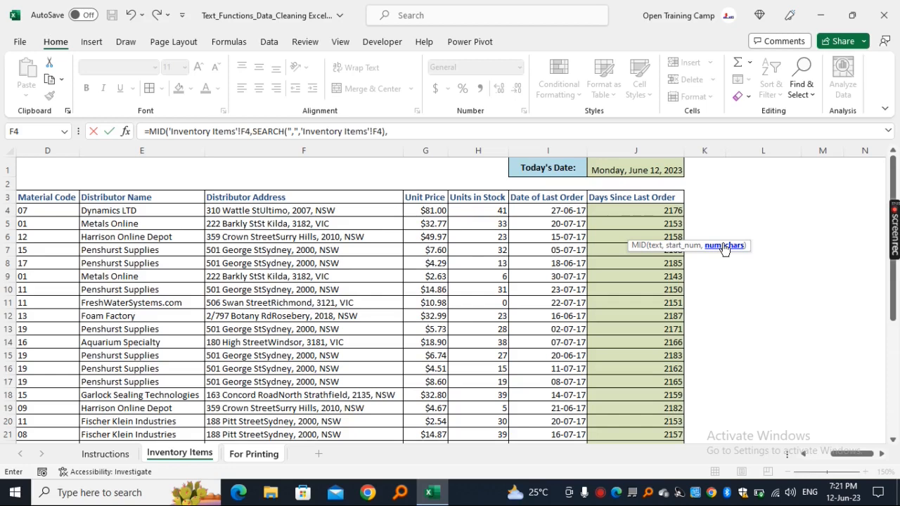
left_click(408, 134)
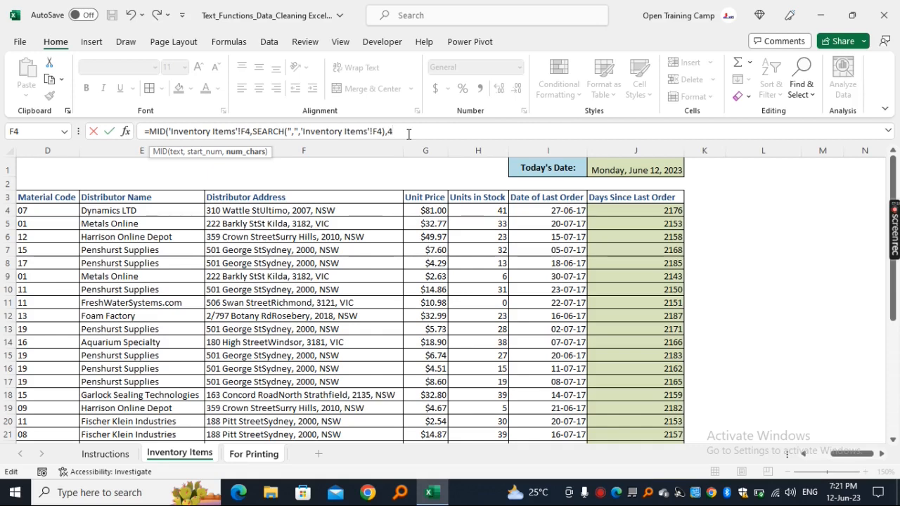
type(")")
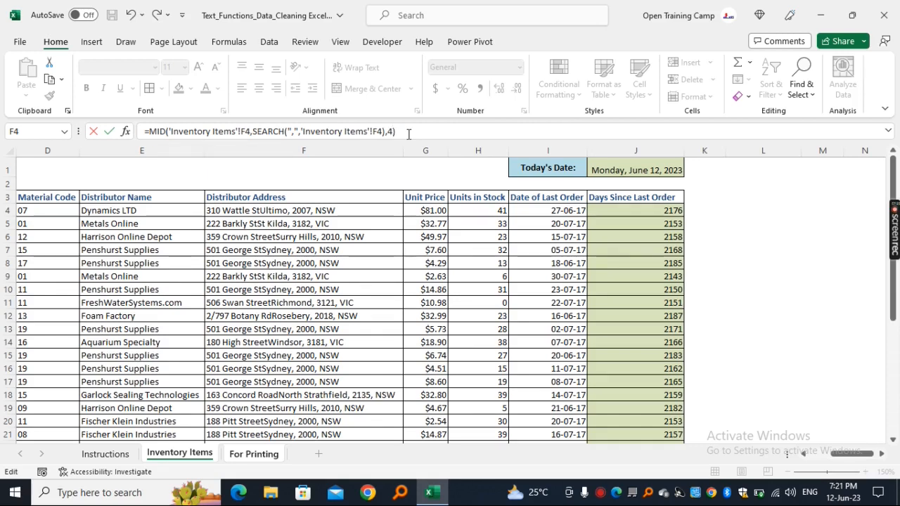
key("Return")
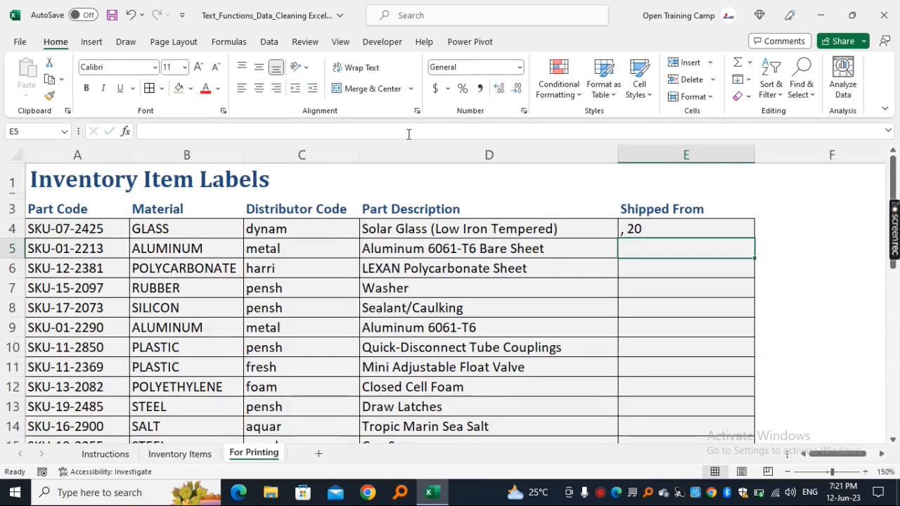
Check E4 on For Printing against the source address and change its formula to =MID('Inventory Items'!F4,SEARCH(",",'Inventory Items'!F4)+2,4)
left_click(650, 229)
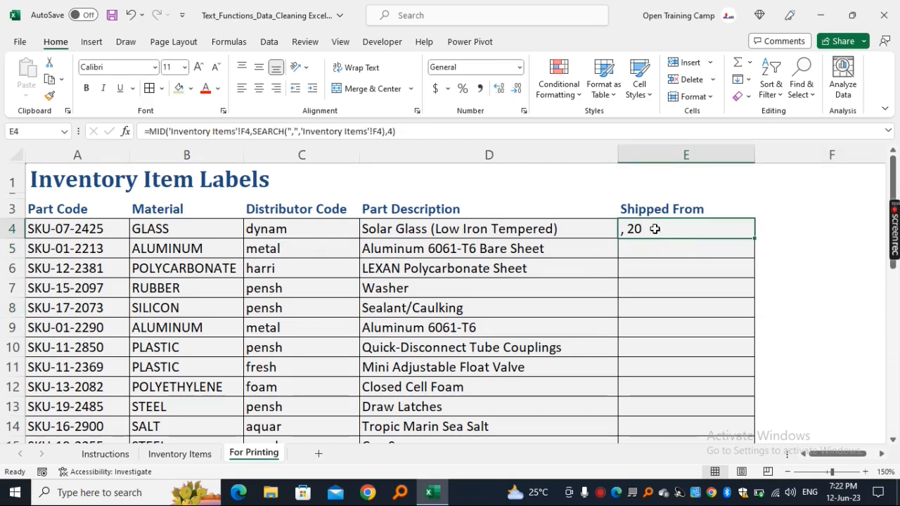
left_click(172, 455)
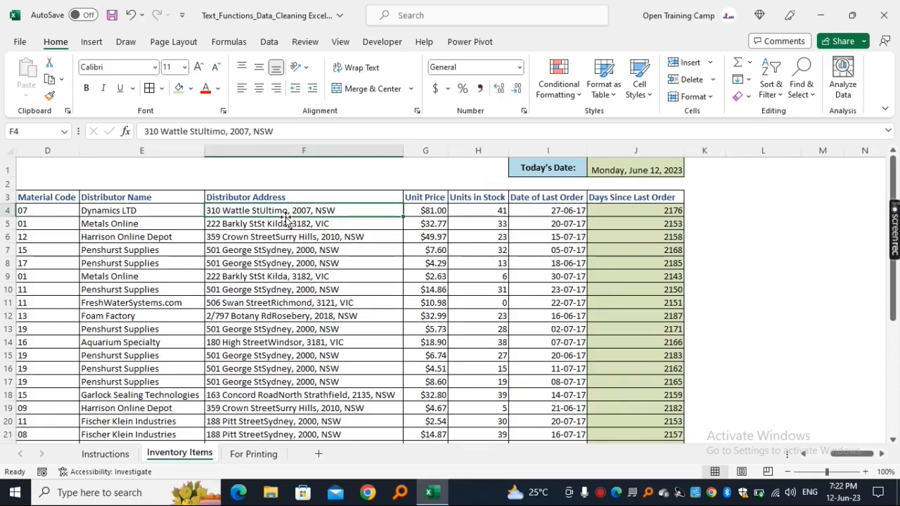
left_click(241, 457)
left_click(368, 131)
left_click(256, 131)
left_click(381, 131)
type(")")
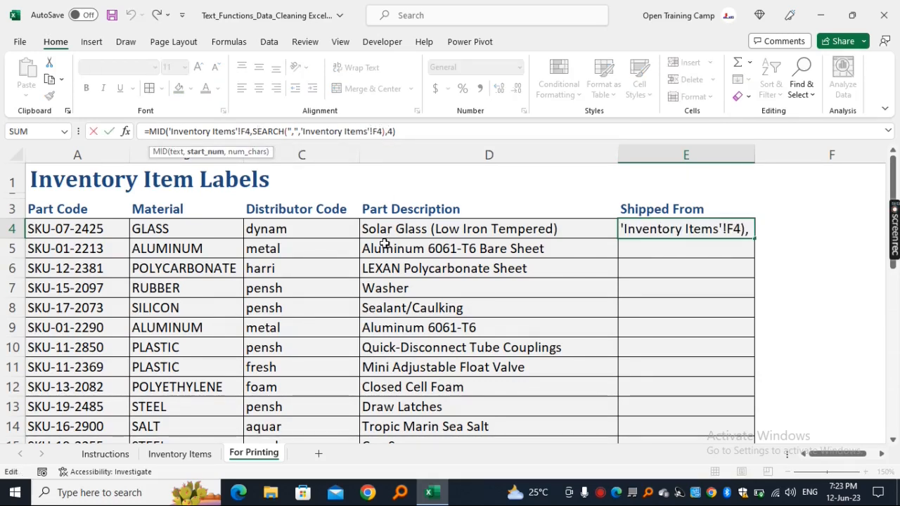
type("+")
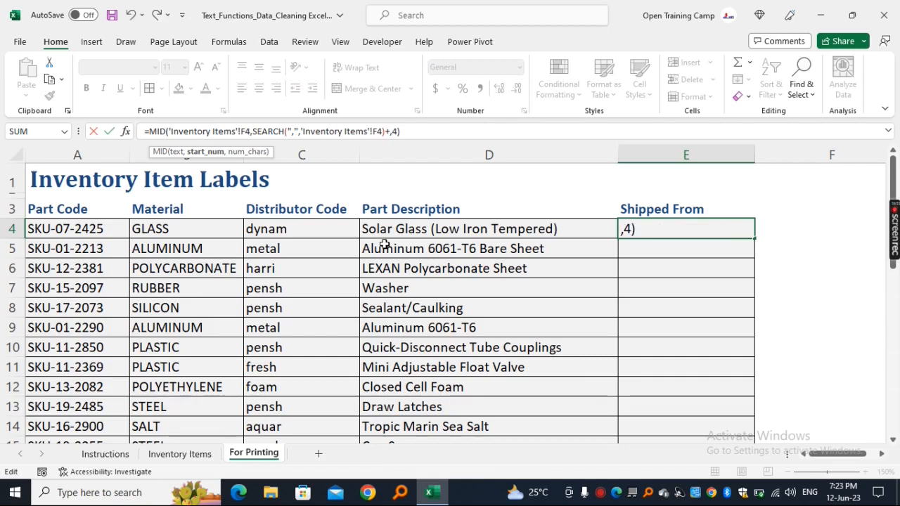
type("2")
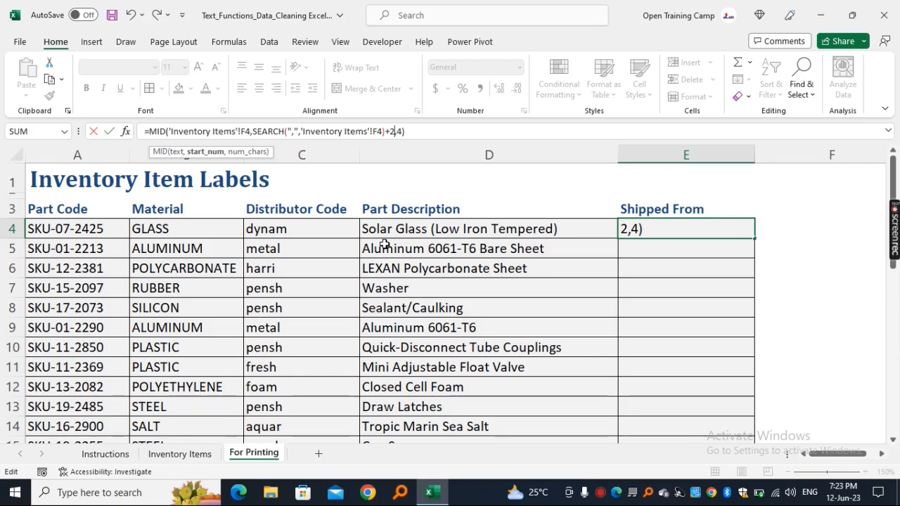
left_click(413, 131)
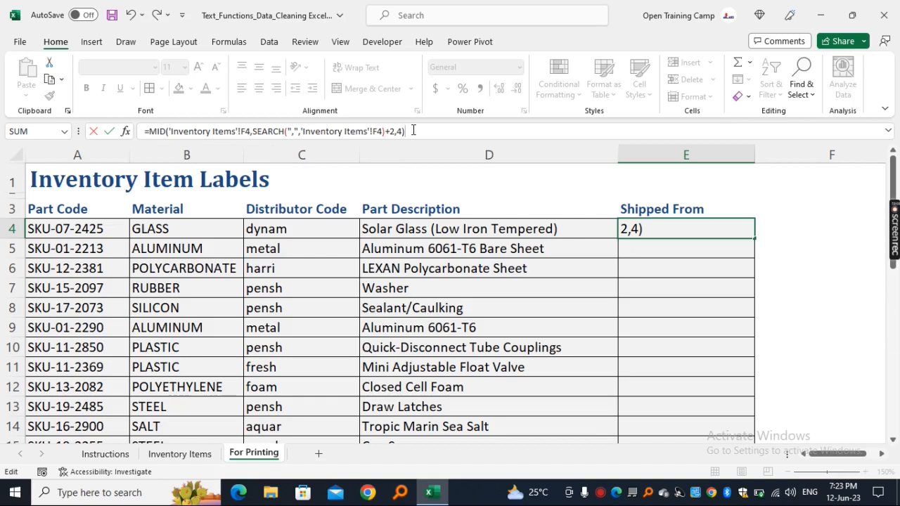
key("Return")
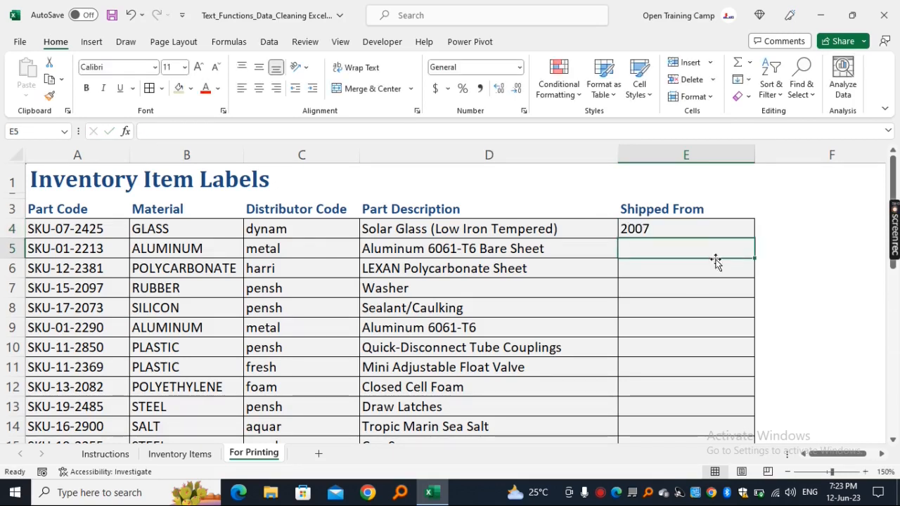
Compare E4 on For Printing with the source address on Inventory Items and start wrapping its MID expression in a CONCAT function
left_click(648, 230)
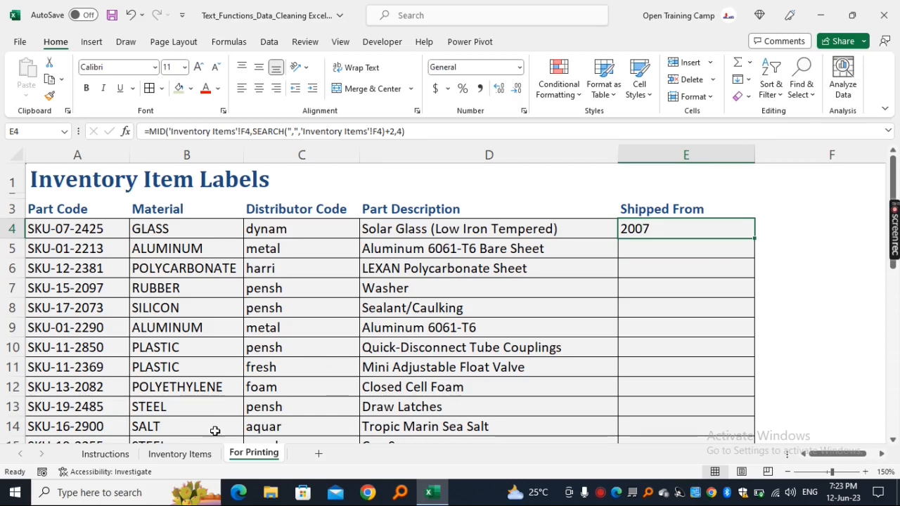
left_click(180, 455)
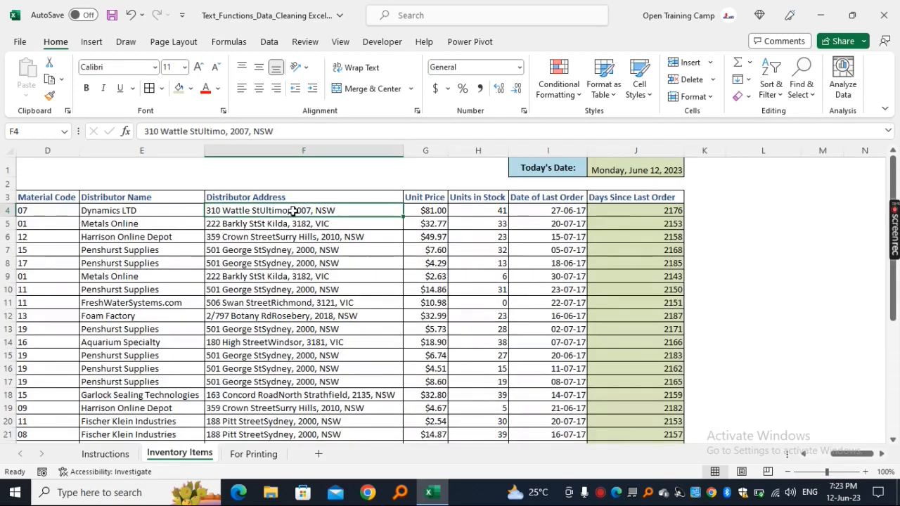
left_click(266, 453)
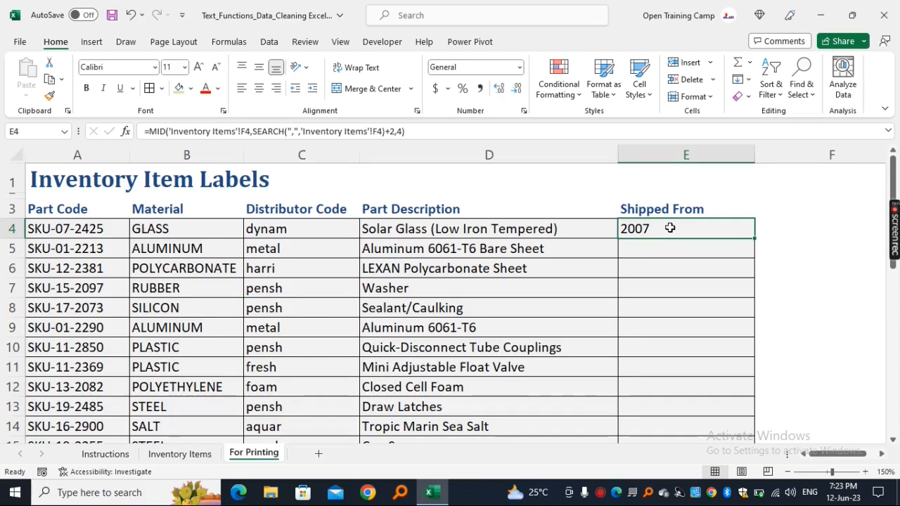
left_click(178, 454)
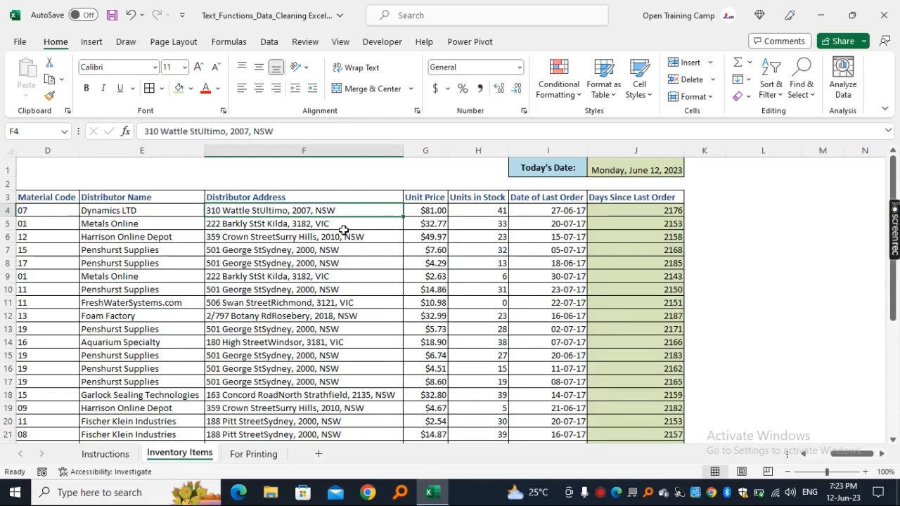
left_click(254, 454)
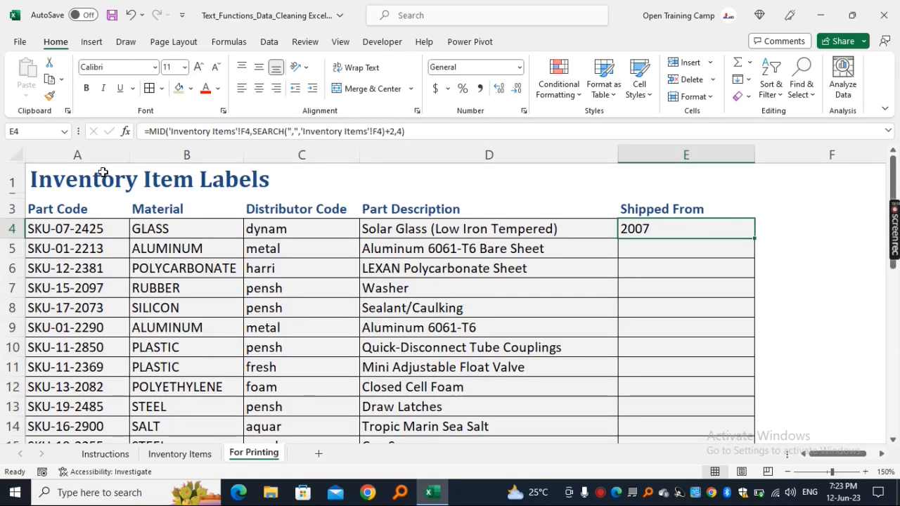
left_click(150, 134)
type("concat")
key("Tab")
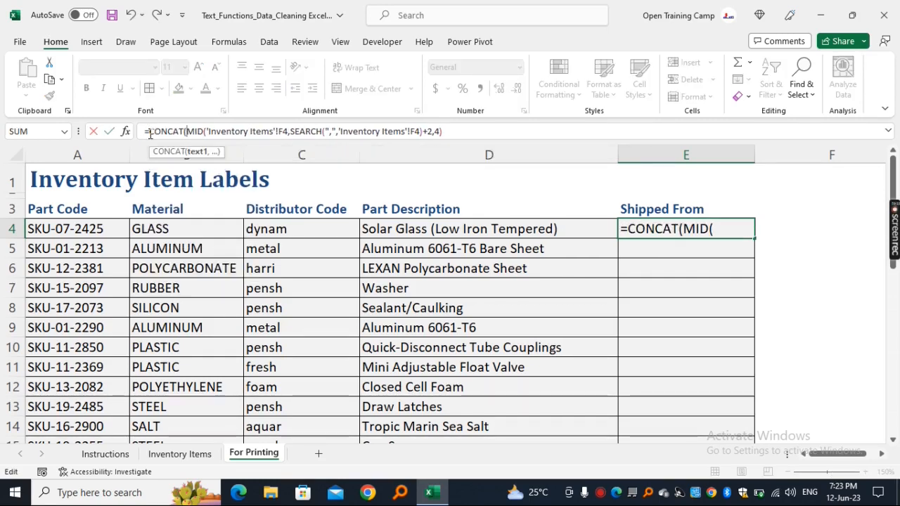
left_click_drag(186, 131, 468, 132)
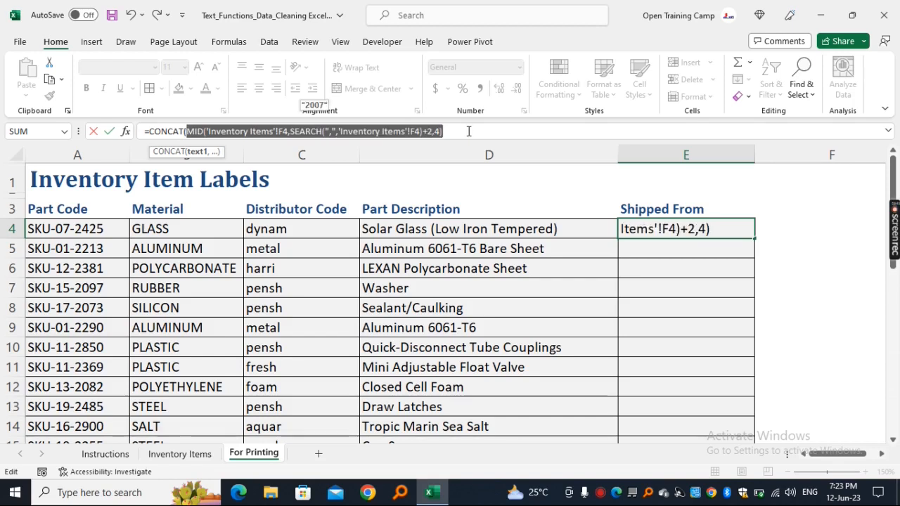
left_click(389, 132)
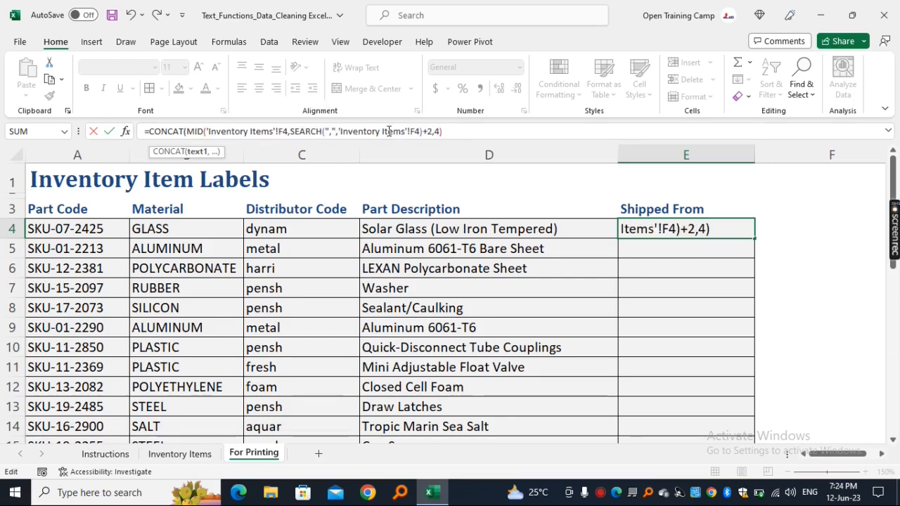
Insert RIGHT('Inventory Items'!F4,3) before the MID expression as the first CONCAT argument in E4
left_click(190, 132)
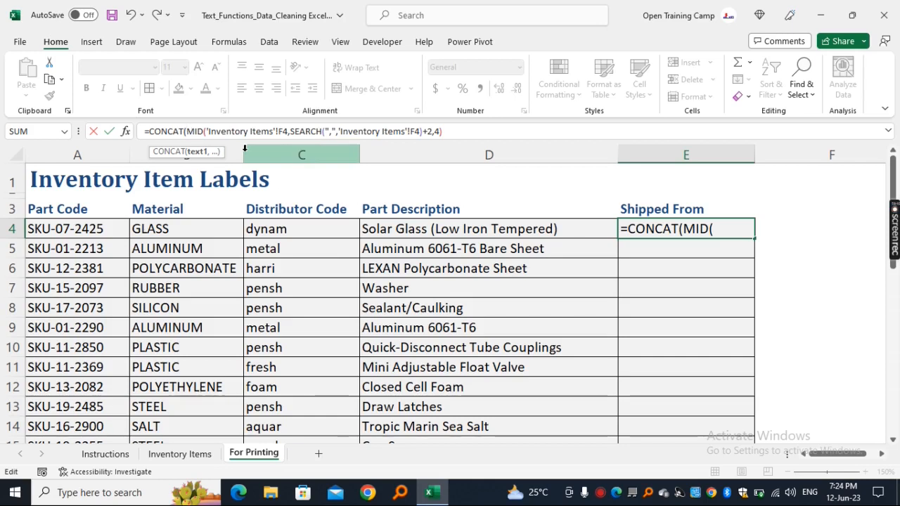
type("right")
key("Tab")
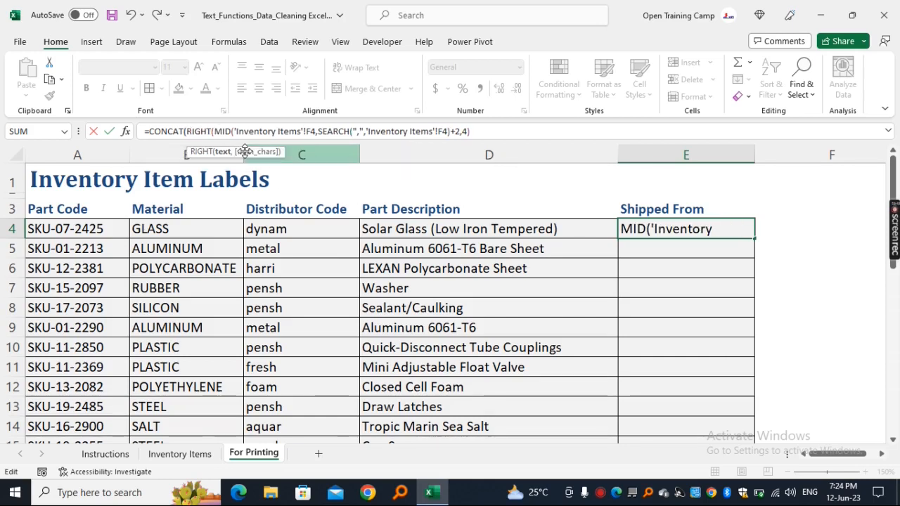
left_click(175, 454)
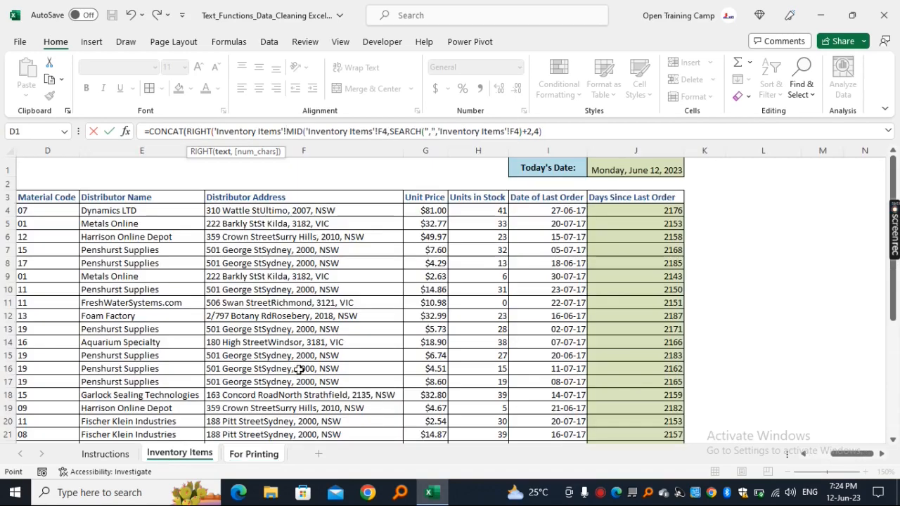
left_click(239, 210)
type(",")
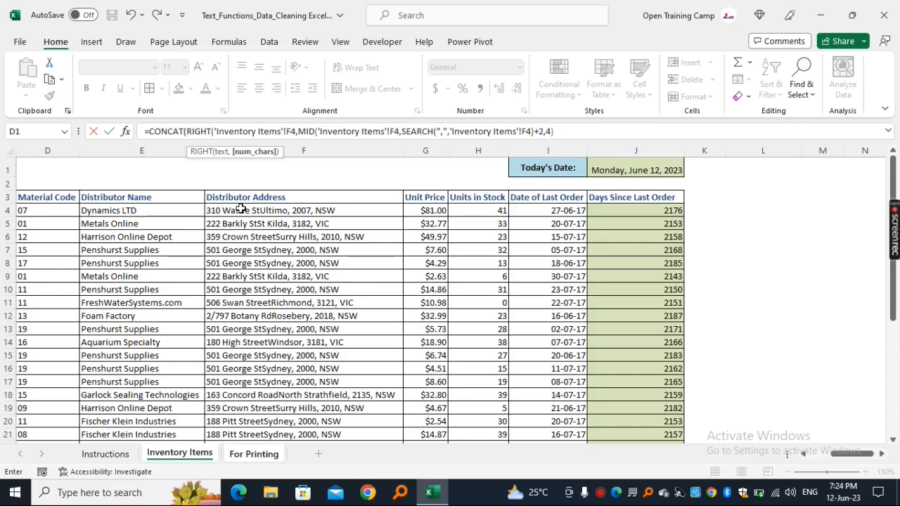
type("3")
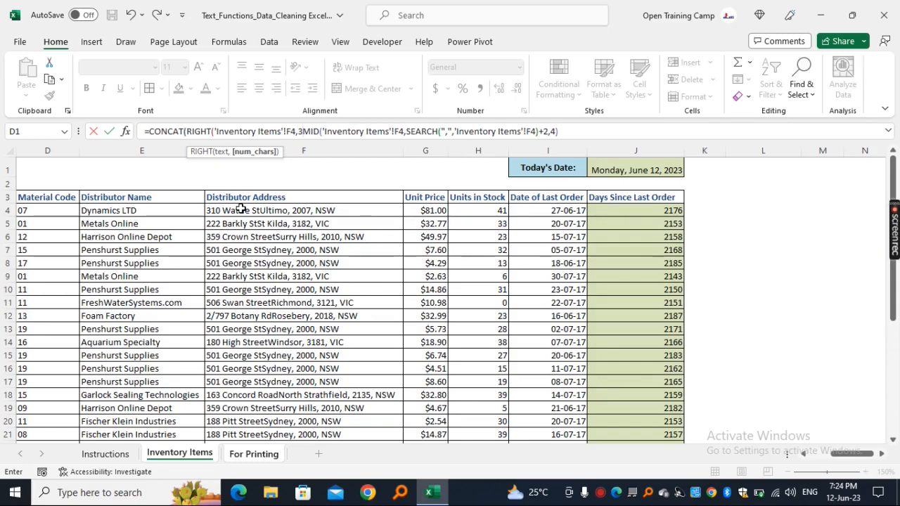
type("),")
Complete the E4 formula as =CONCAT(RIGHT('Inventory Items'!F4,3),MID('Inventory Items'!F4,SEARCH(",",'Inventory Items'!F4)+2,4)), accepting the proposed closing parenthesis
left_click_drag(565, 131, 312, 132)
left_click(589, 130)
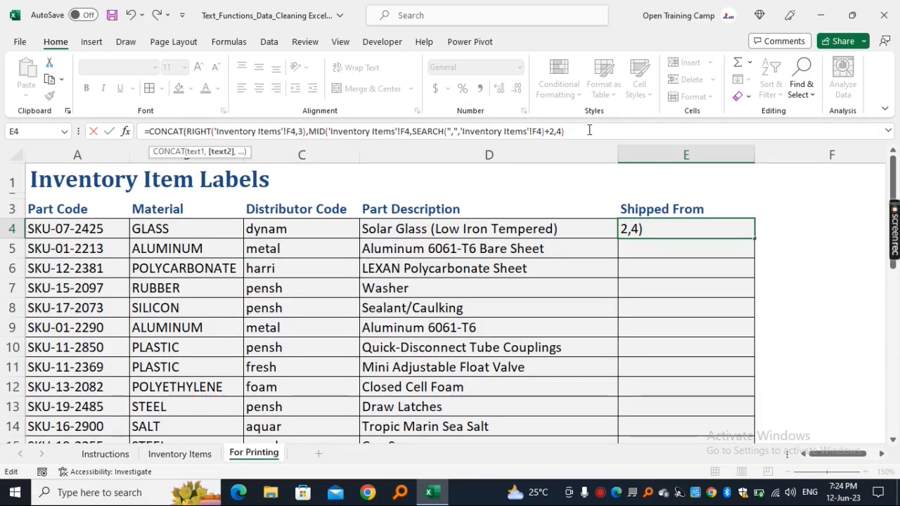
key("Return")
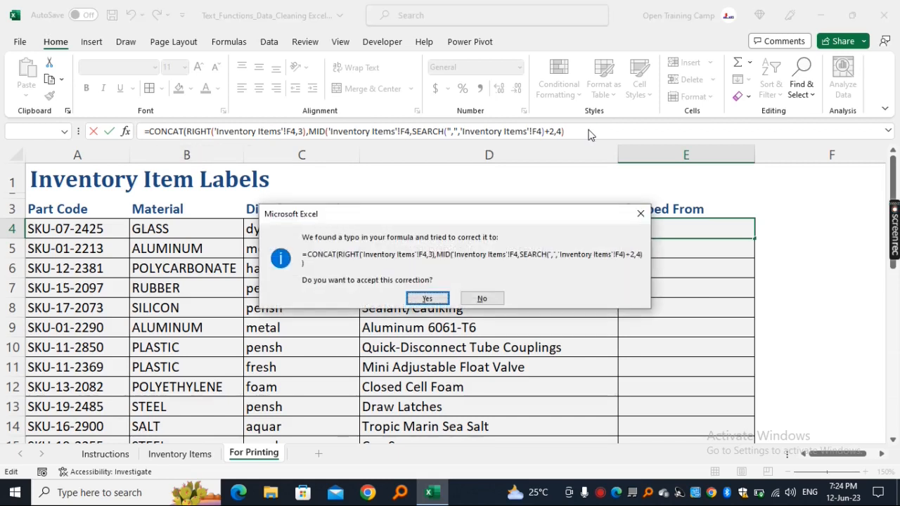
left_click(427, 298)
left_click(650, 229)
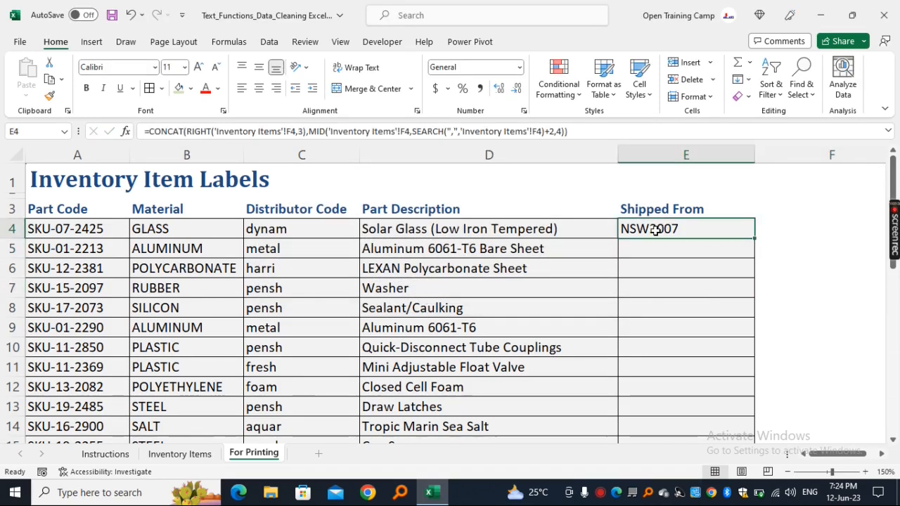
Check the required state and postcode format in instruction 9 and copy the E4 formula down the Shipped From column on For Printing
left_click(106, 454)
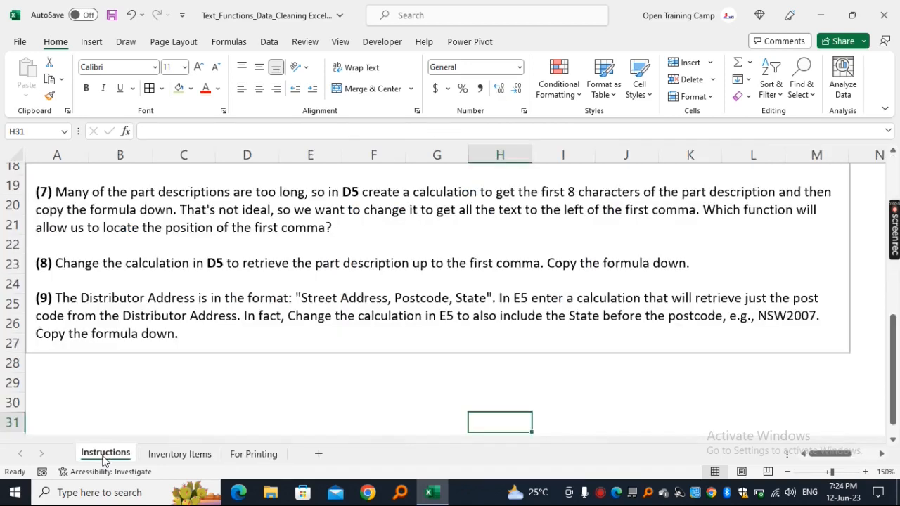
left_click_drag(819, 319, 779, 319)
left_click(436, 403)
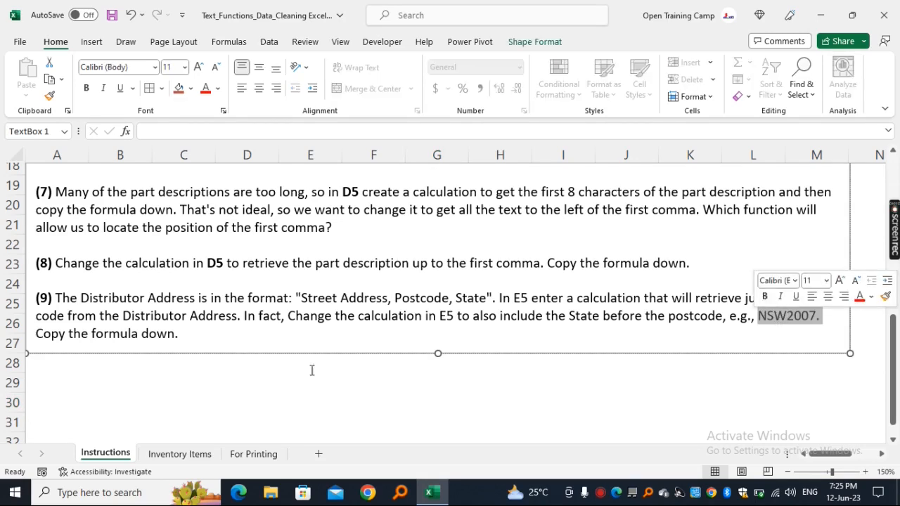
left_click(254, 454)
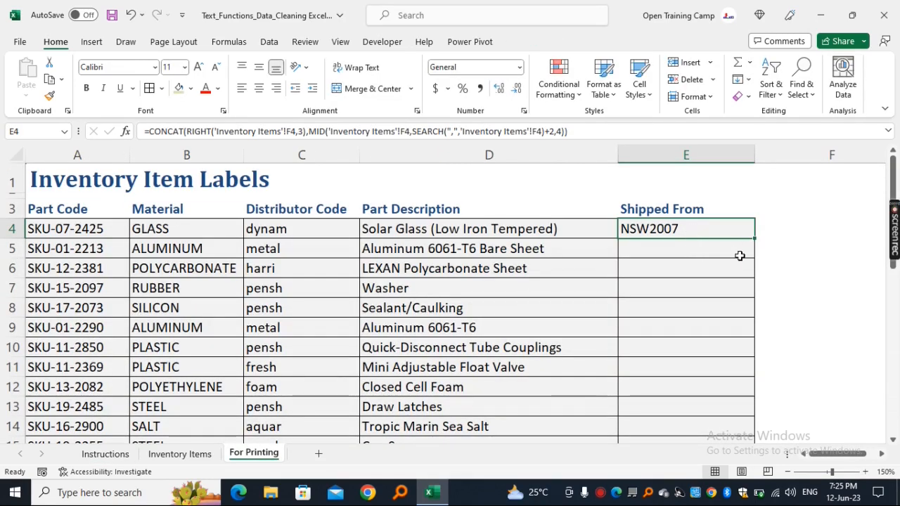
left_click(692, 248)
left_click(683, 226)
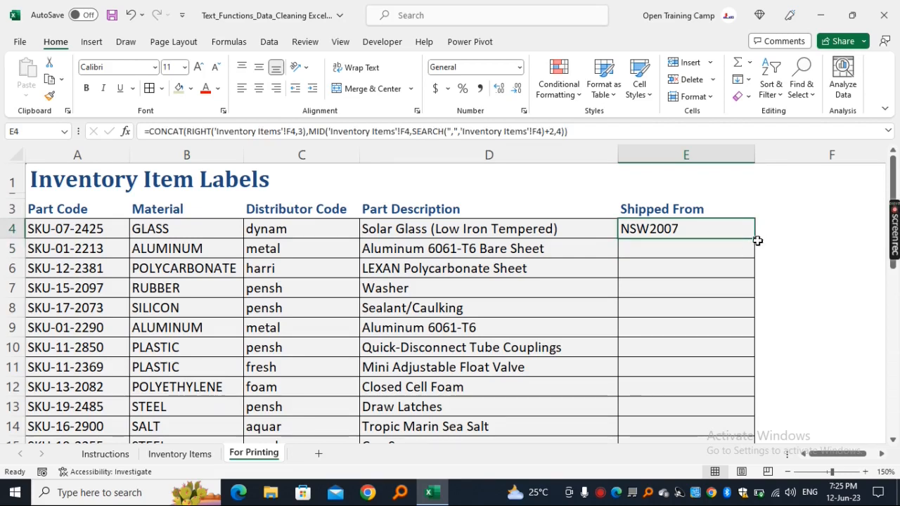
double_click(753, 239)
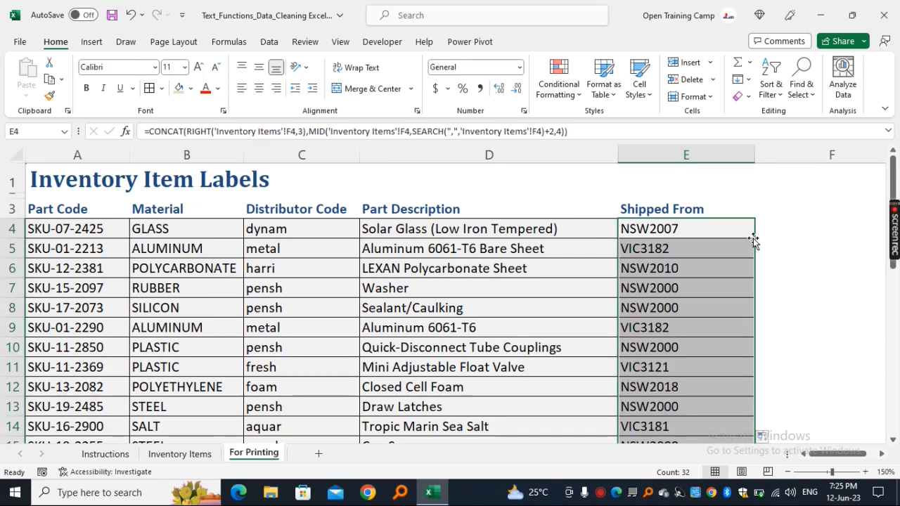
left_click(668, 252)
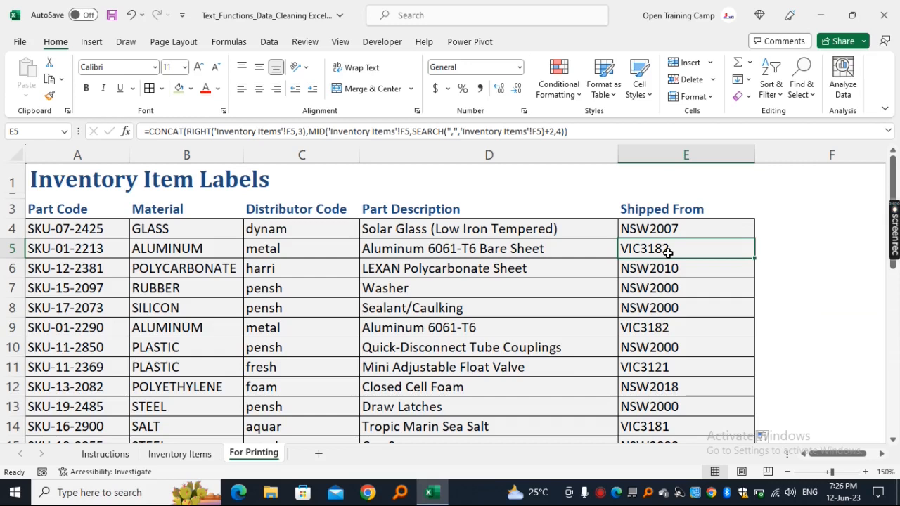